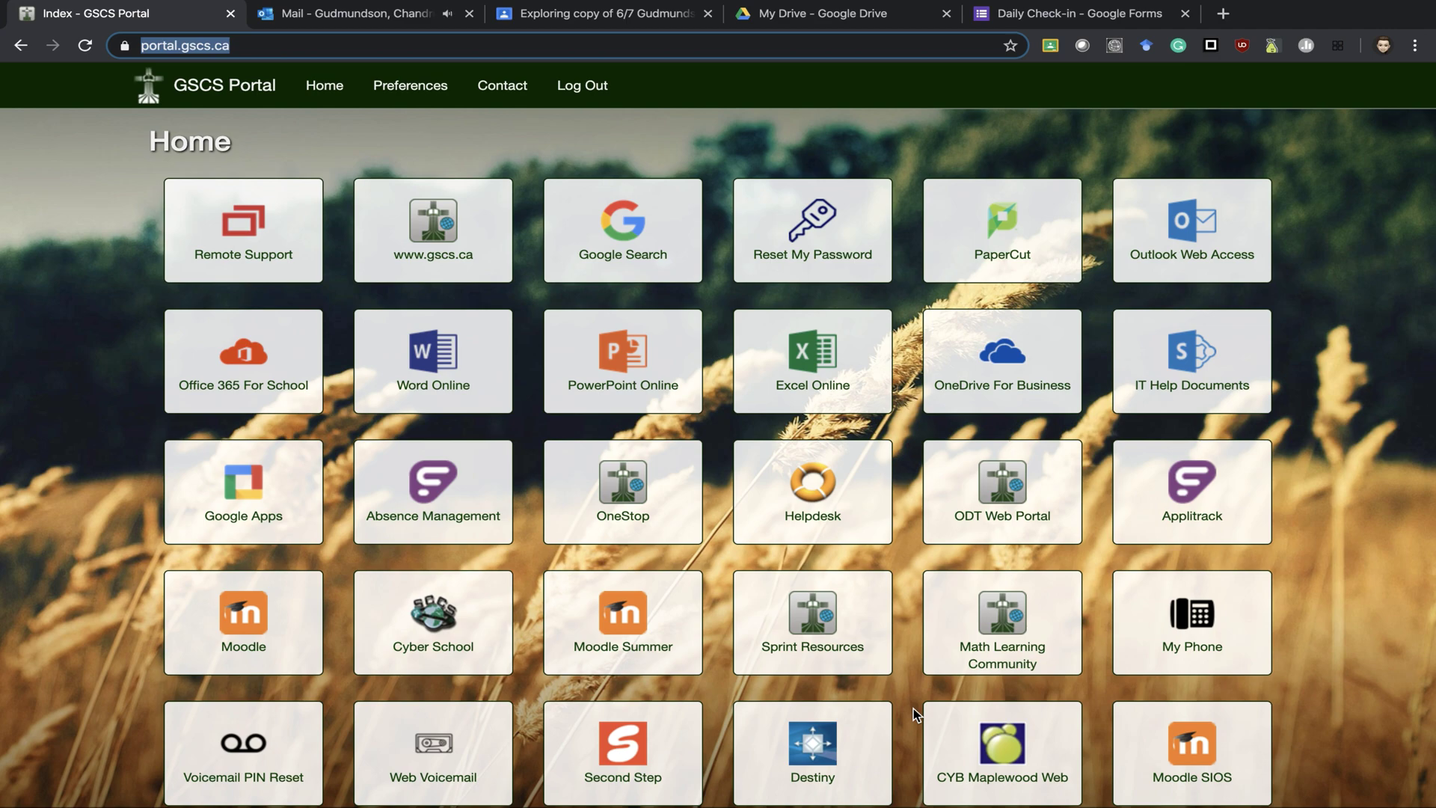
Step: Mute the computer's sound
key(XF86AudioMute)
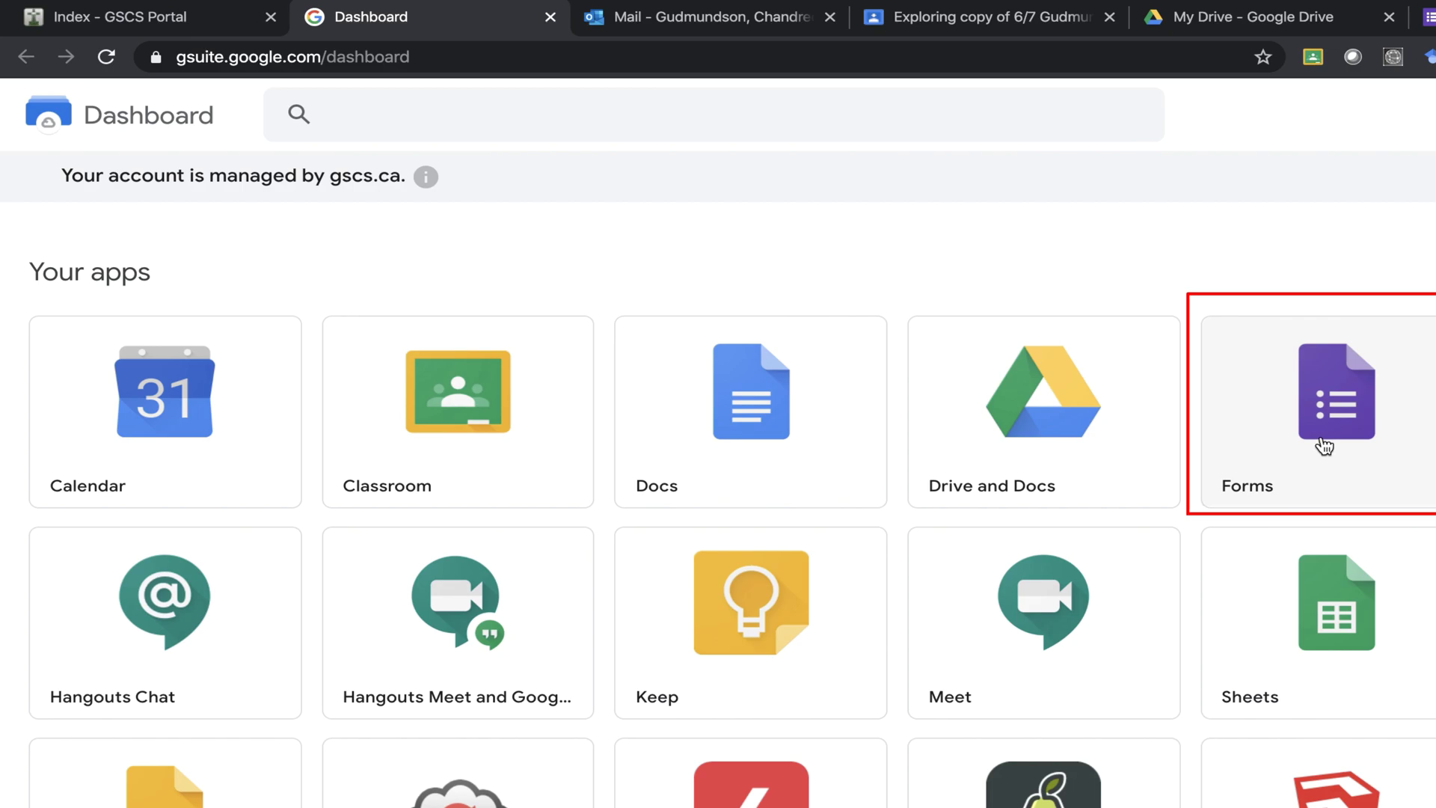
Step: Create a blank Untitled form by going to forms.new in a new tab
key(ctrl+t)
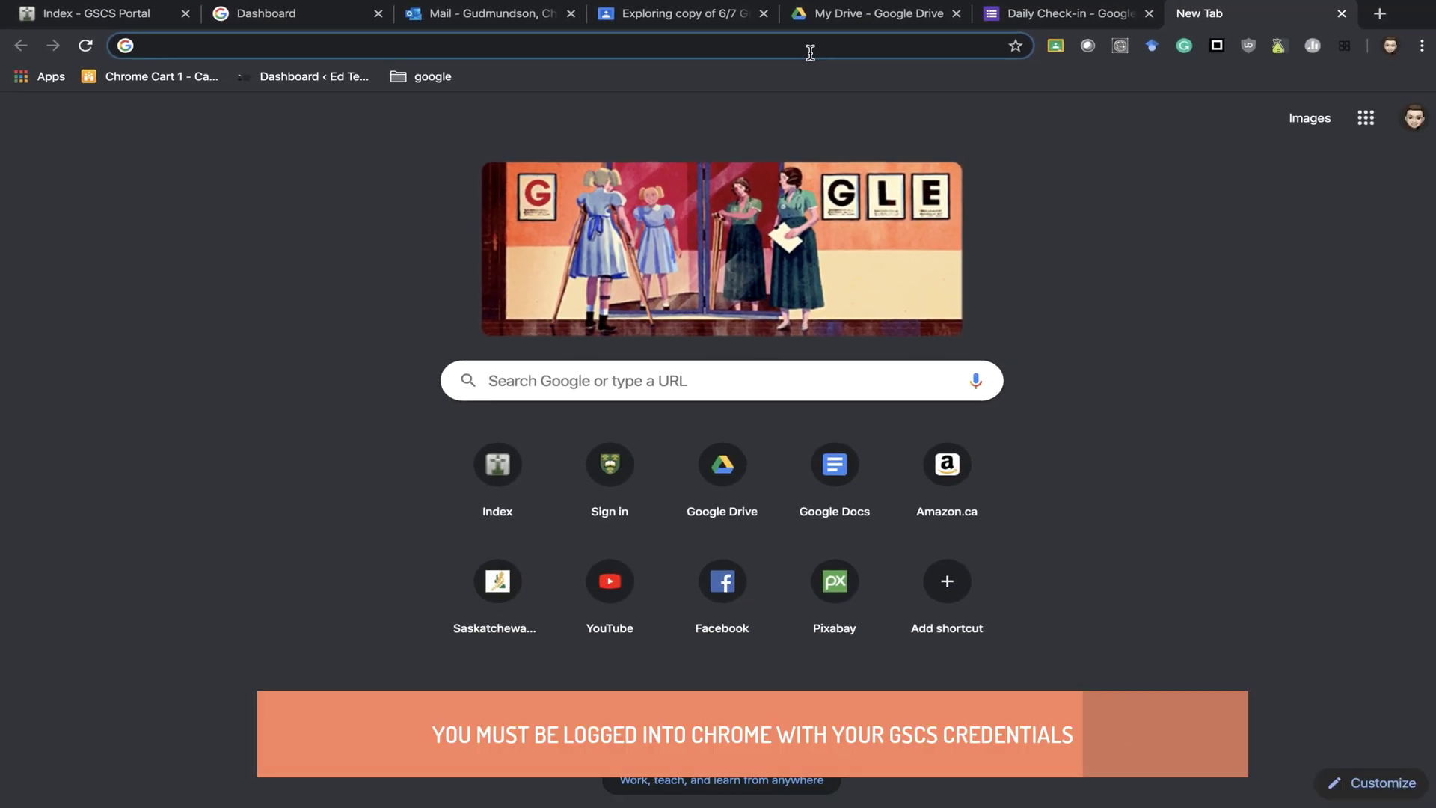
text(forms.new)
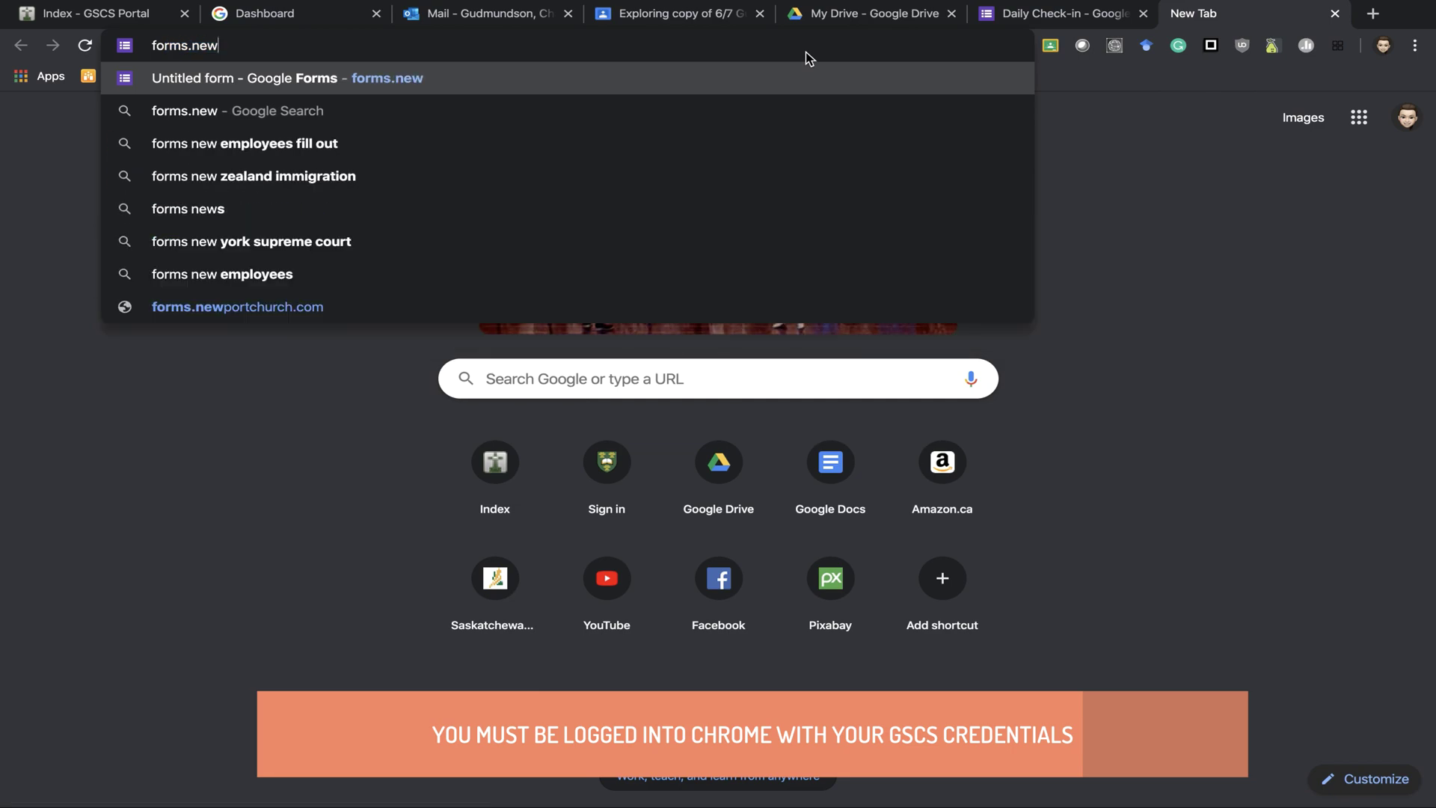
key(Return)
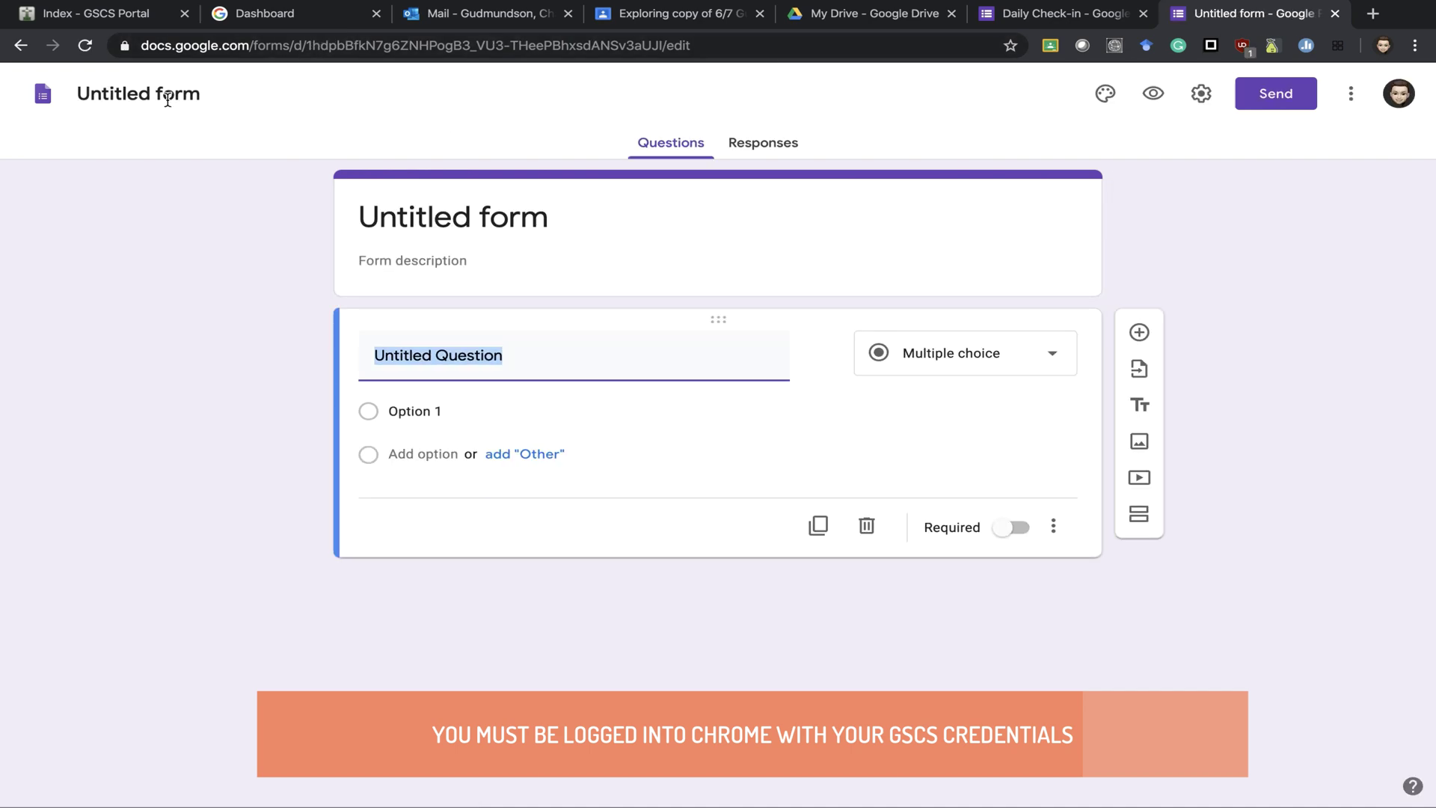
Step: Title the form 'Daily Check-in' with description 'Tell me how you are doing today'
click(203, 96)
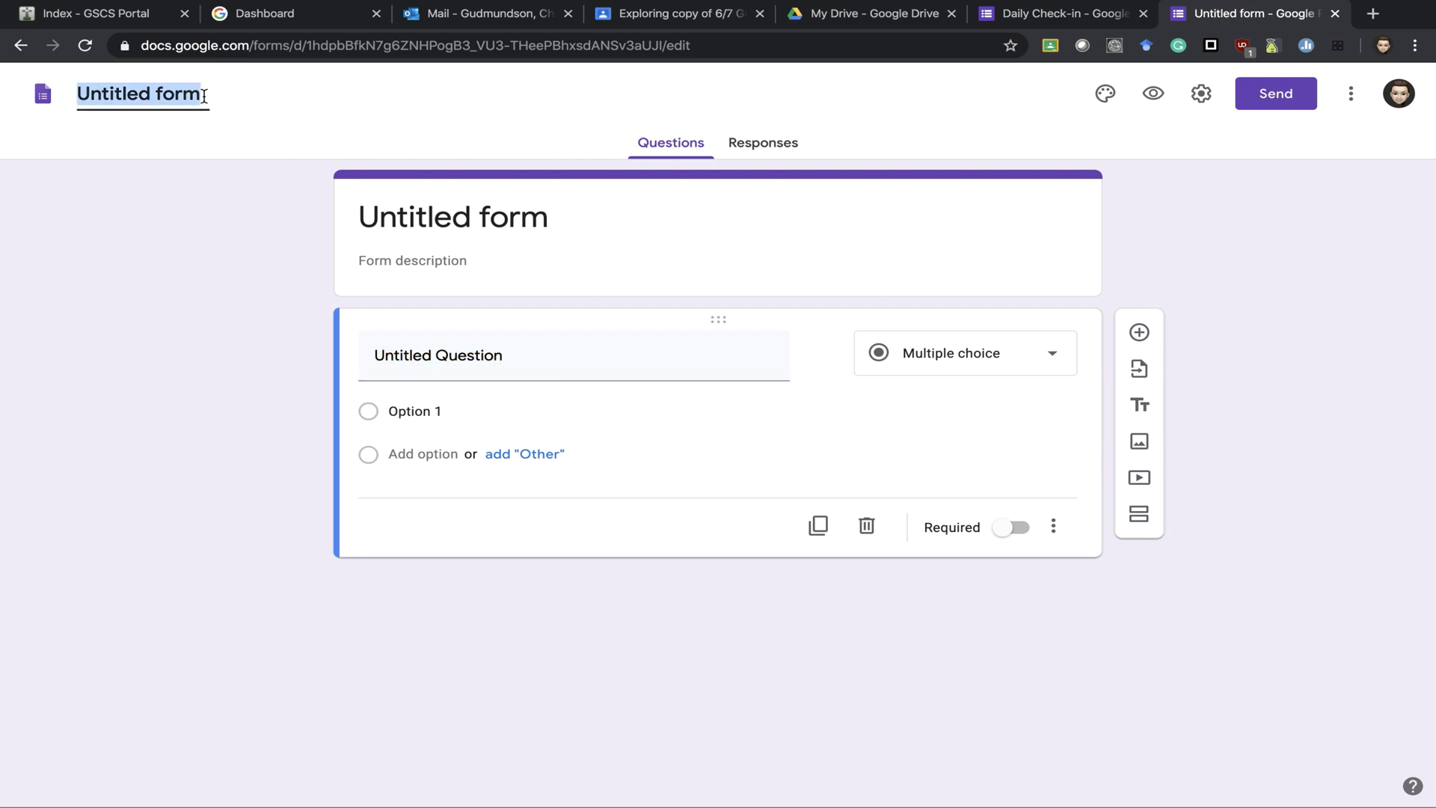
key(BackSpace)
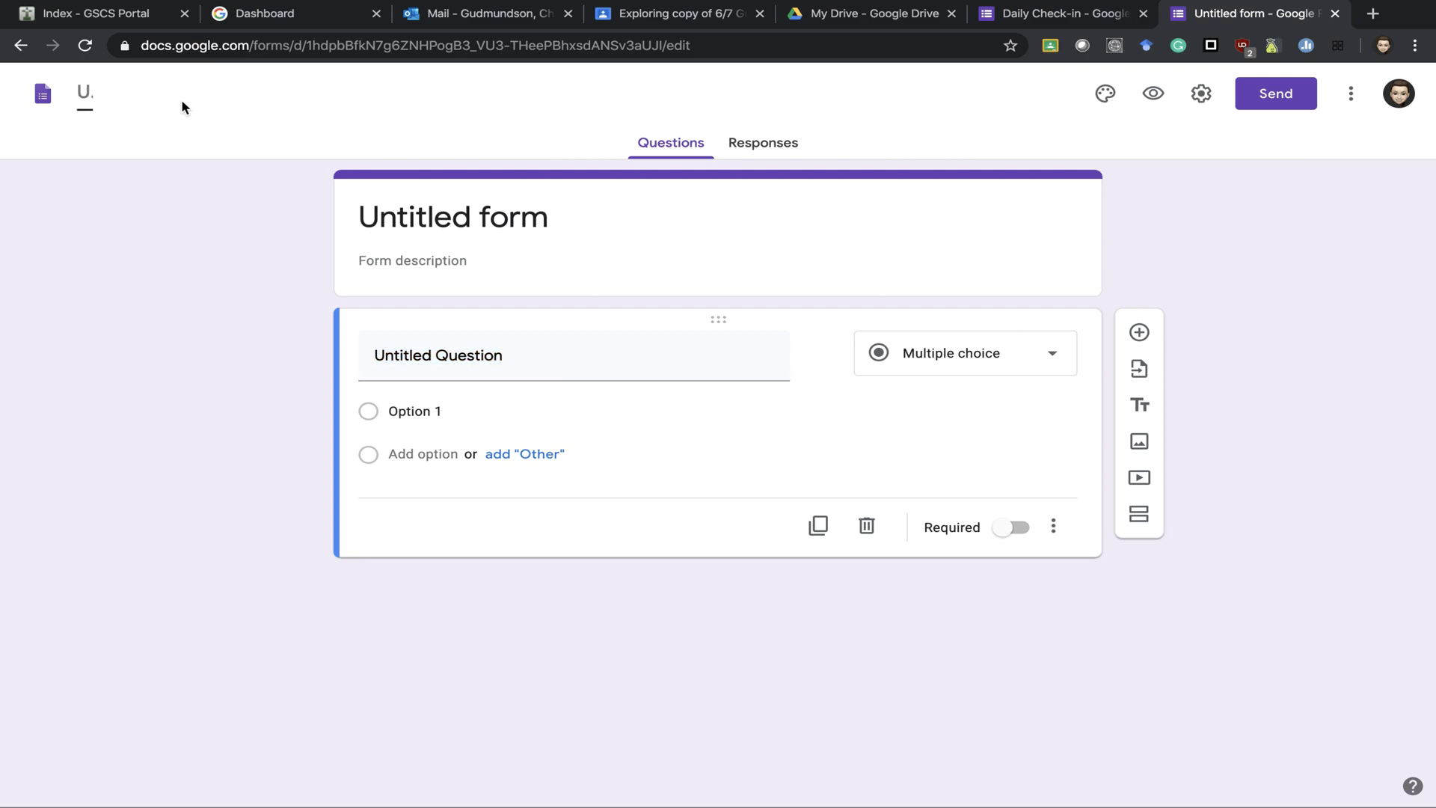
text(Daily Check)
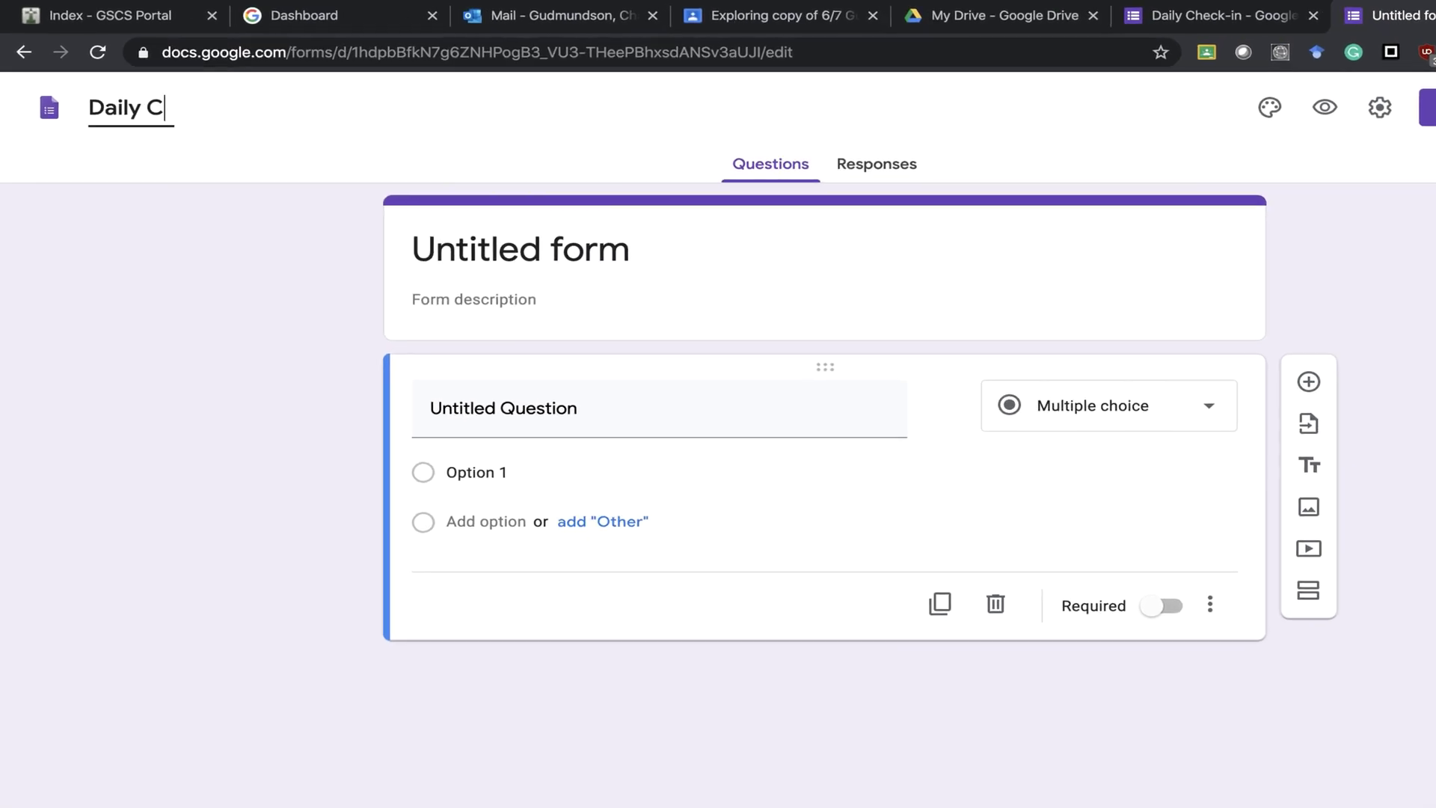
text(-in)
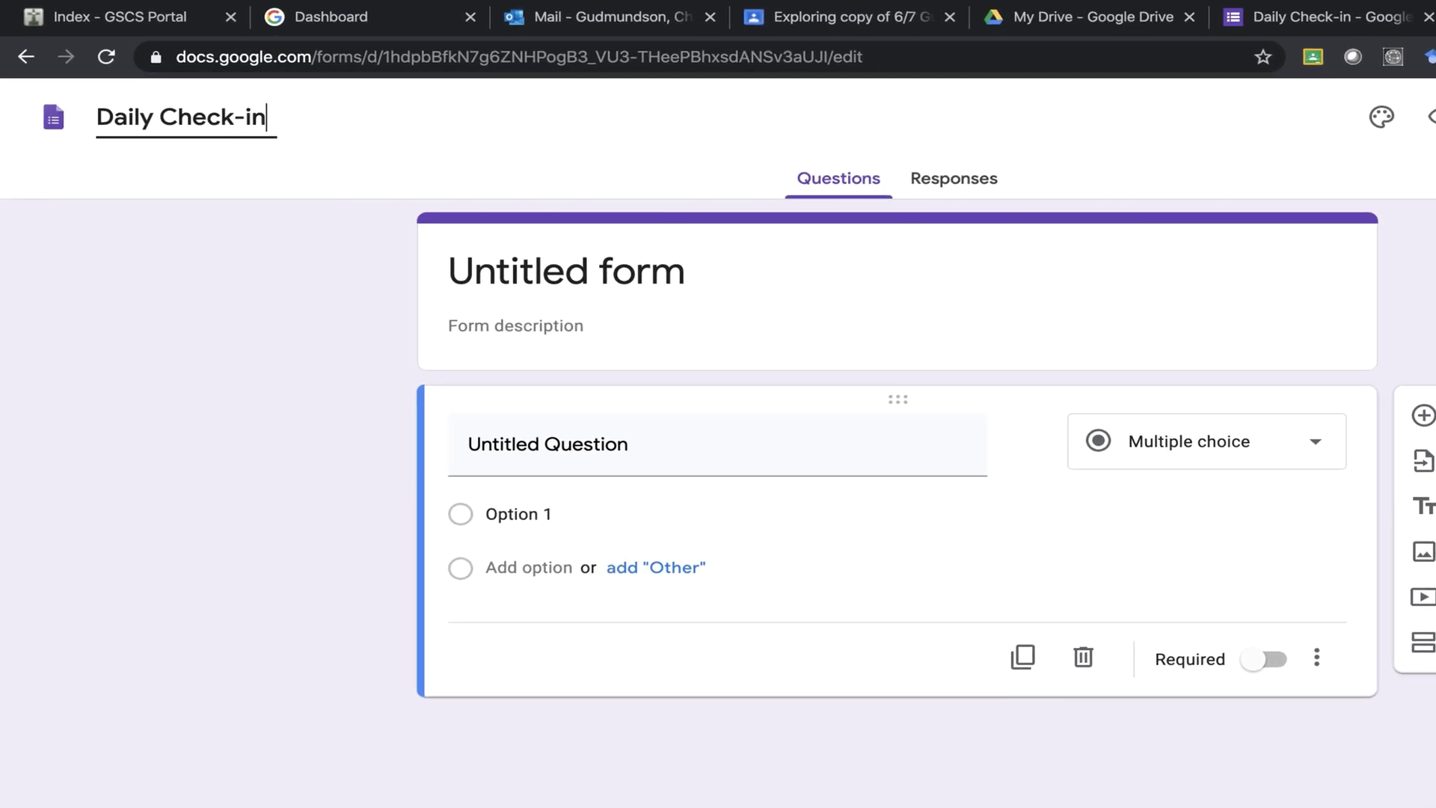
click(594, 330)
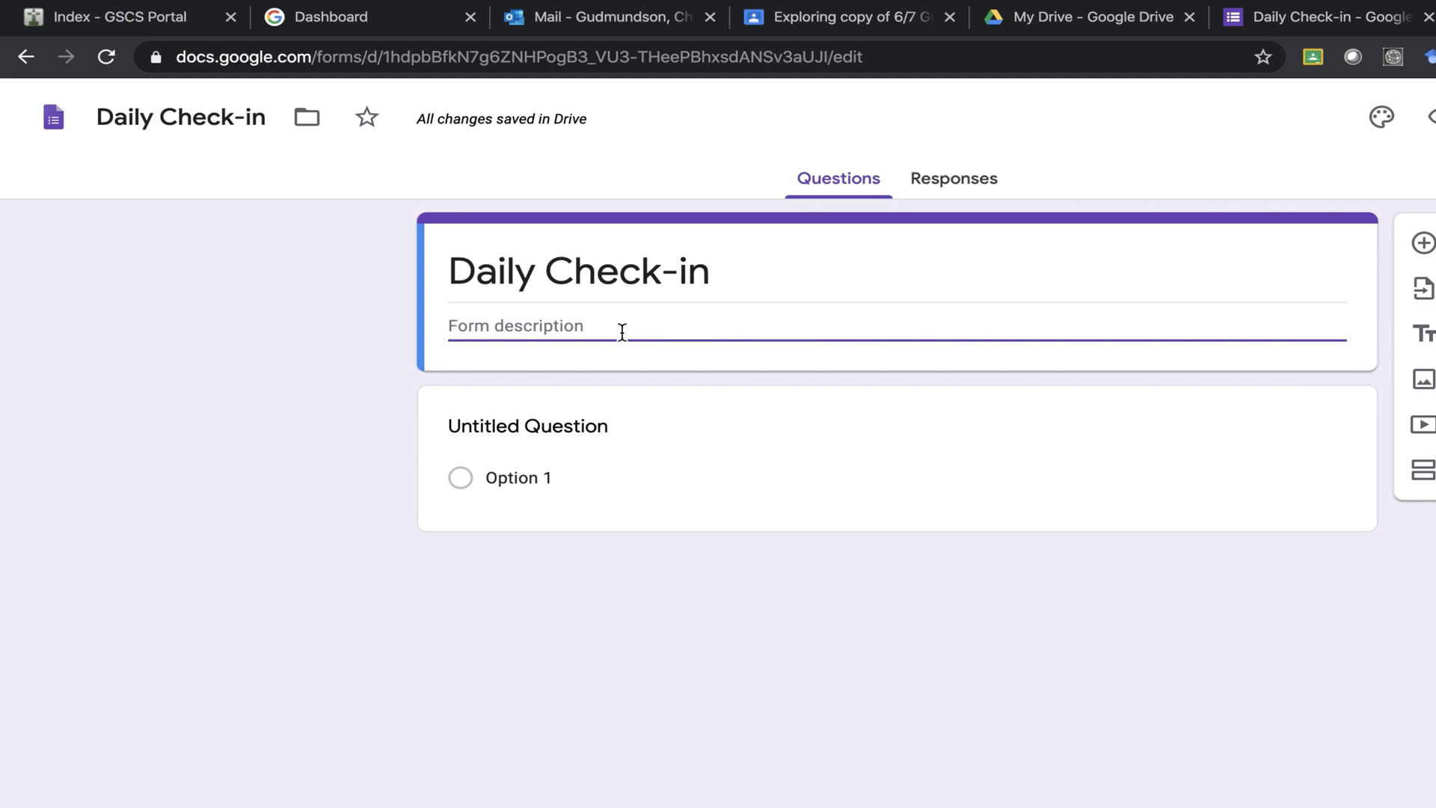
text(Tell)
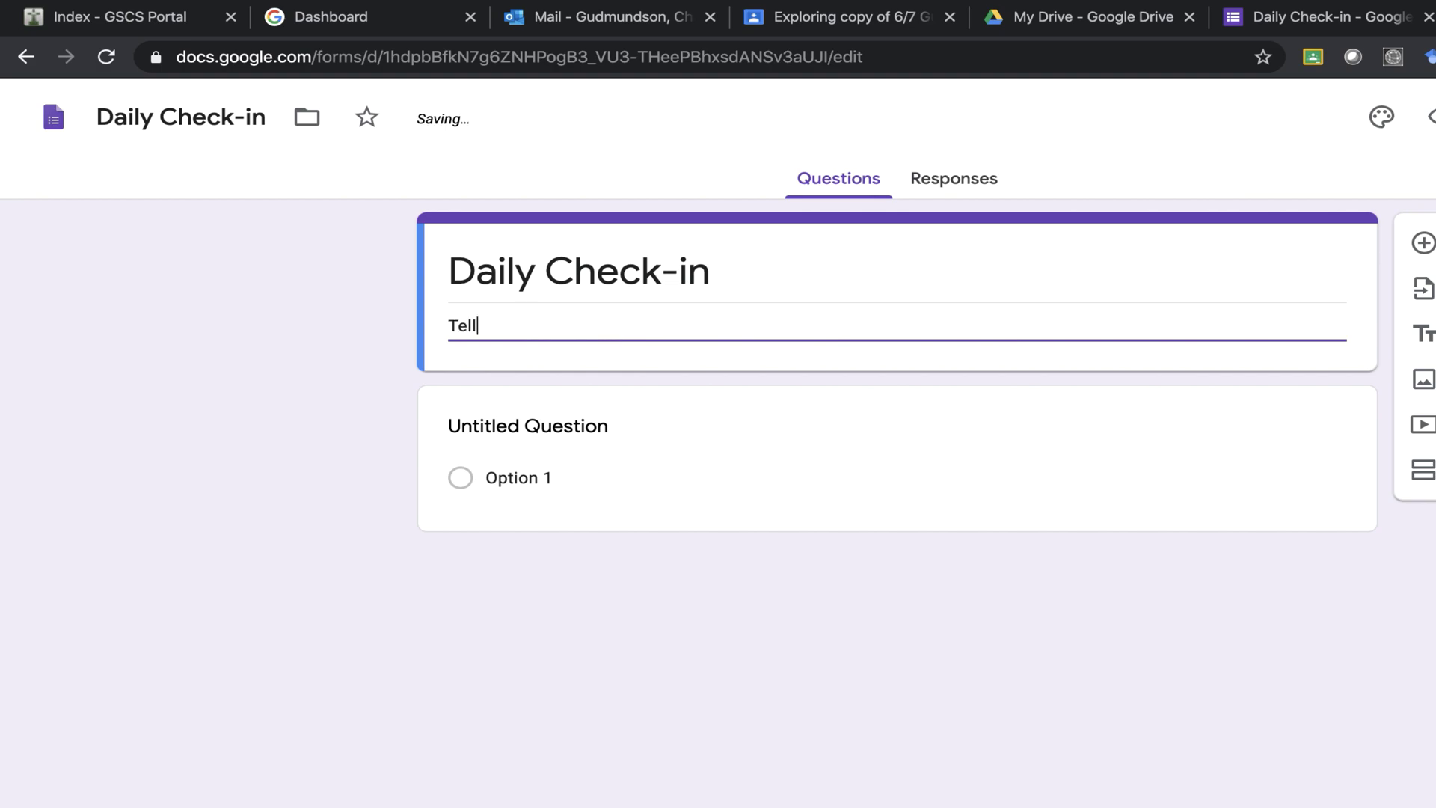
text( me how you are doing today)
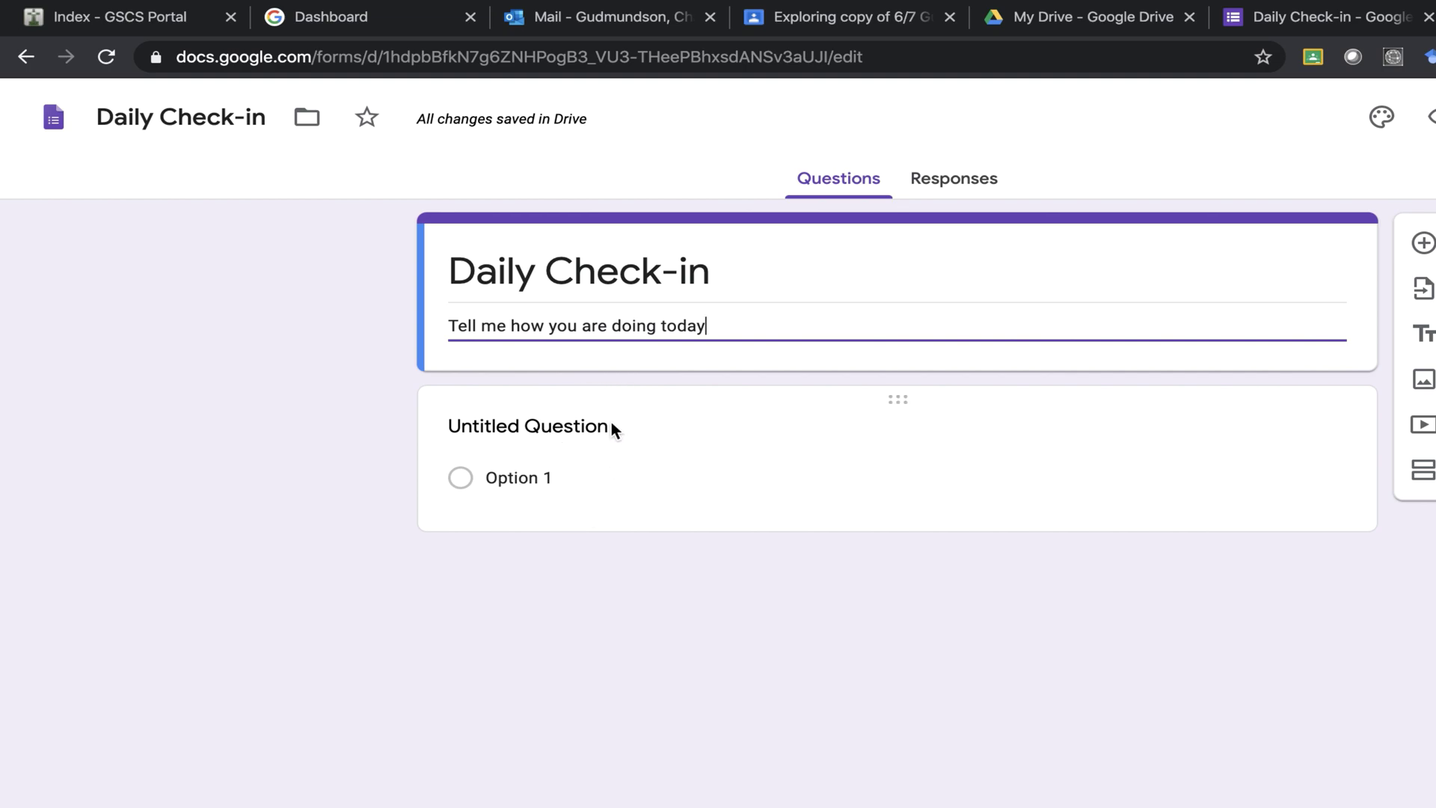
Step: Make the first question a required Short answer titled 'First and Last Name'
click(607, 433)
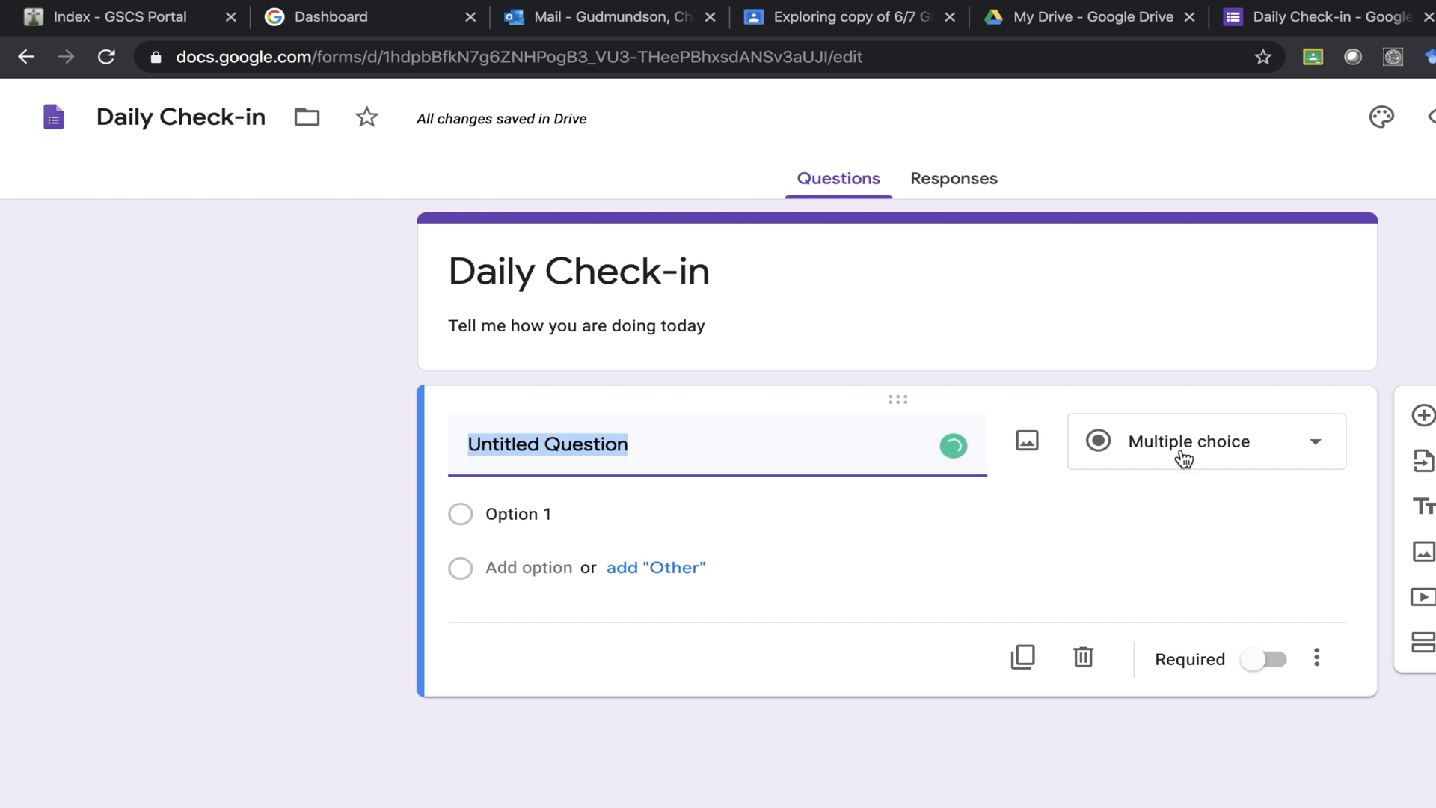
click(1322, 449)
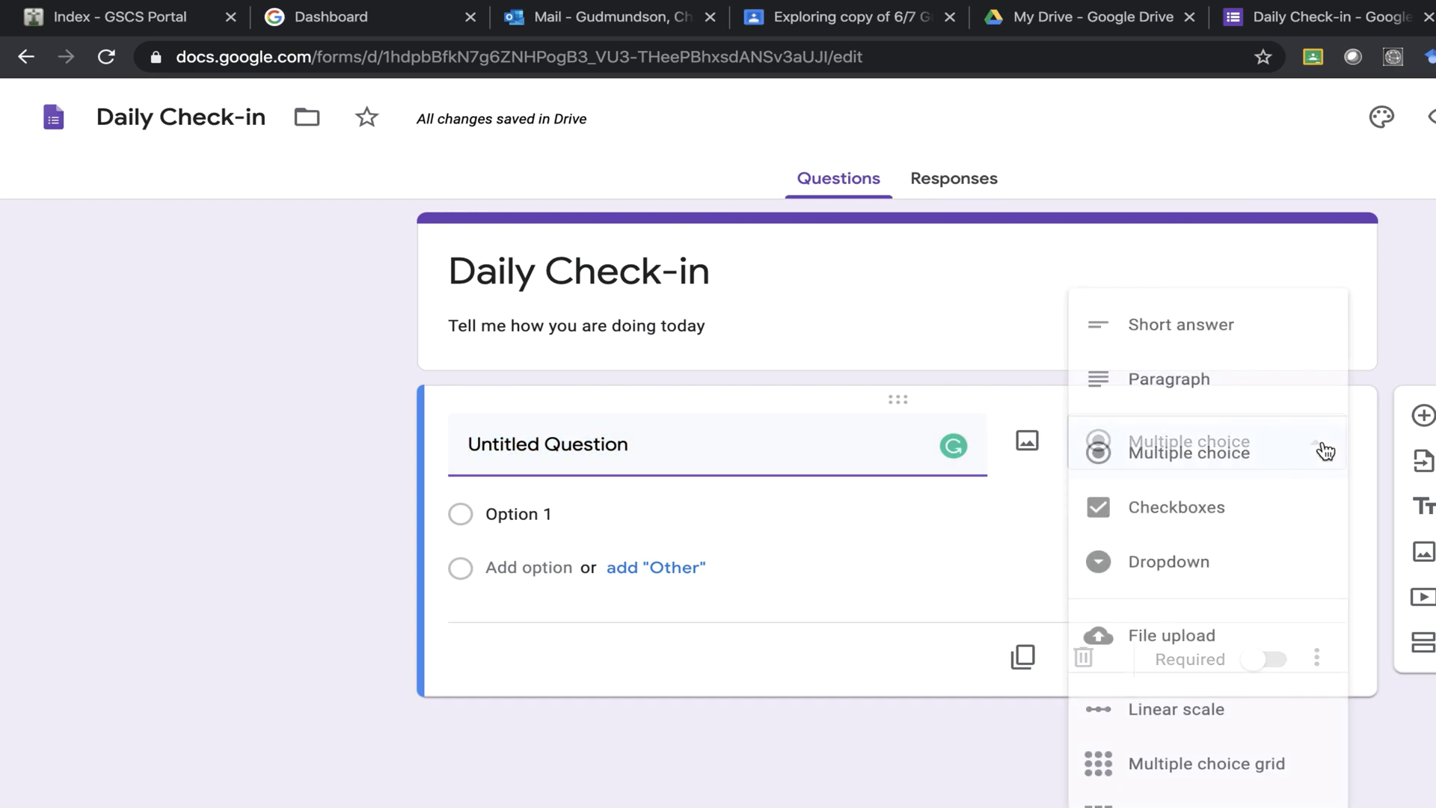
click(1306, 335)
click(714, 452)
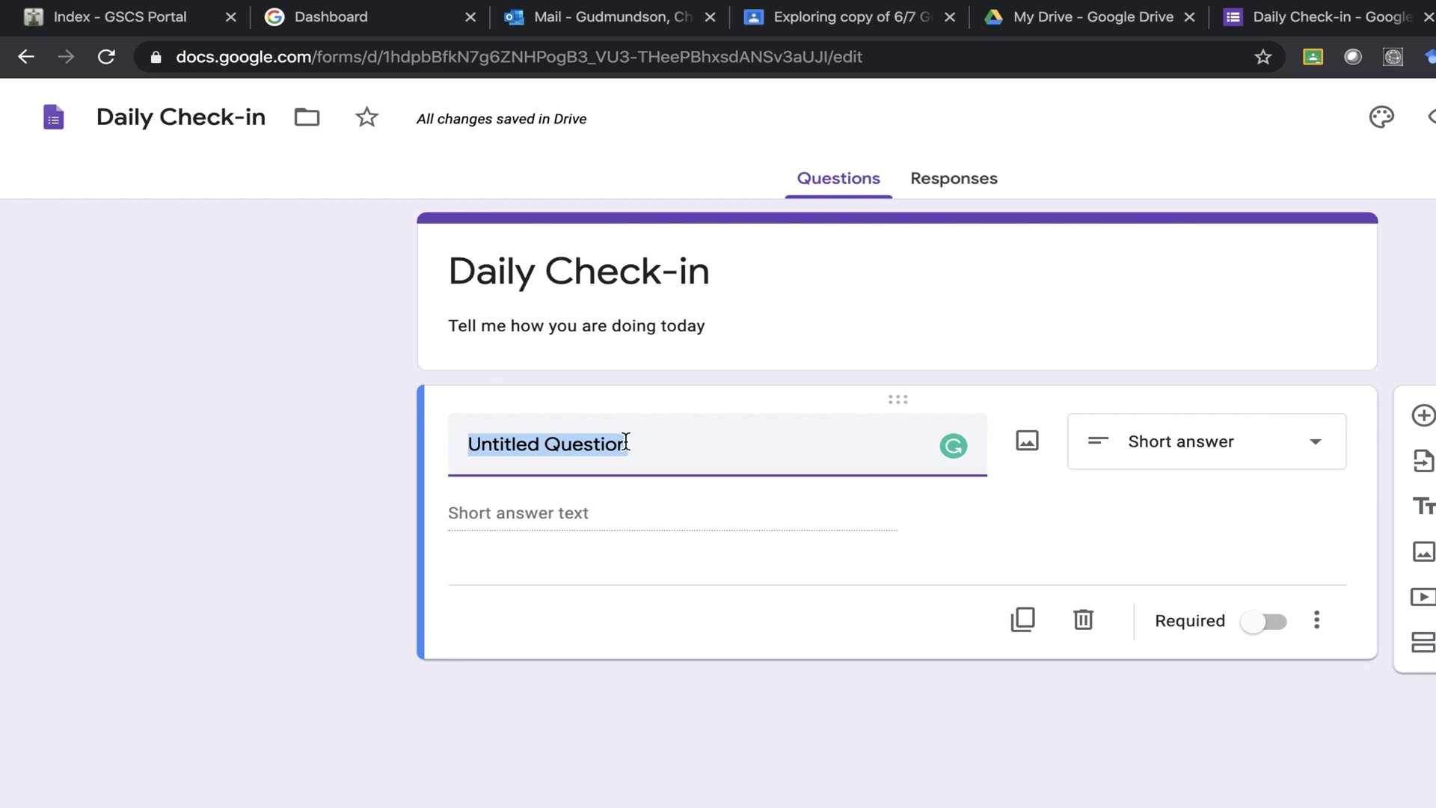
key(BackSpace)
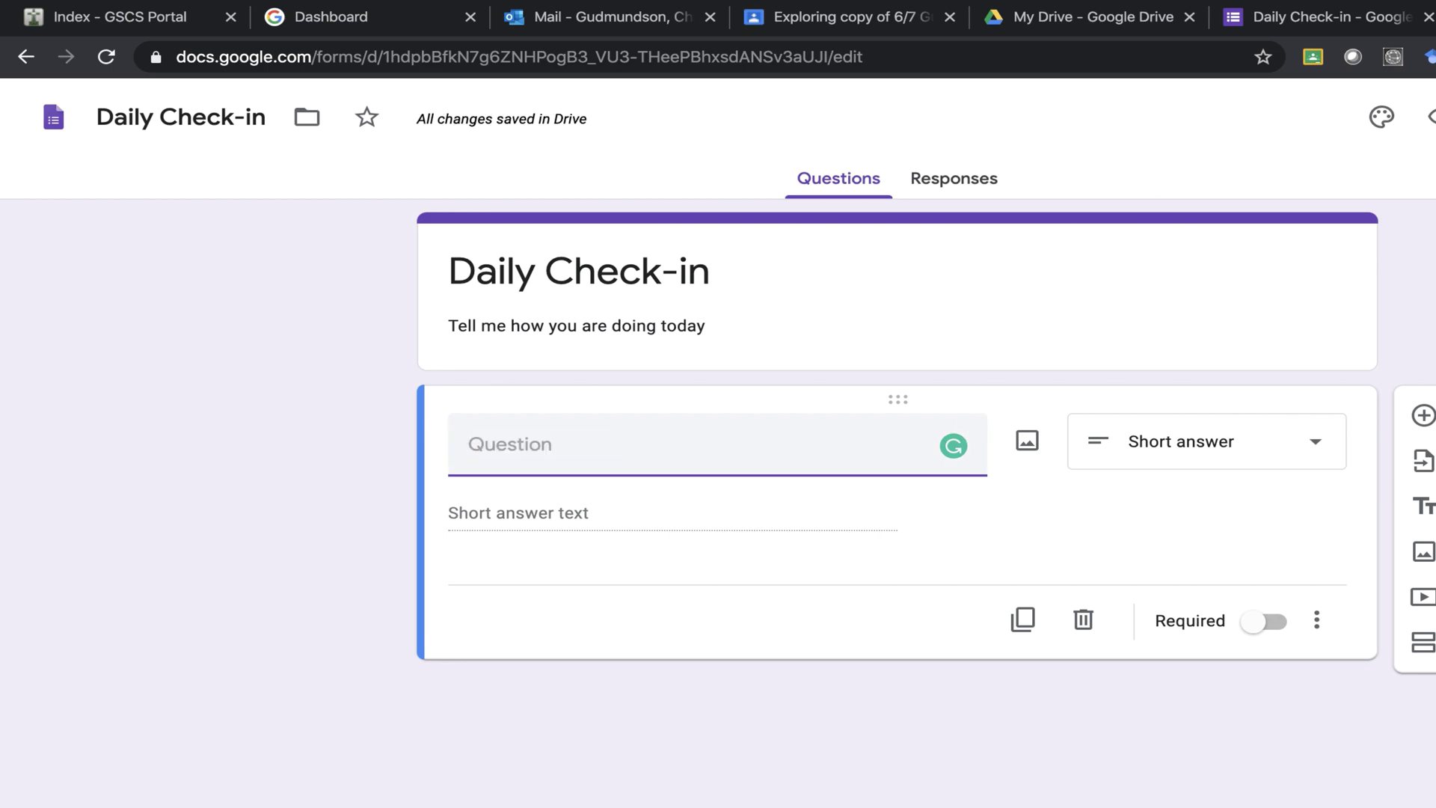
text(First and Last Name)
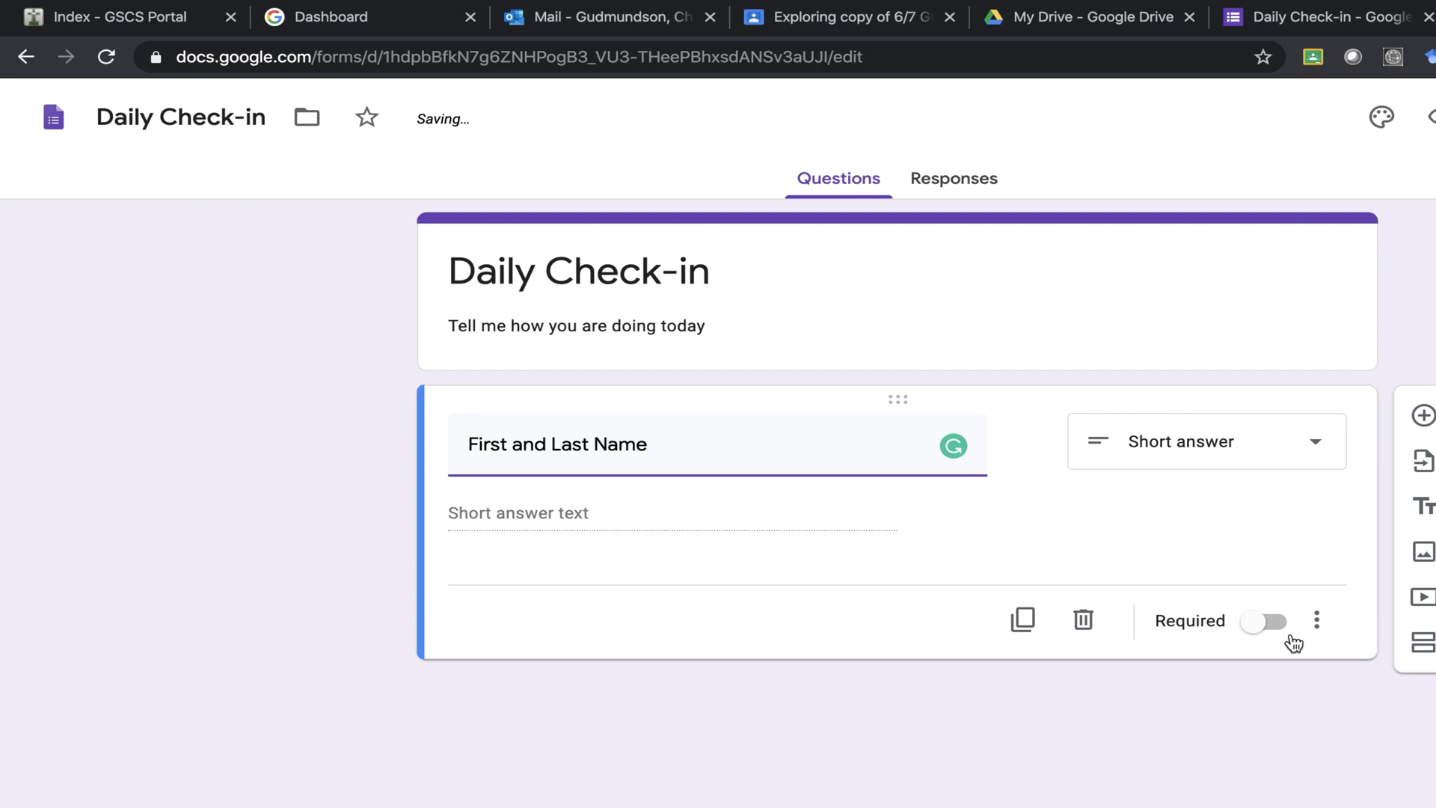
click(1255, 633)
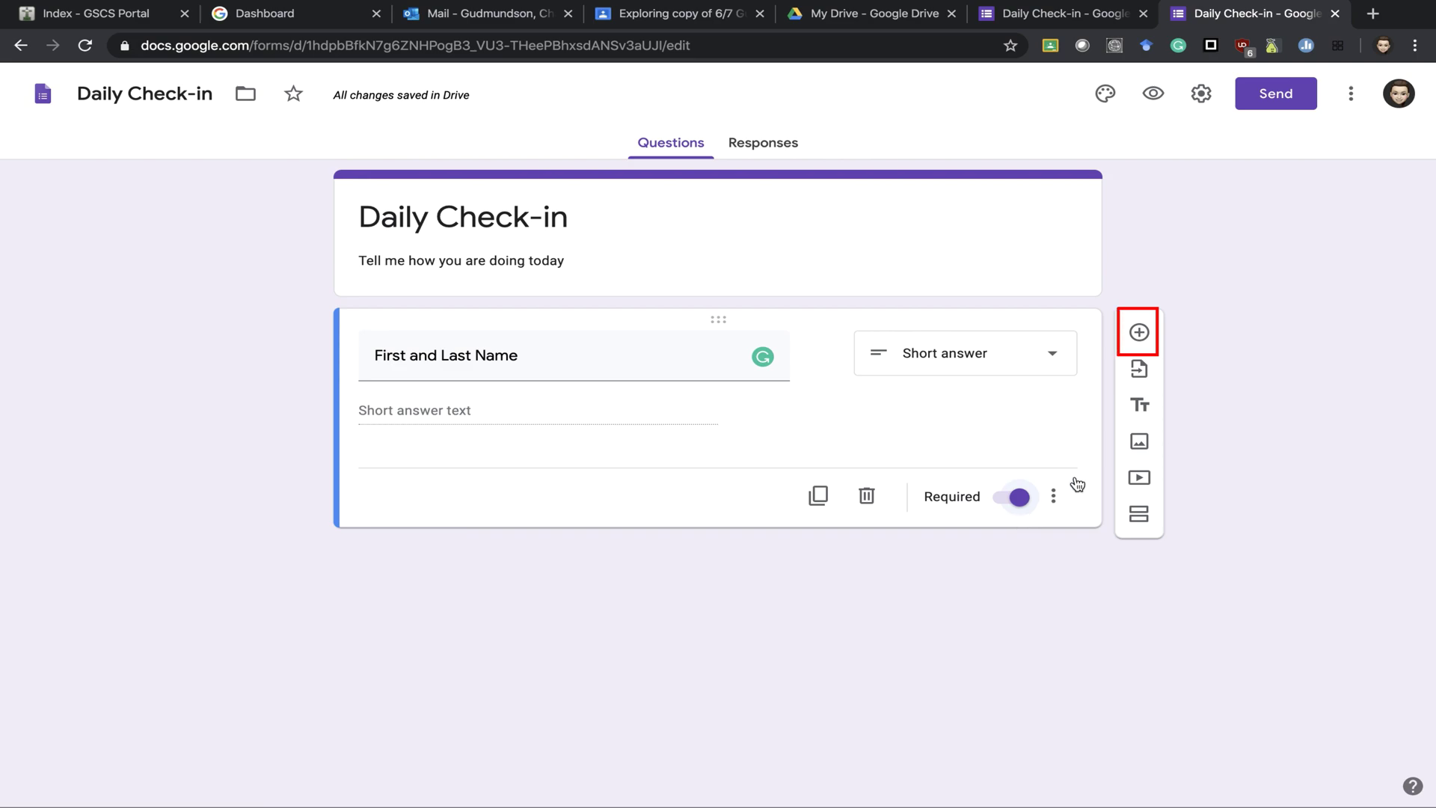
Step: Add a multiple-choice question 'How are you feeling today?' and clear its first option for Happy
click(1140, 334)
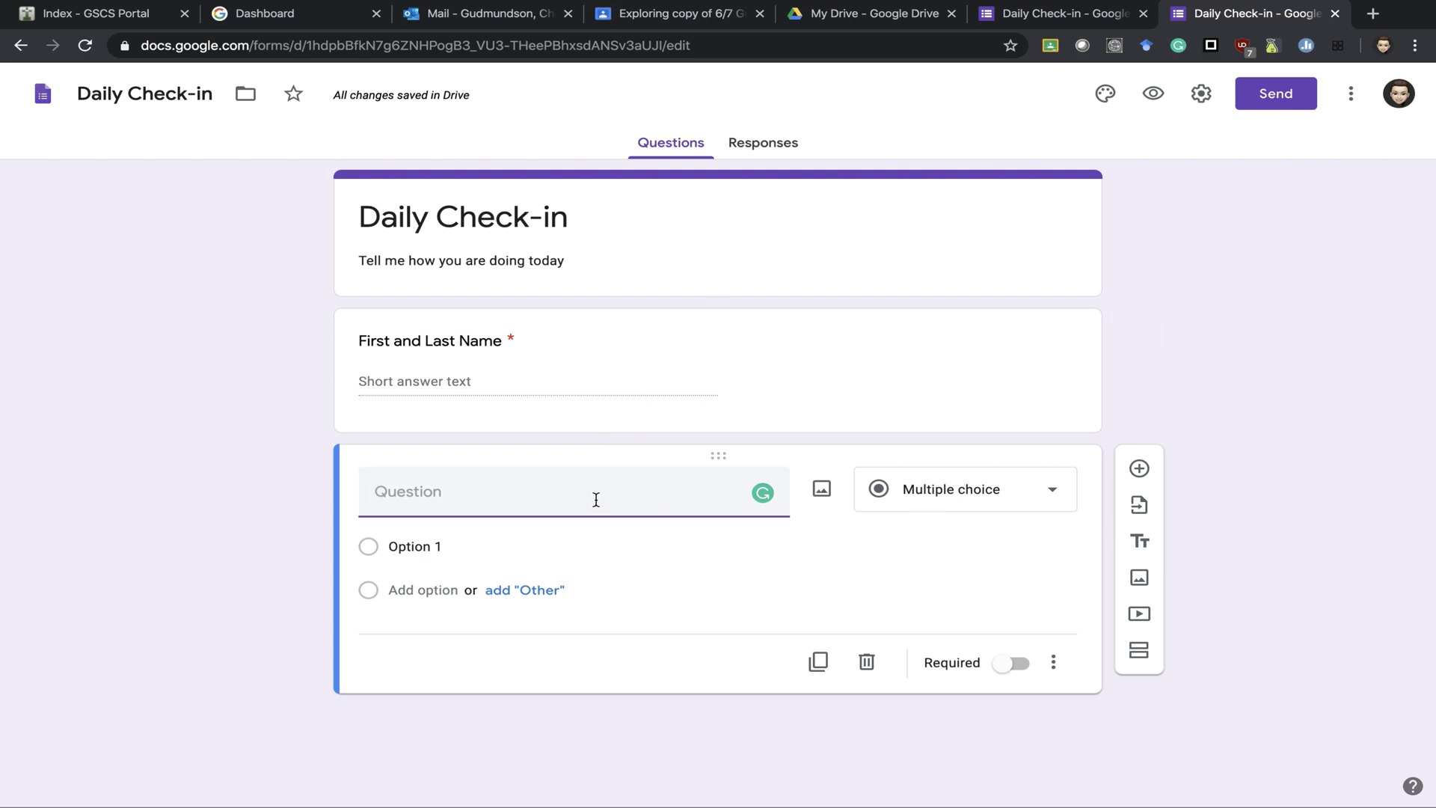
text(How are you feelin)
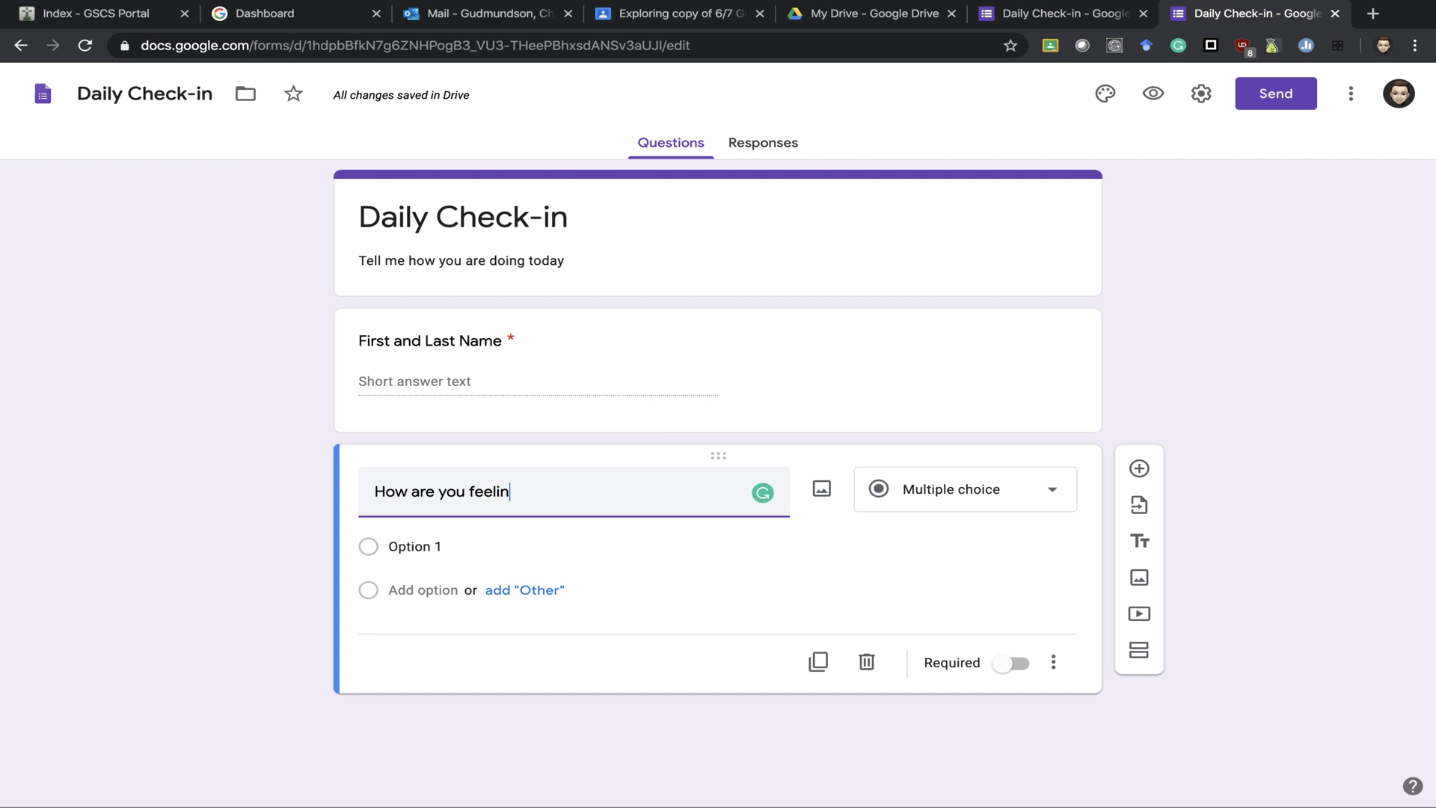
text(g today?)
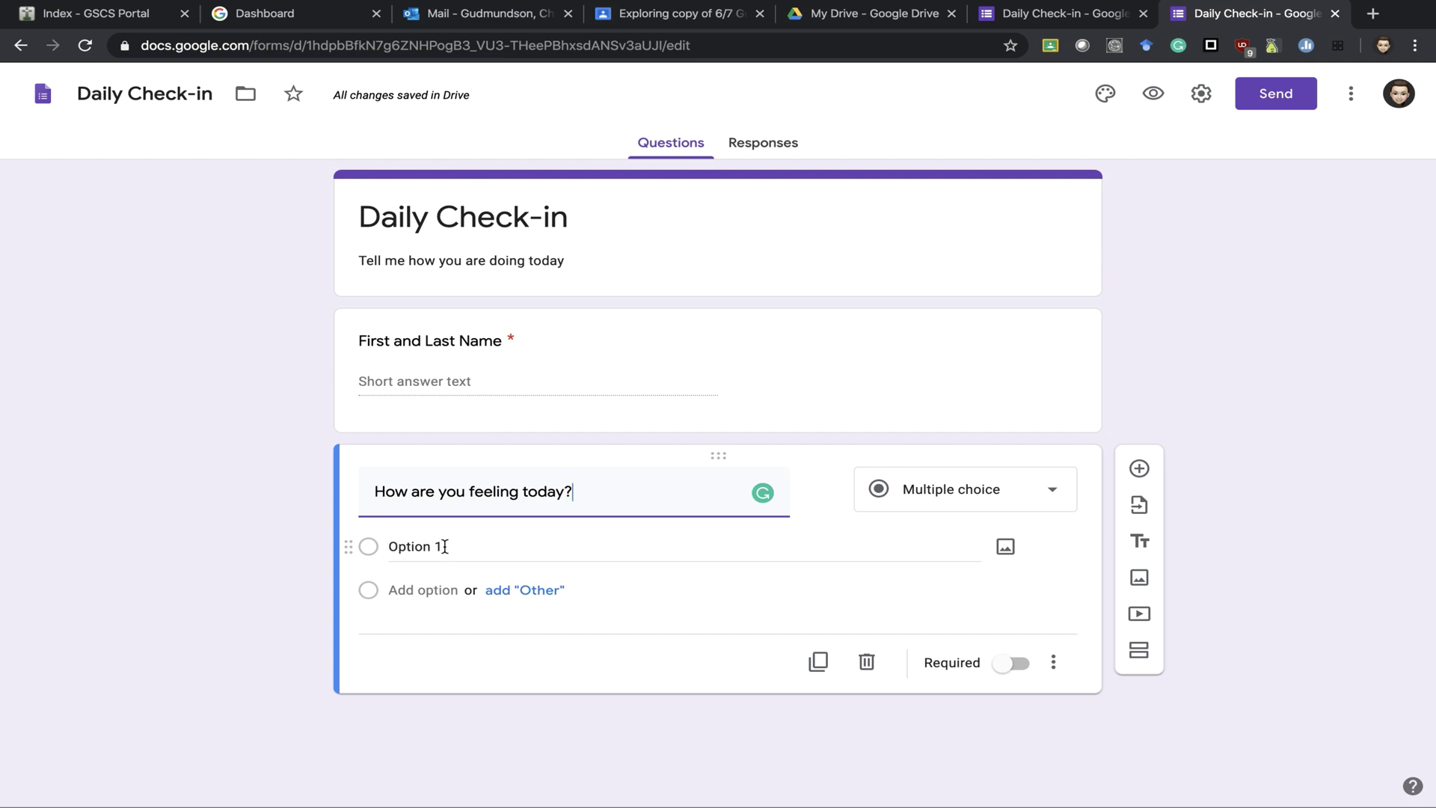
click(445, 546)
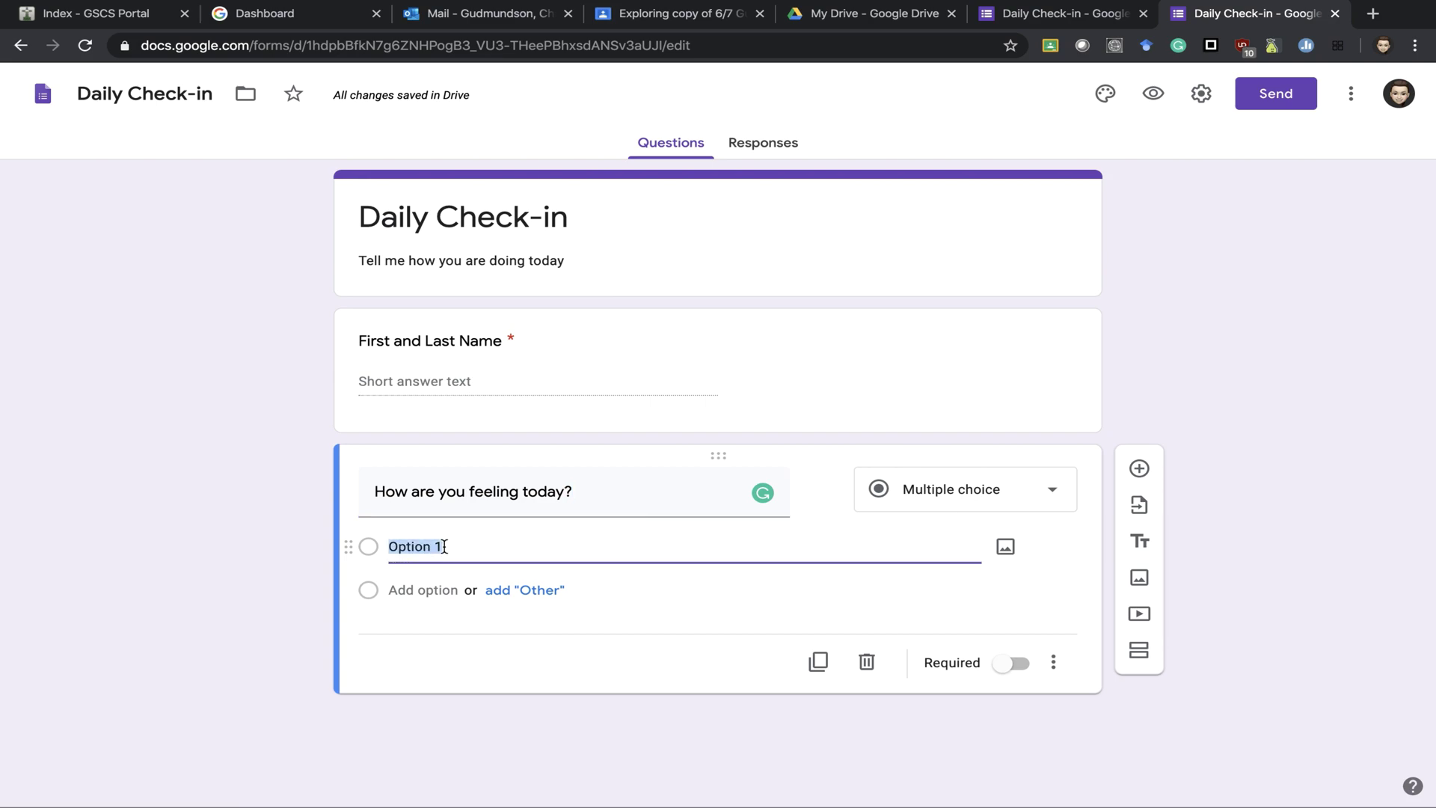
key(BackSpace)
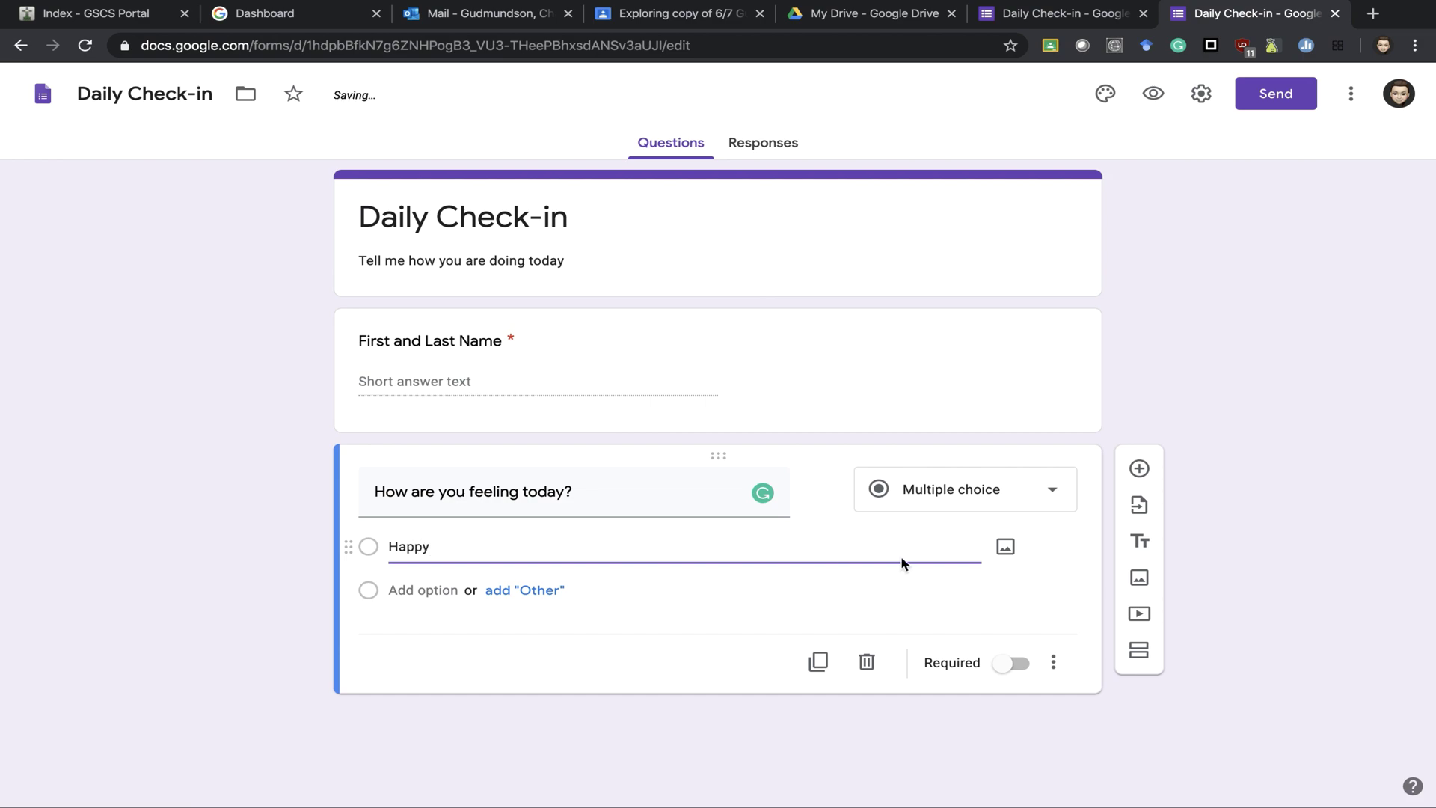
Step: Attach a smiling emoji image from a 'happy emoji' image search to the Happy option
click(1006, 546)
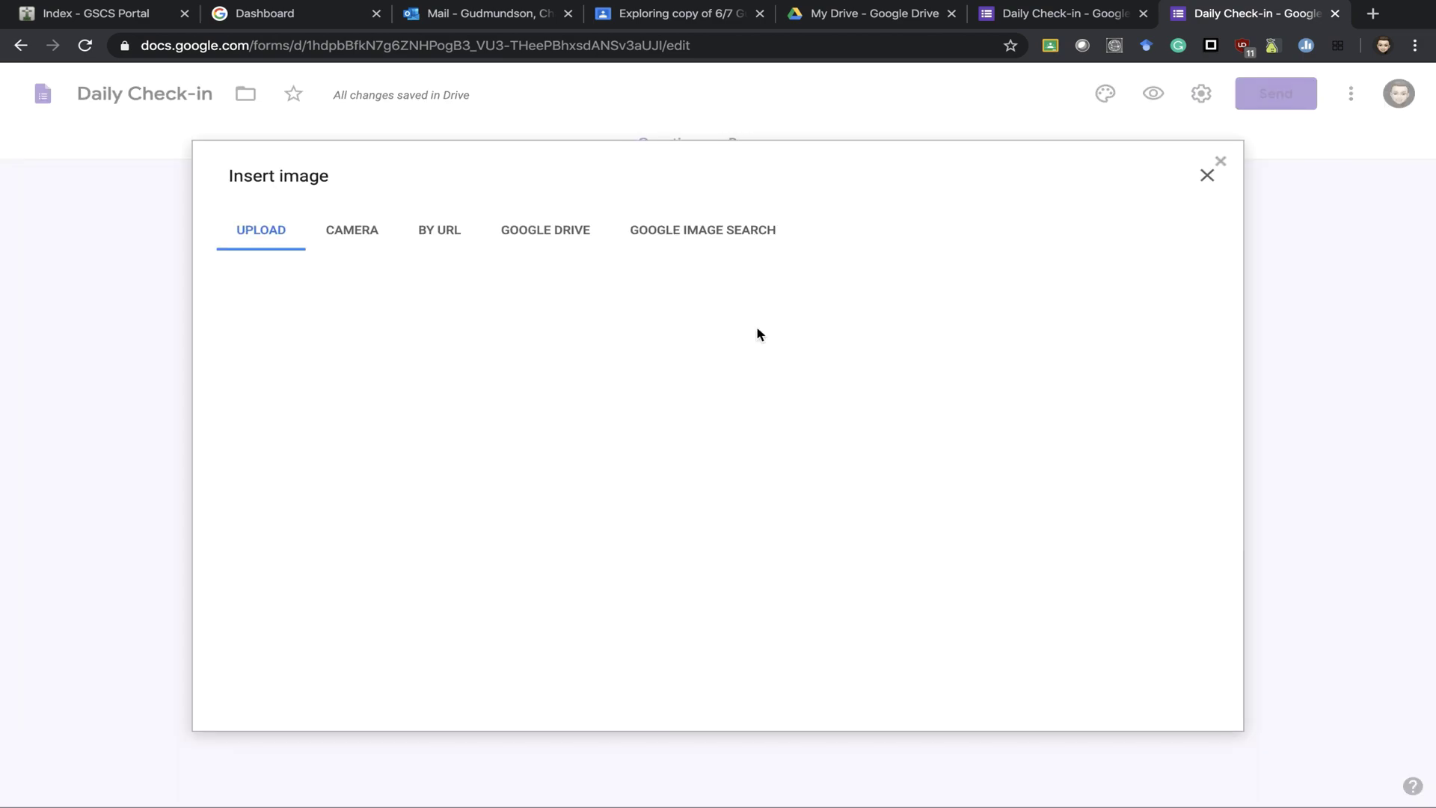
click(715, 232)
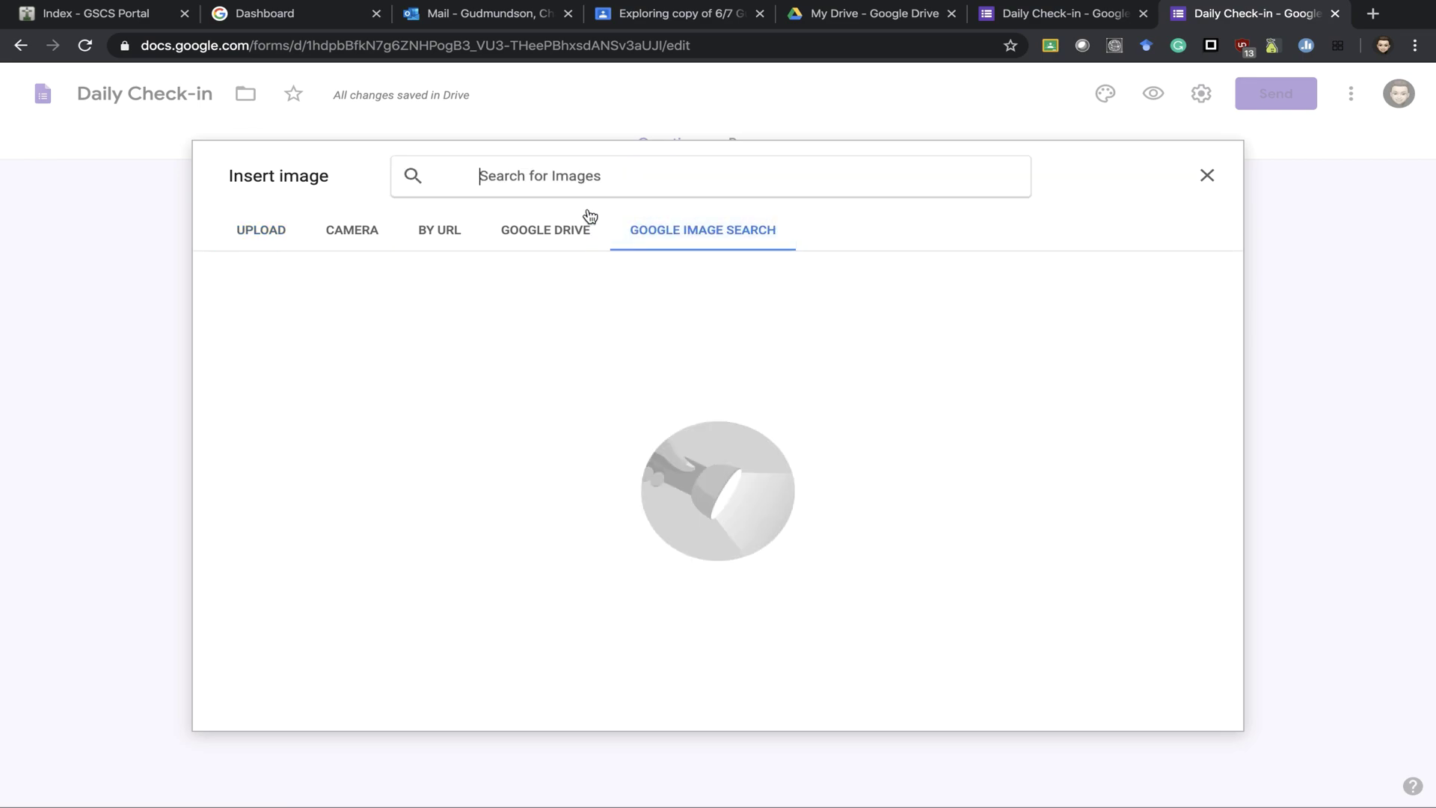
text(happy emoji)
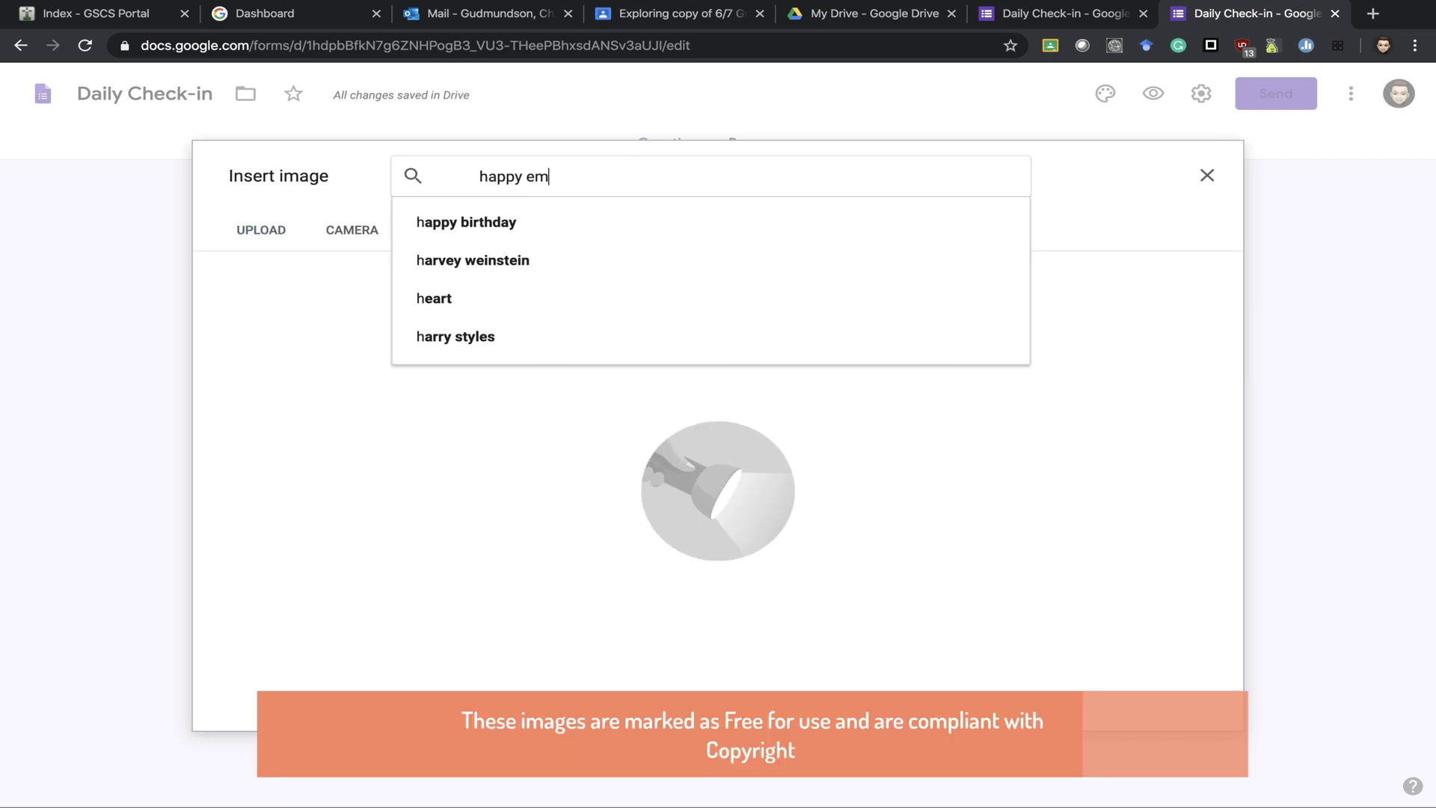
key(Return)
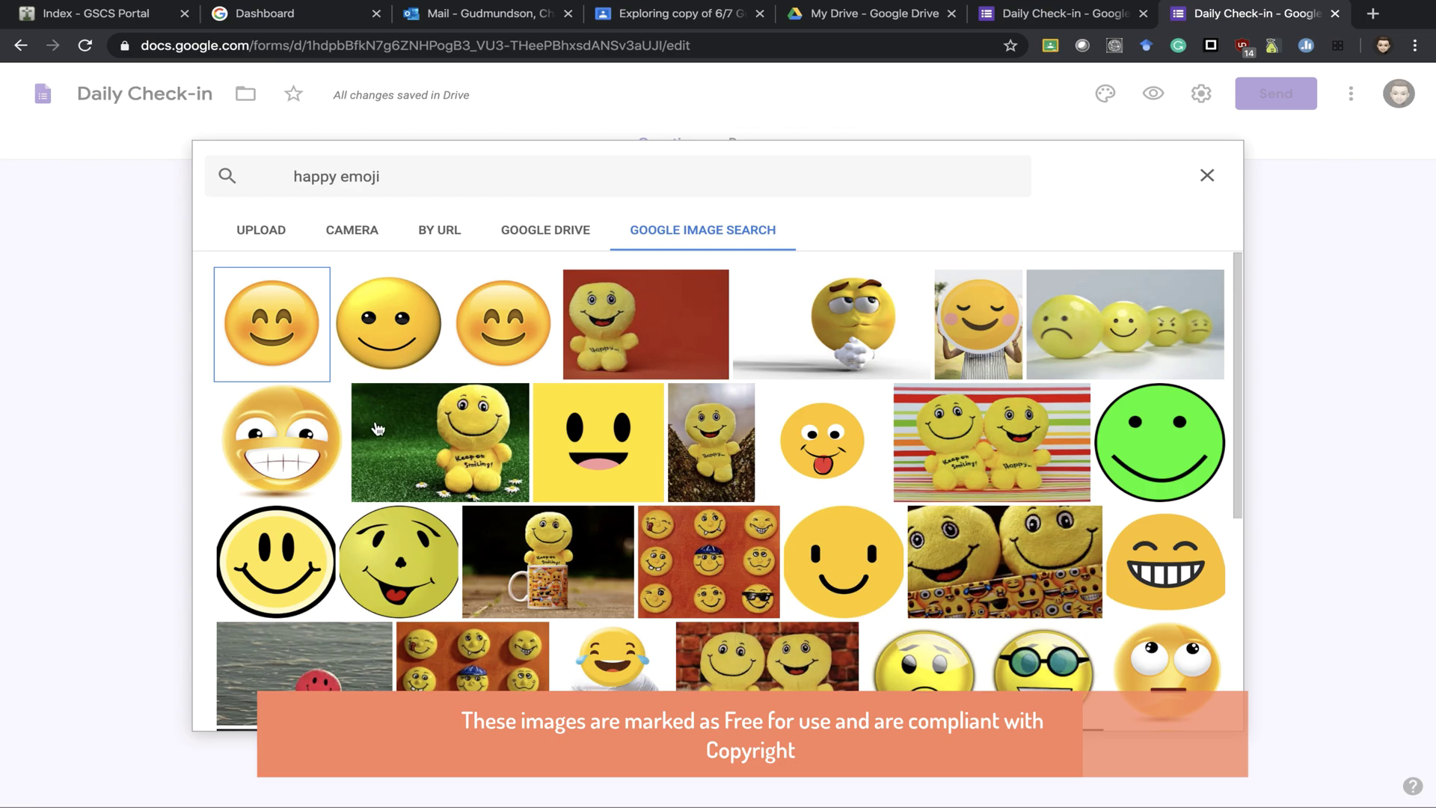
click(311, 346)
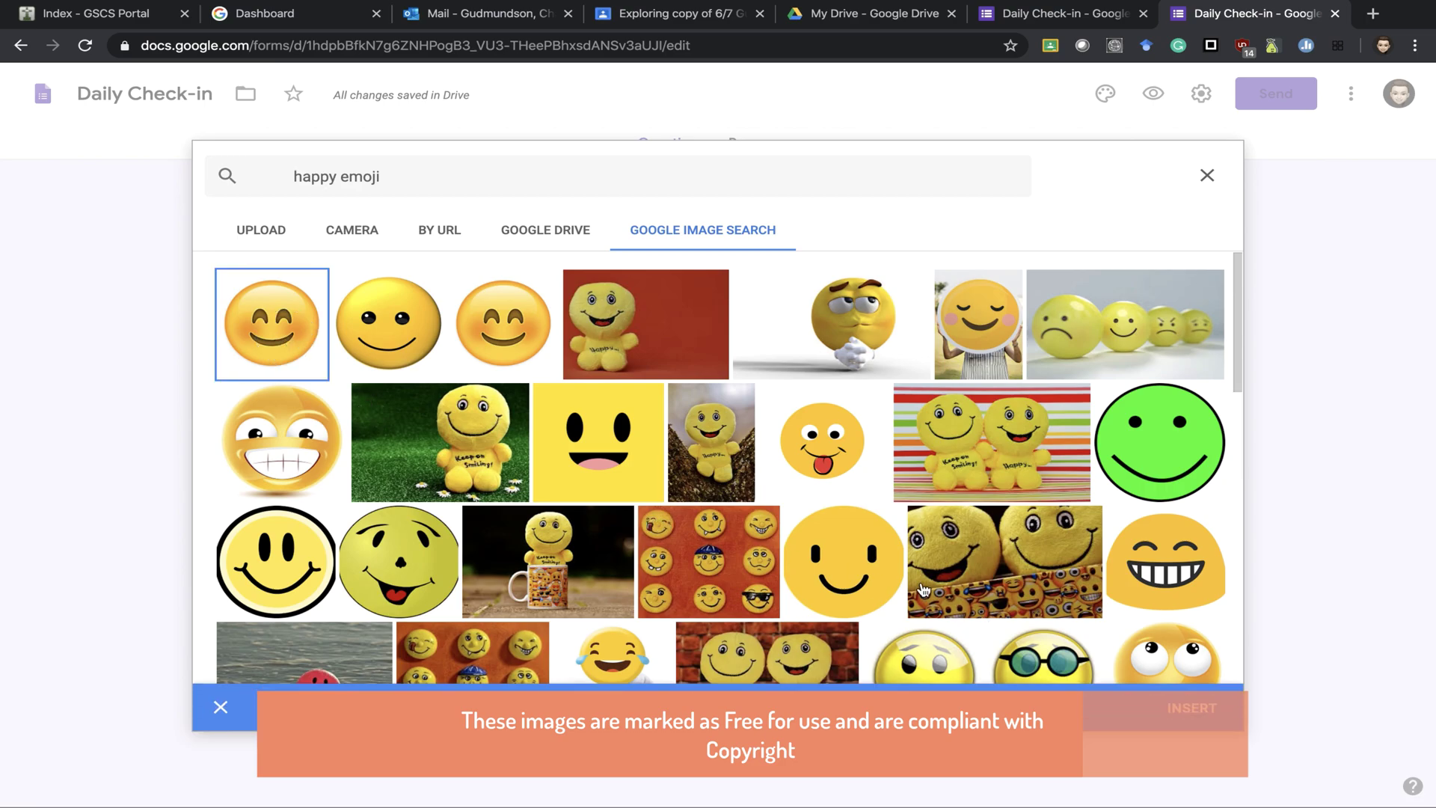
click(1197, 708)
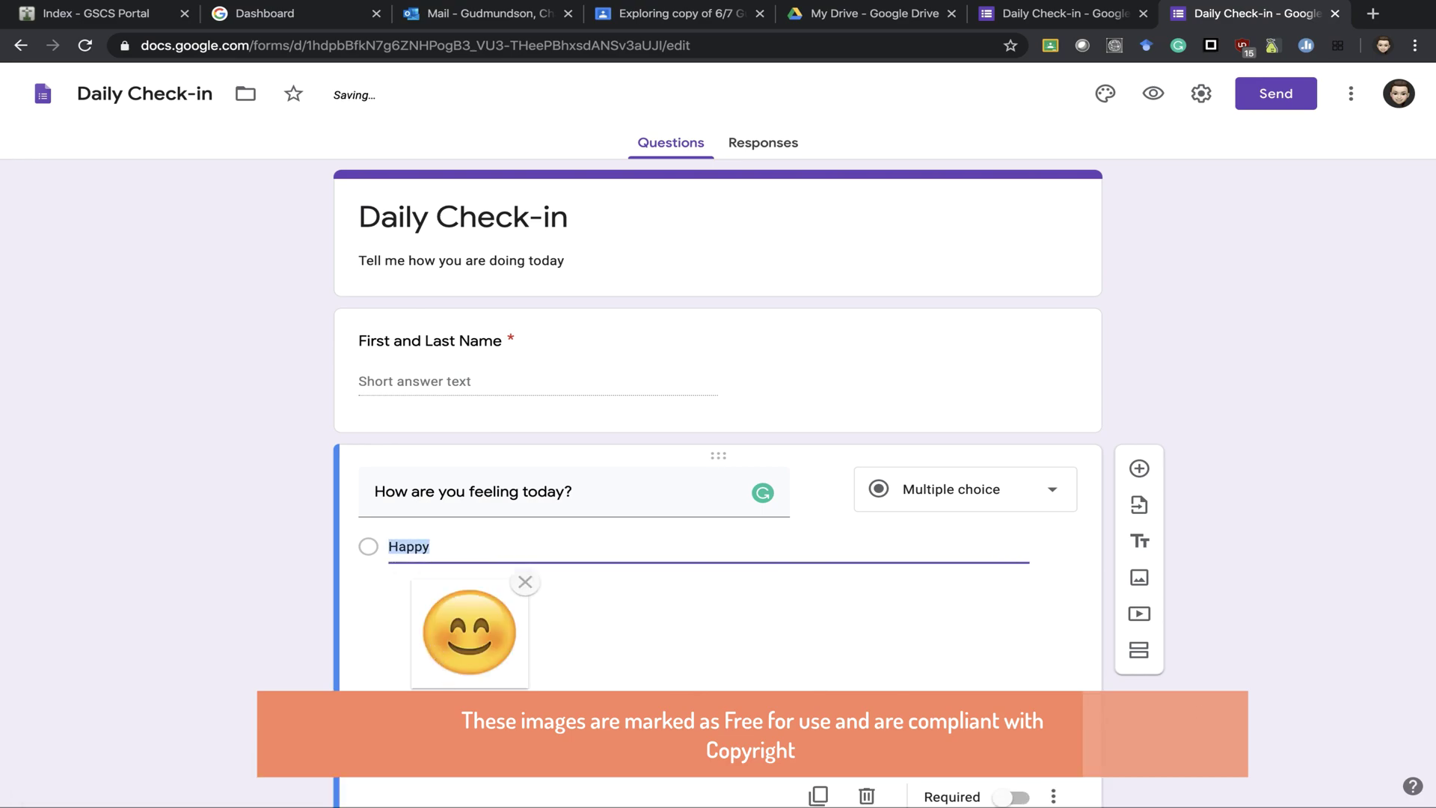
Step: Add a 'sad' option with a frowning emoji image from a 'sad' image search
click(447, 667)
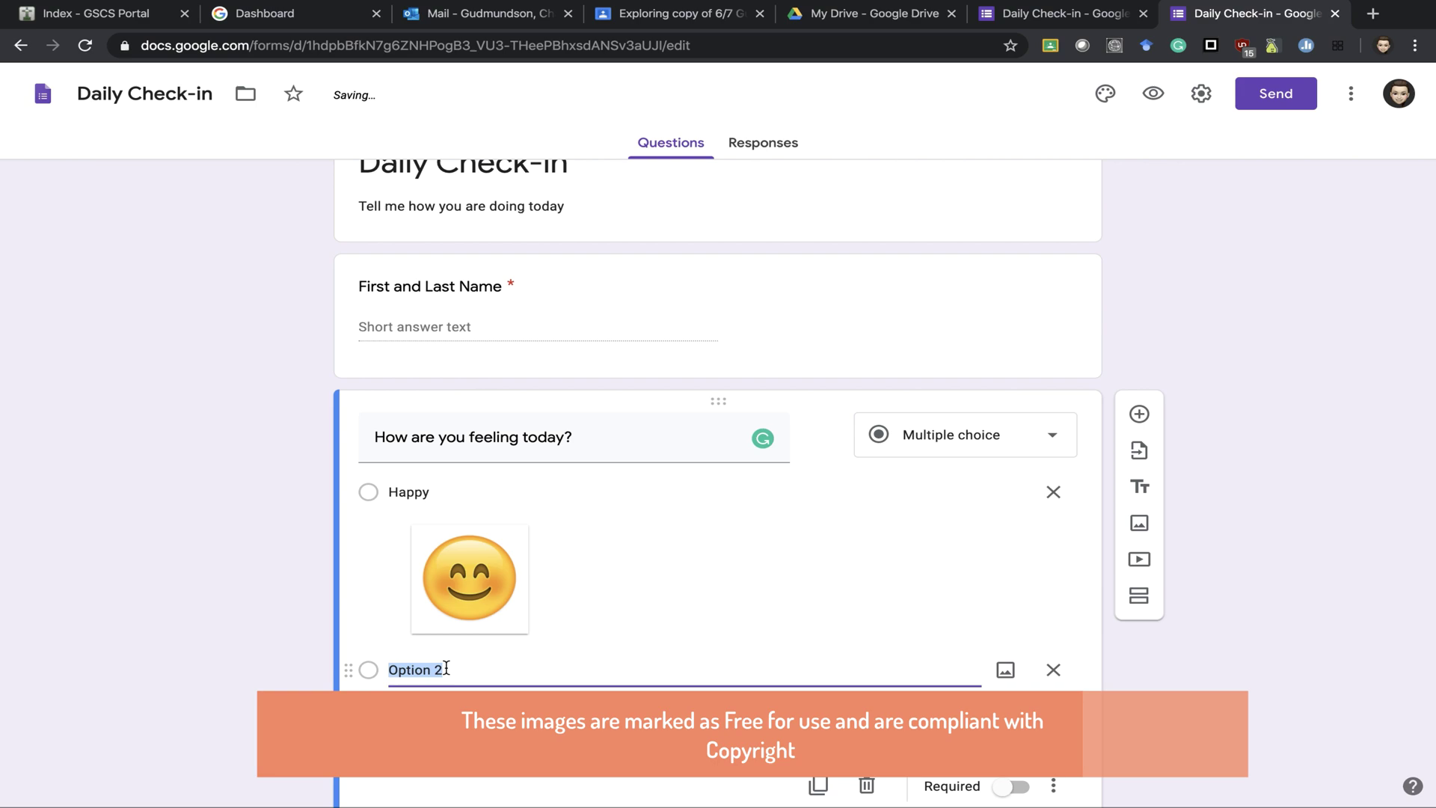
text(sad)
click(1016, 677)
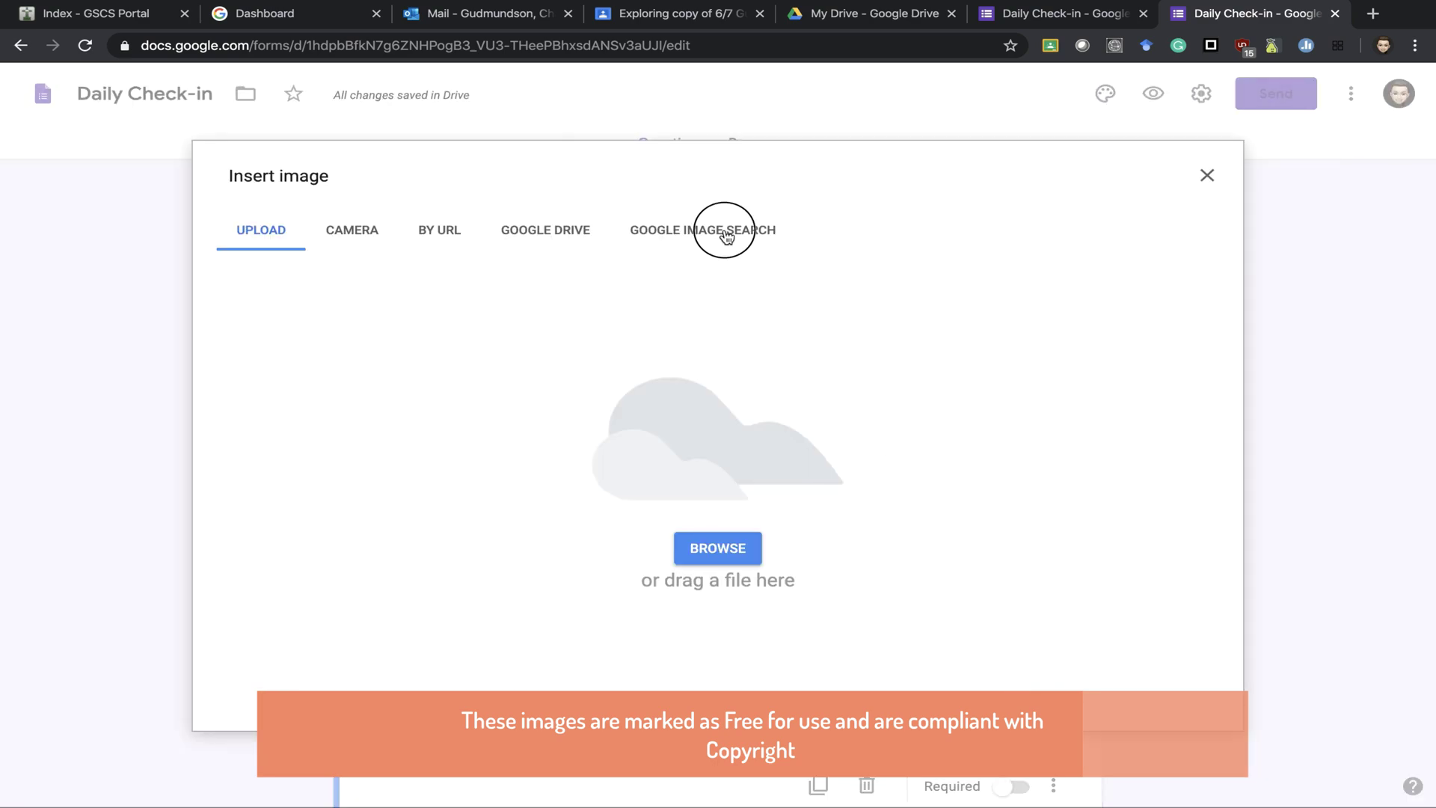
click(726, 232)
text(sad)
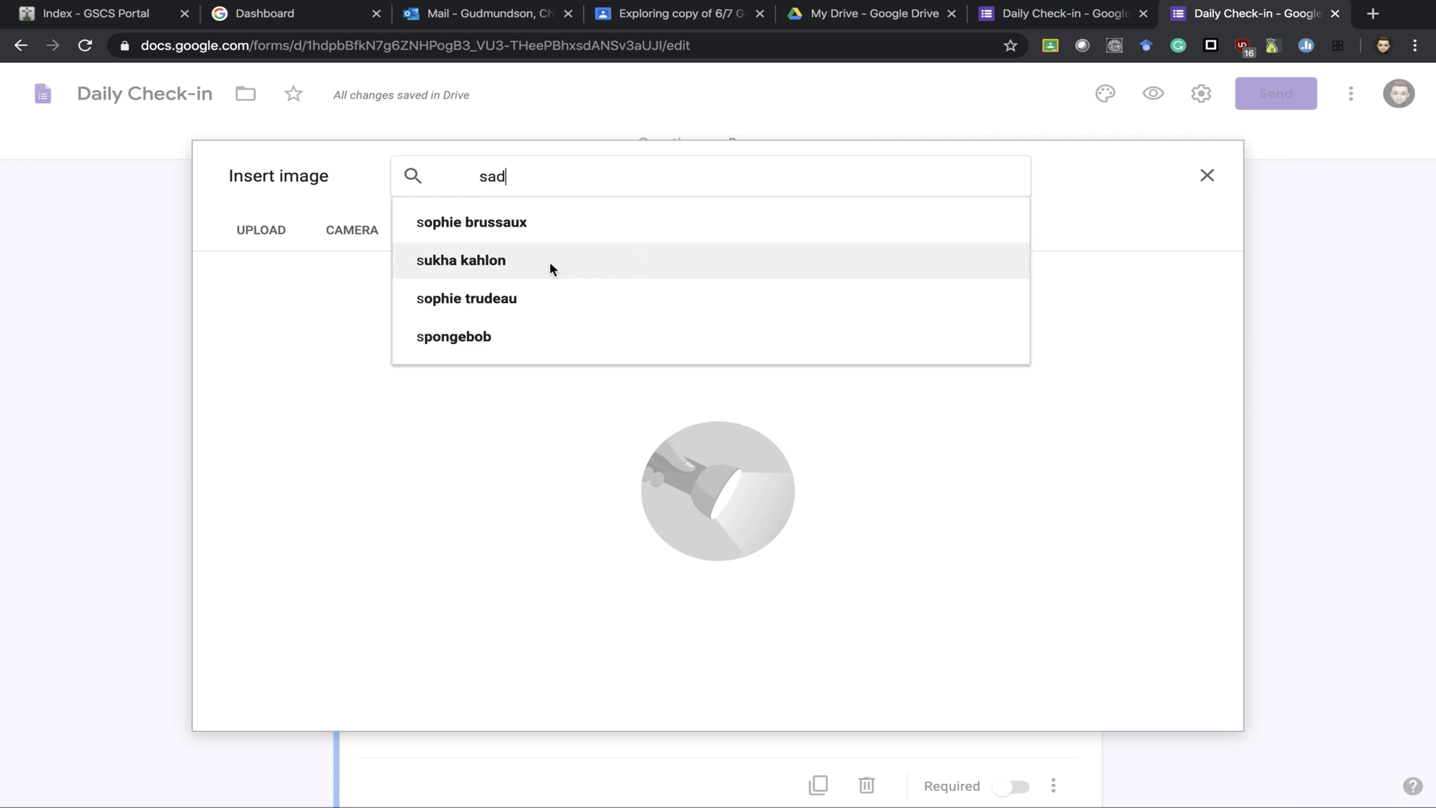
click(496, 335)
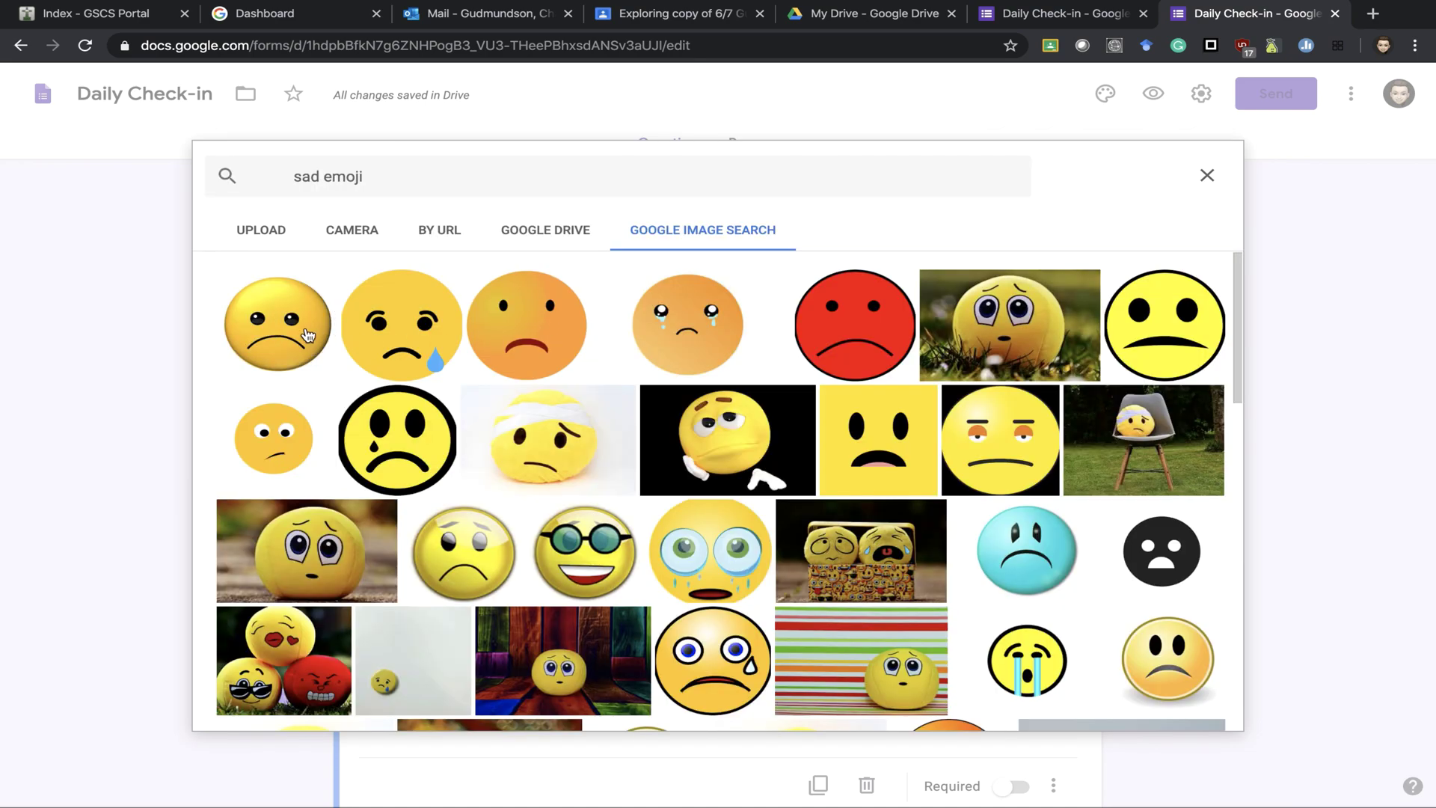
click(303, 333)
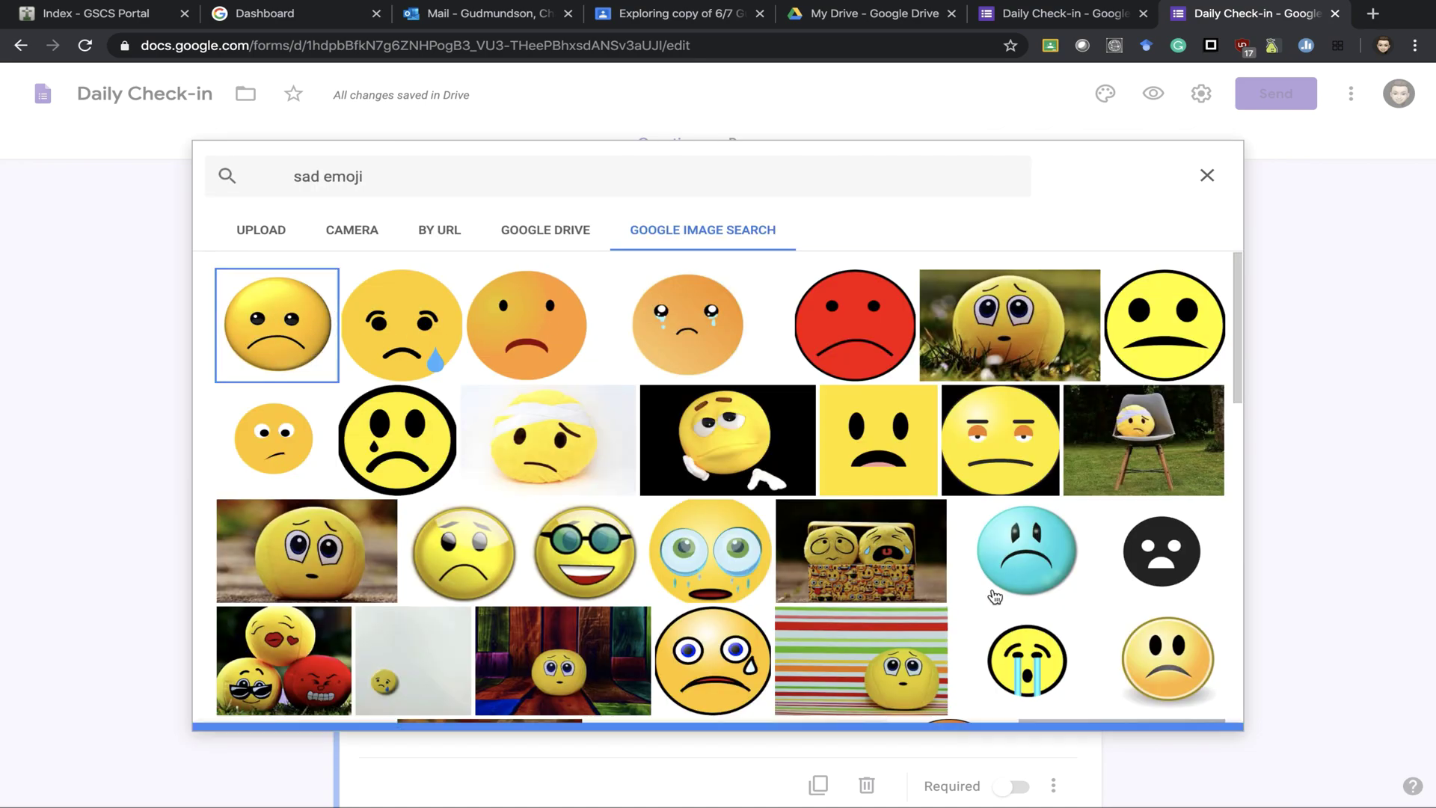
click(1189, 704)
scroll(726, 712, down, 1)
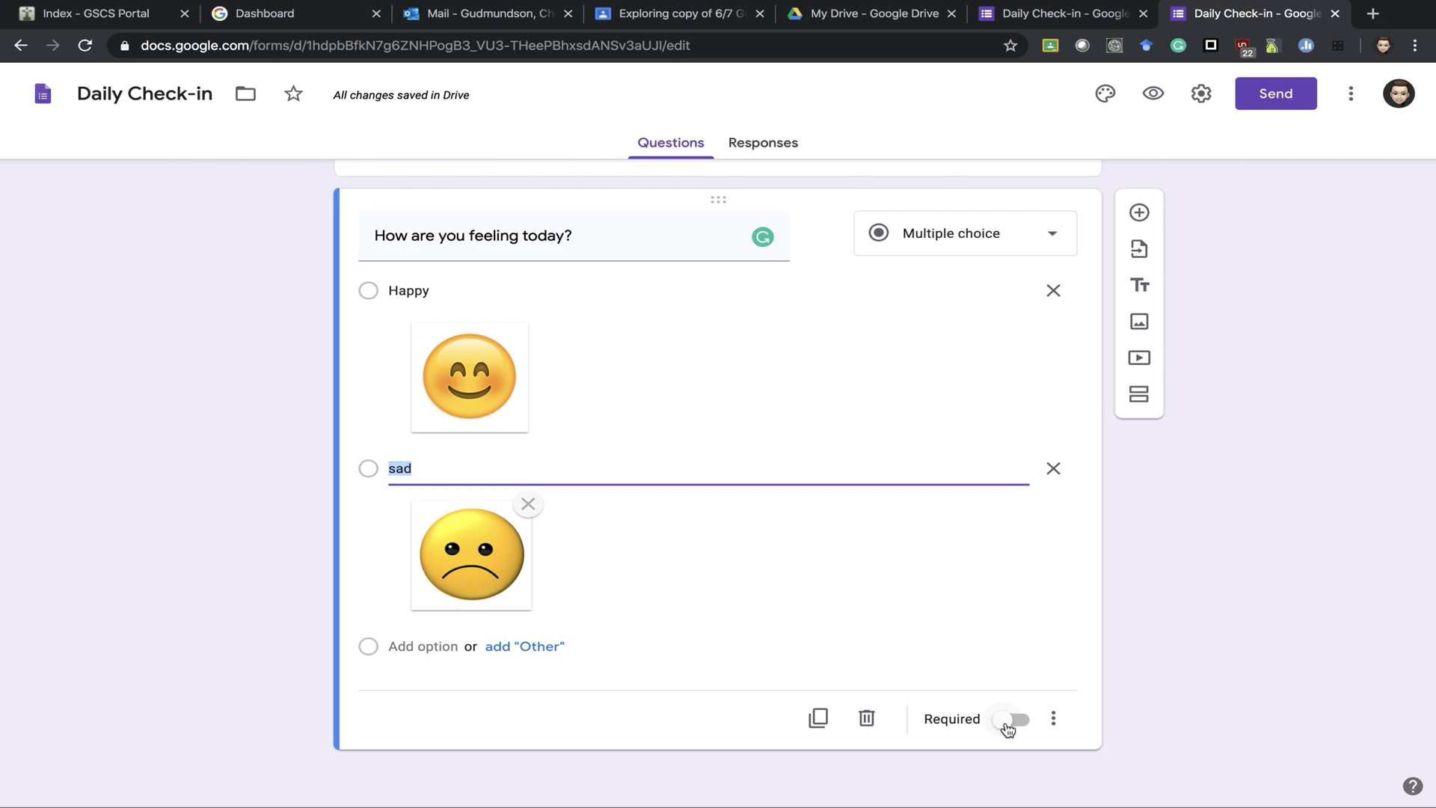
Step: Add a new question 'Were you able to locate your assignment today?'
click(1146, 215)
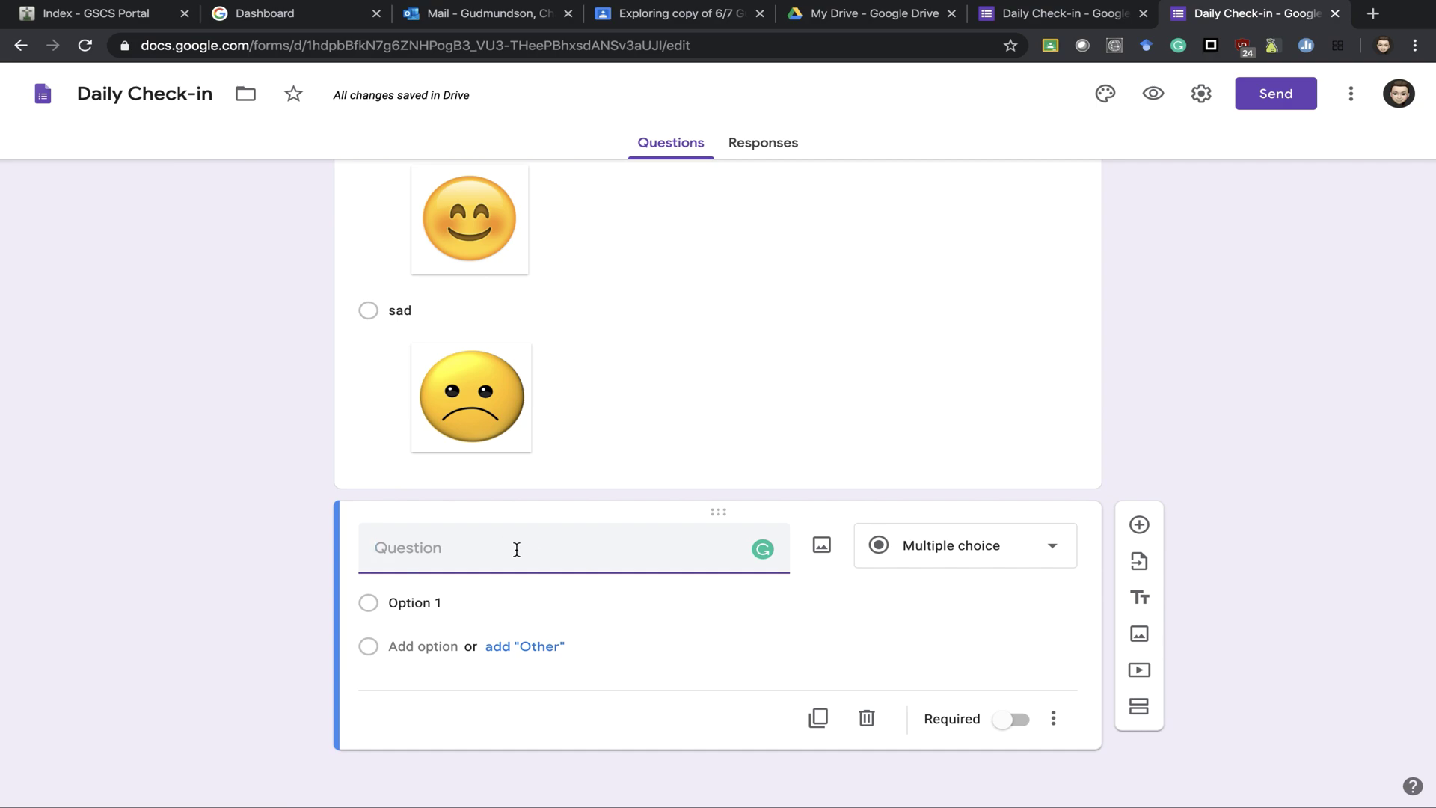
text(Were you able to lo)
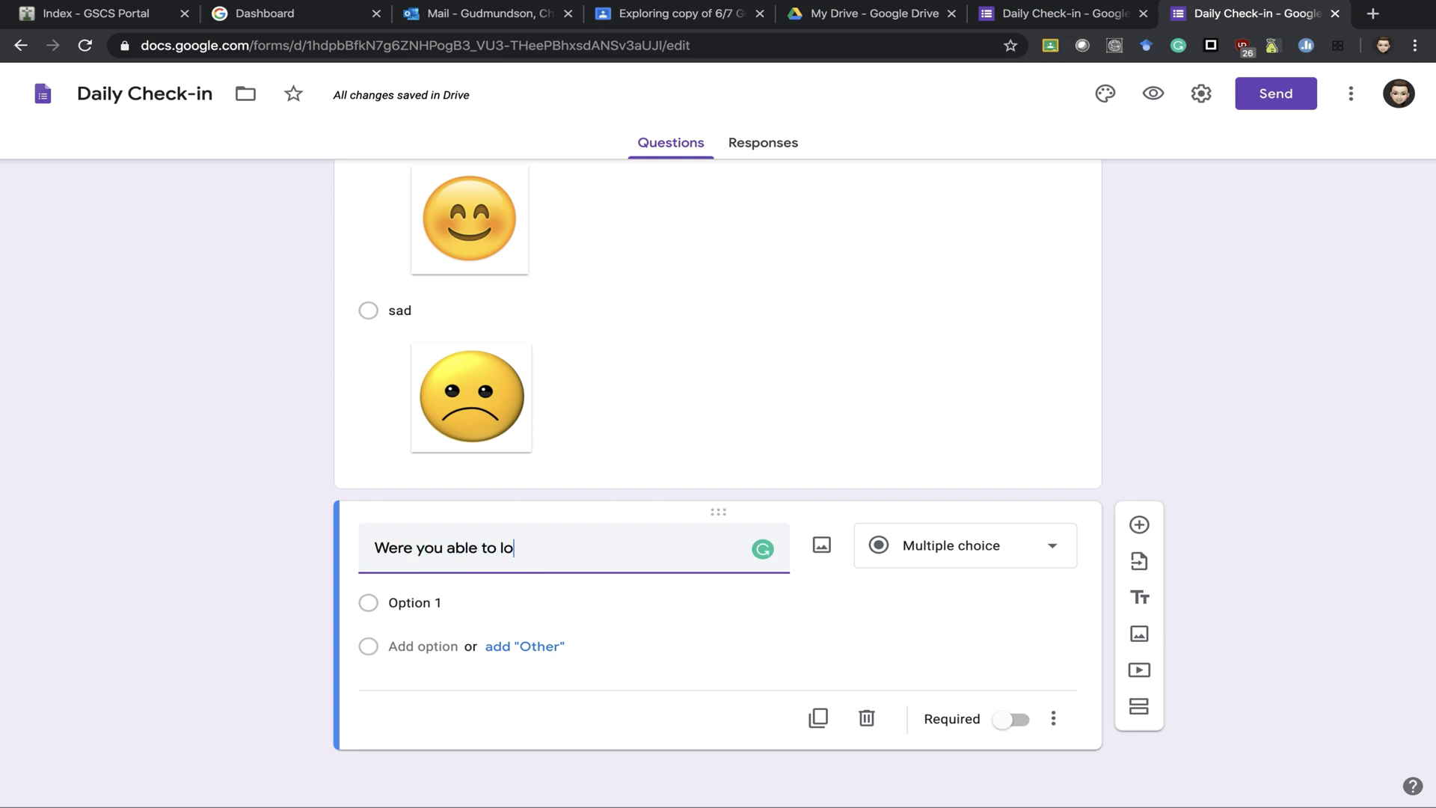
text(cate you)
key(BackSpace)
text(r)
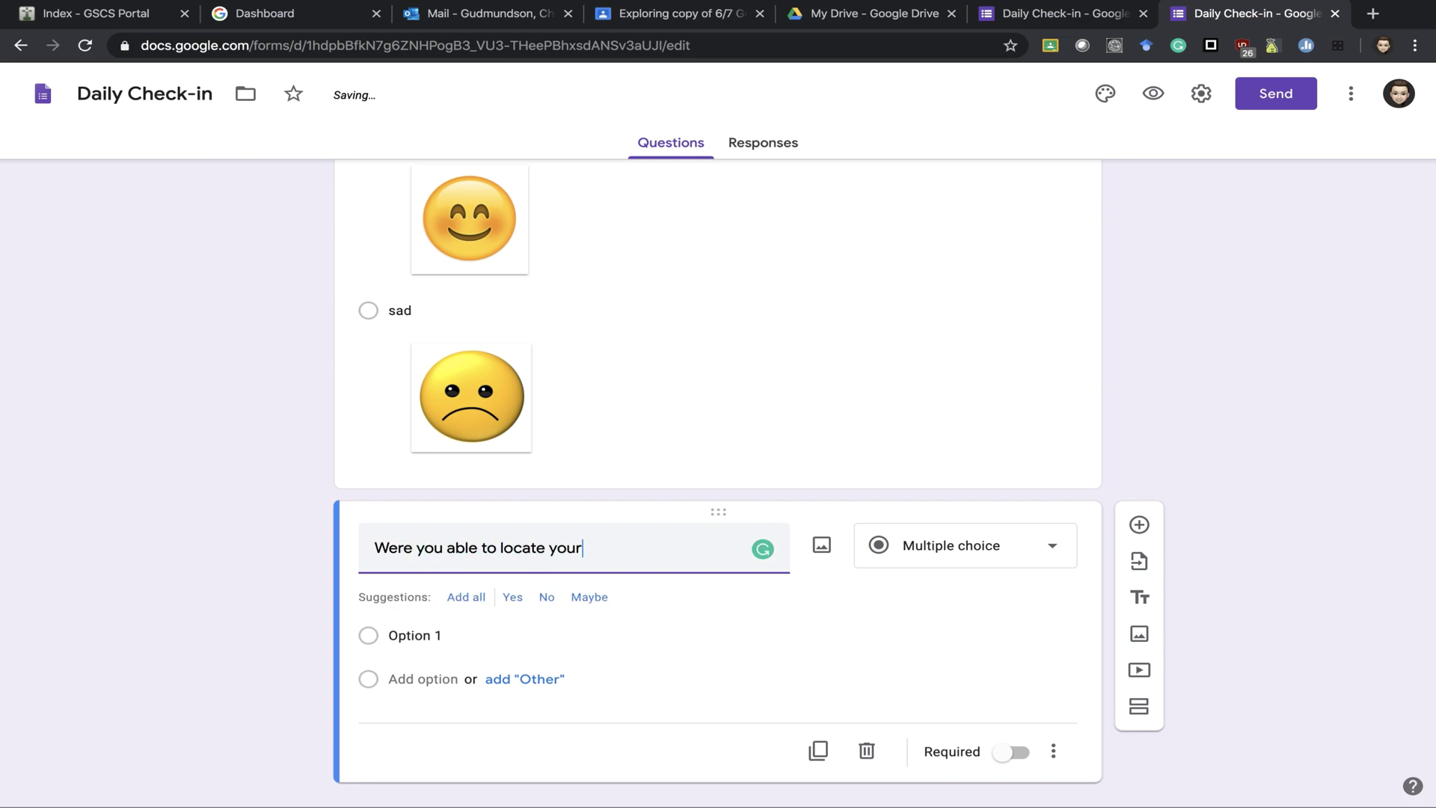
text( assignment today?)
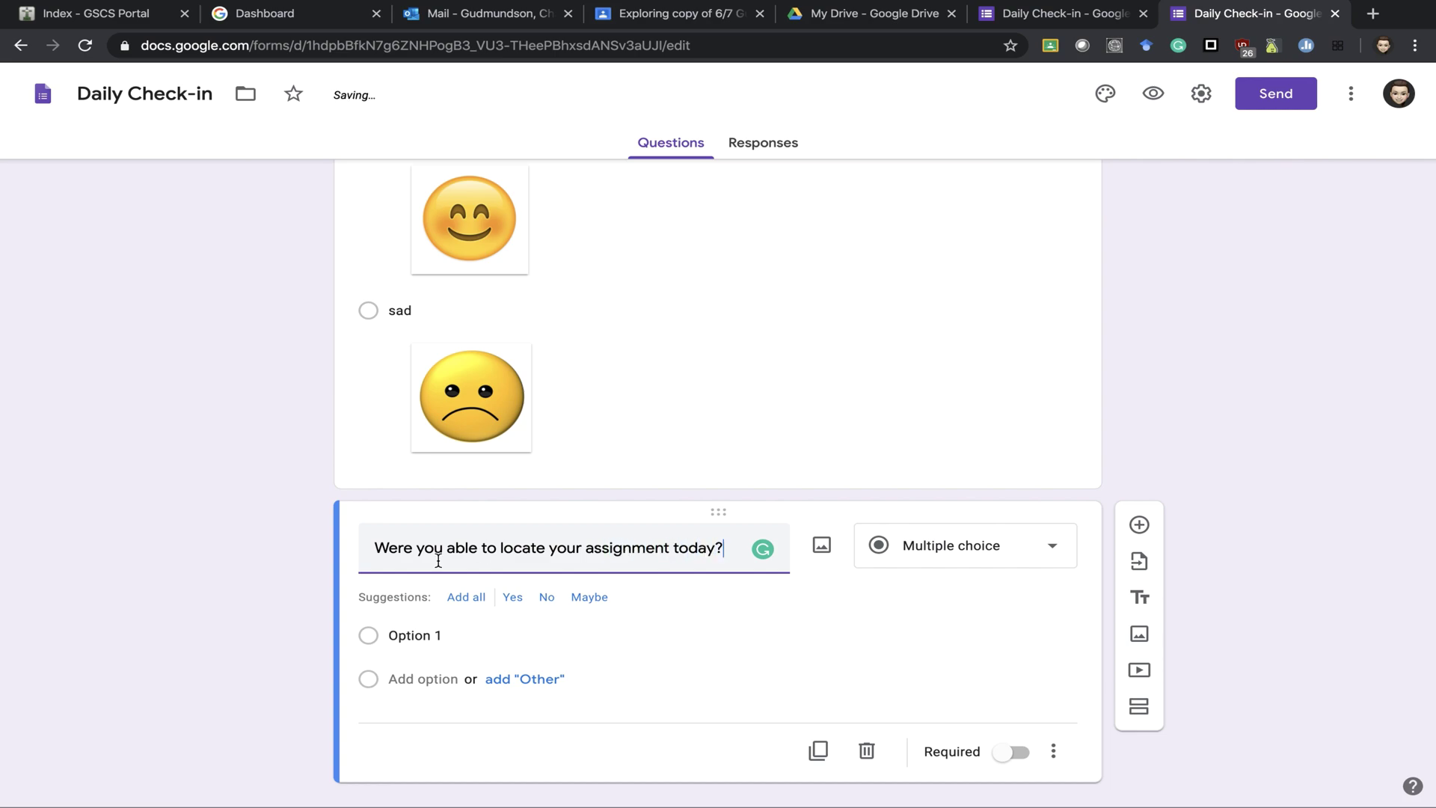
Step: Give it the answers Yes, No and 'I didn't know we had one?'
click(402, 634)
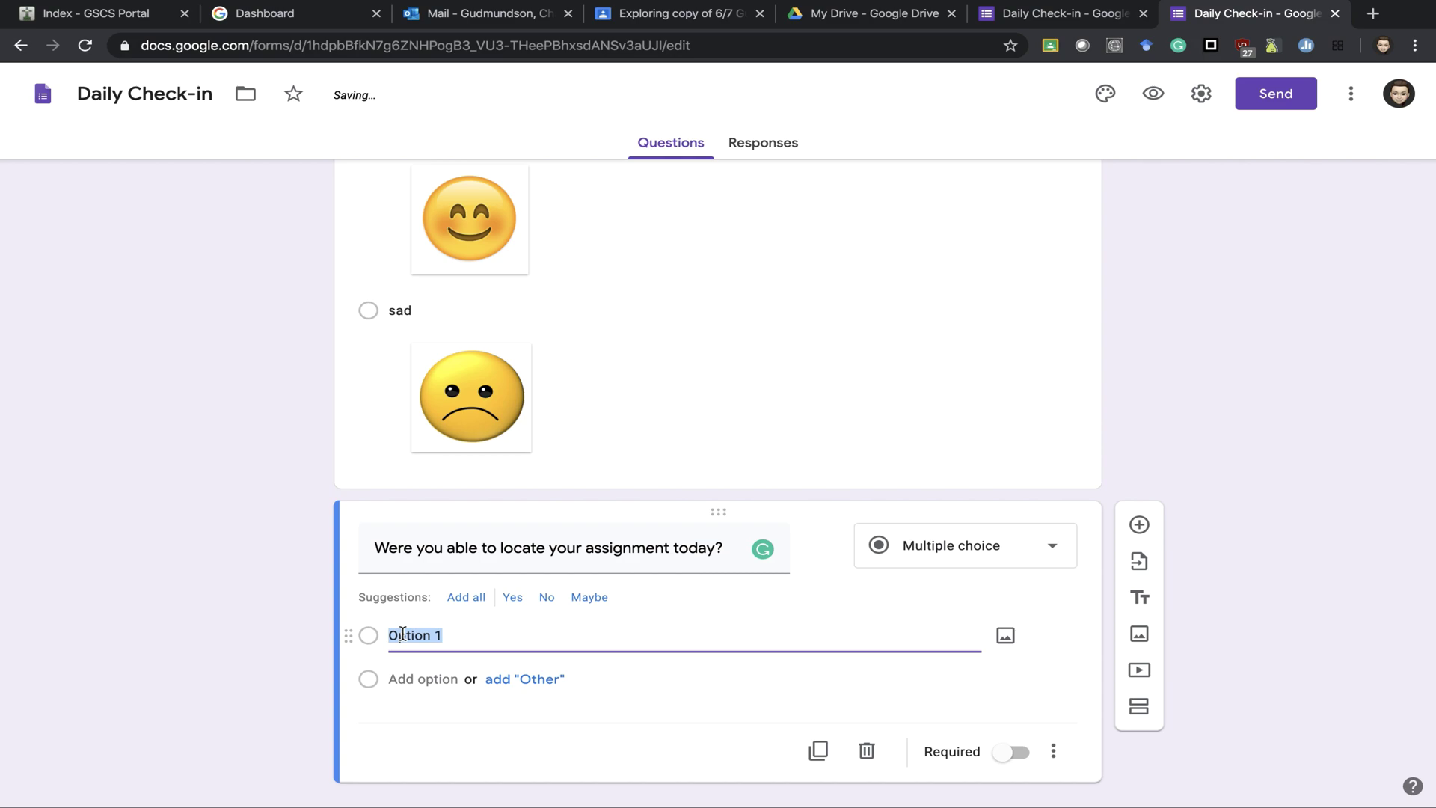
click(513, 598)
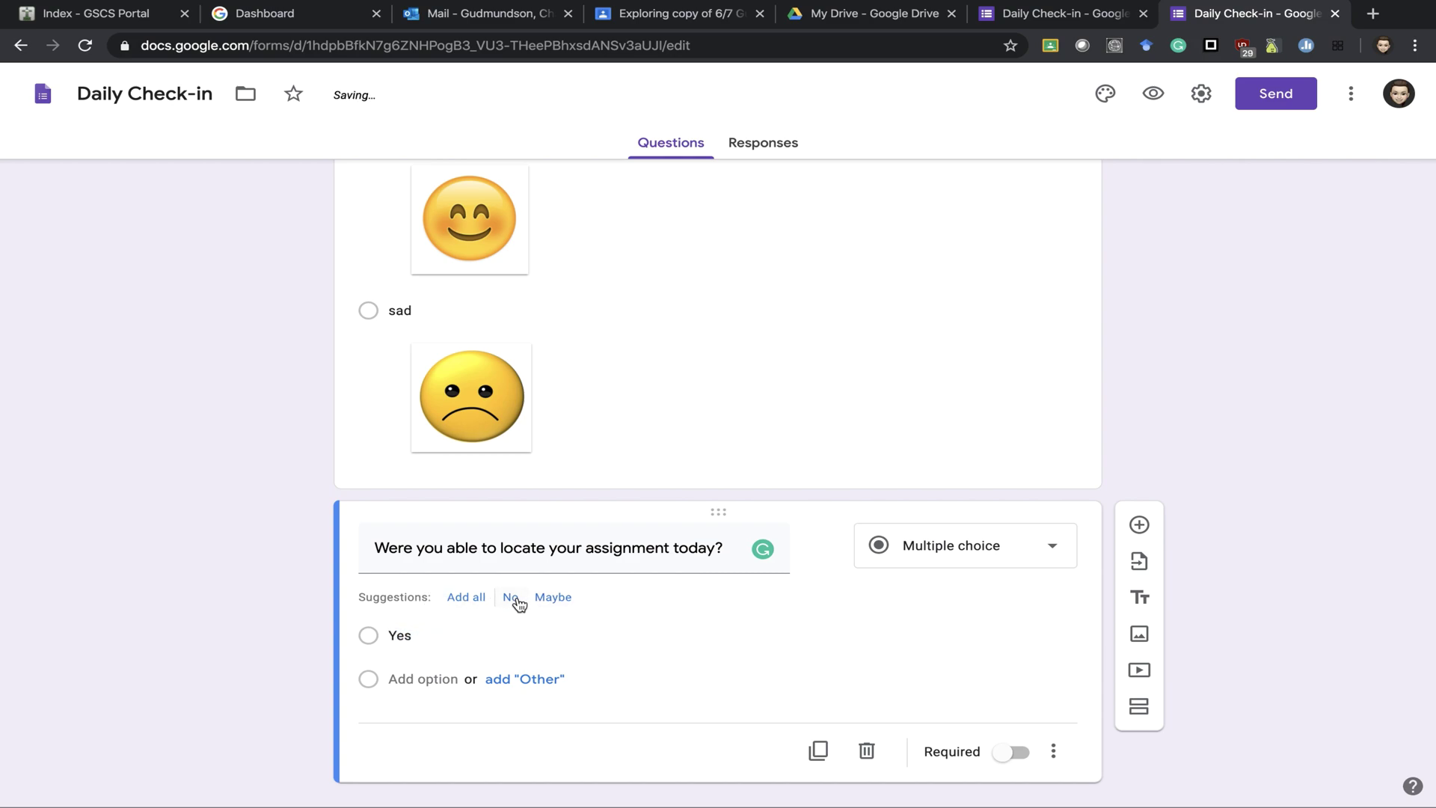
click(512, 598)
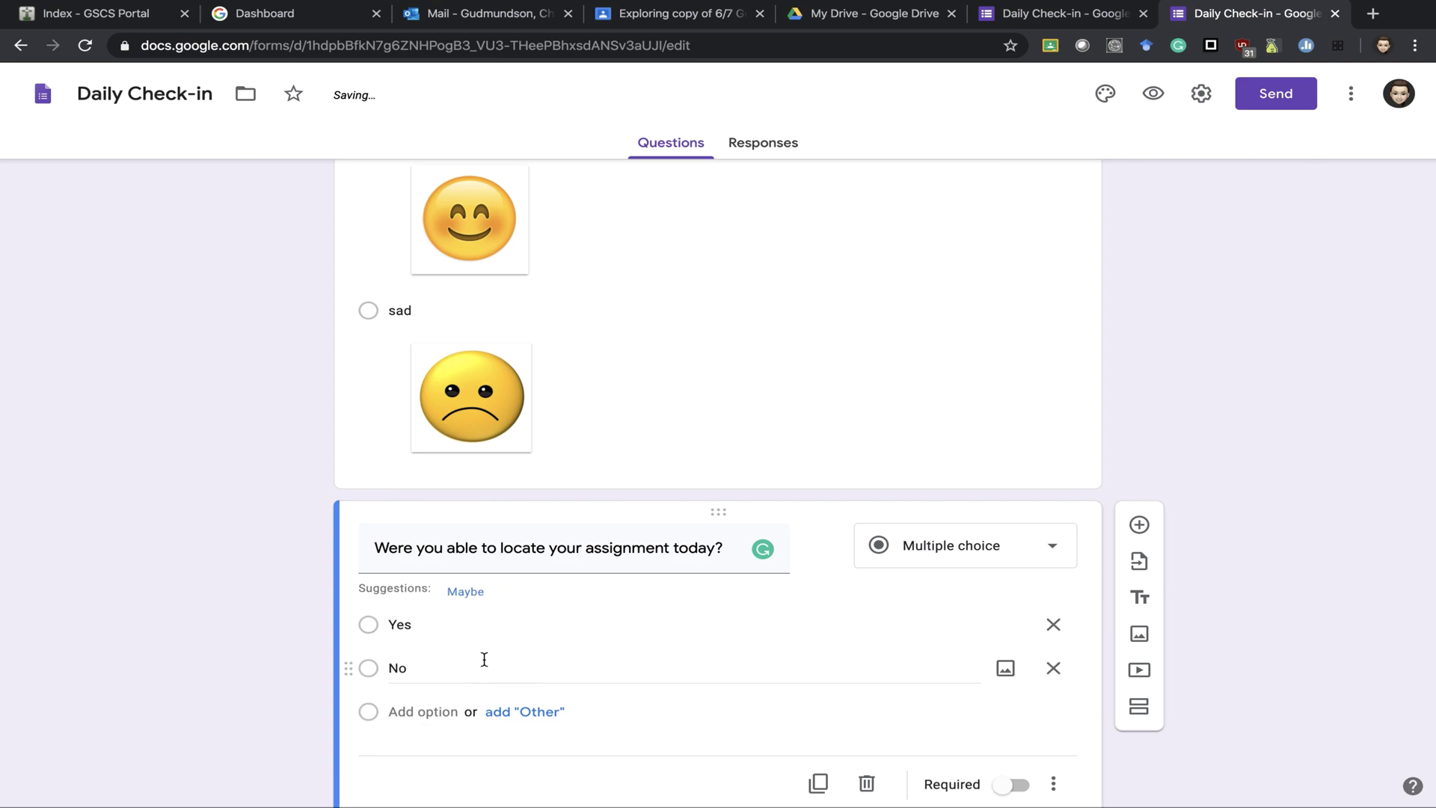
click(475, 598)
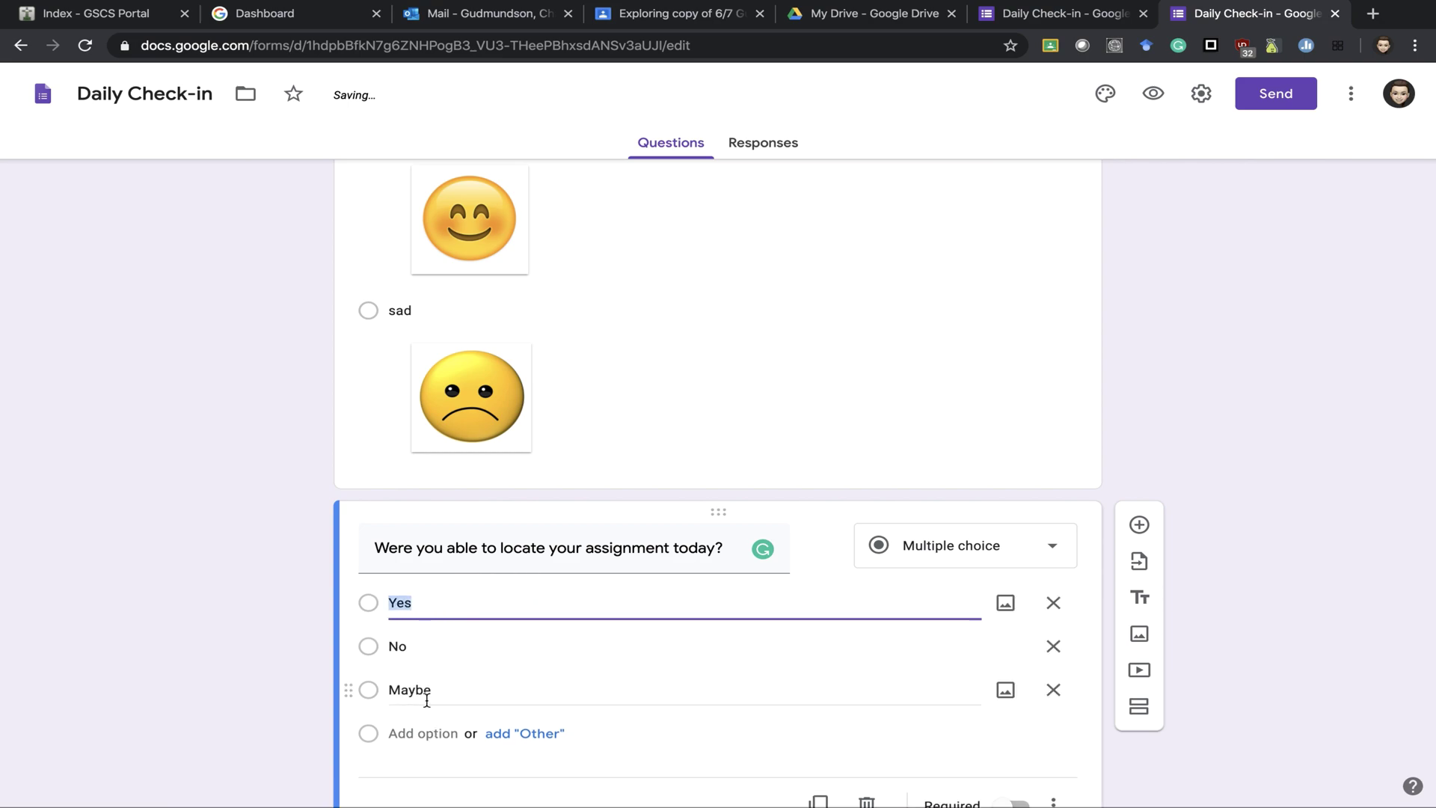
double_click(427, 692)
key(BackSpace)
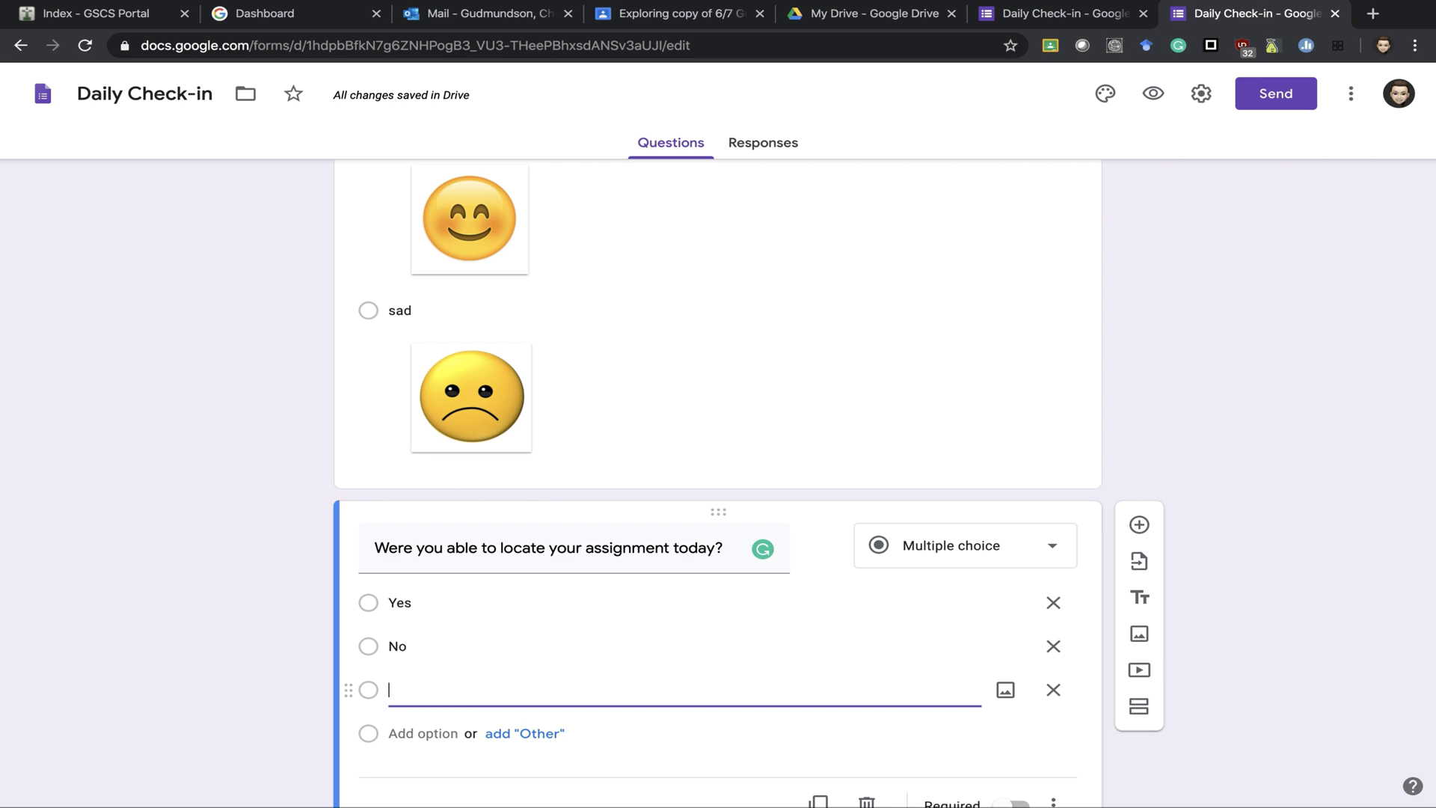
text(I didn't know we had one?)
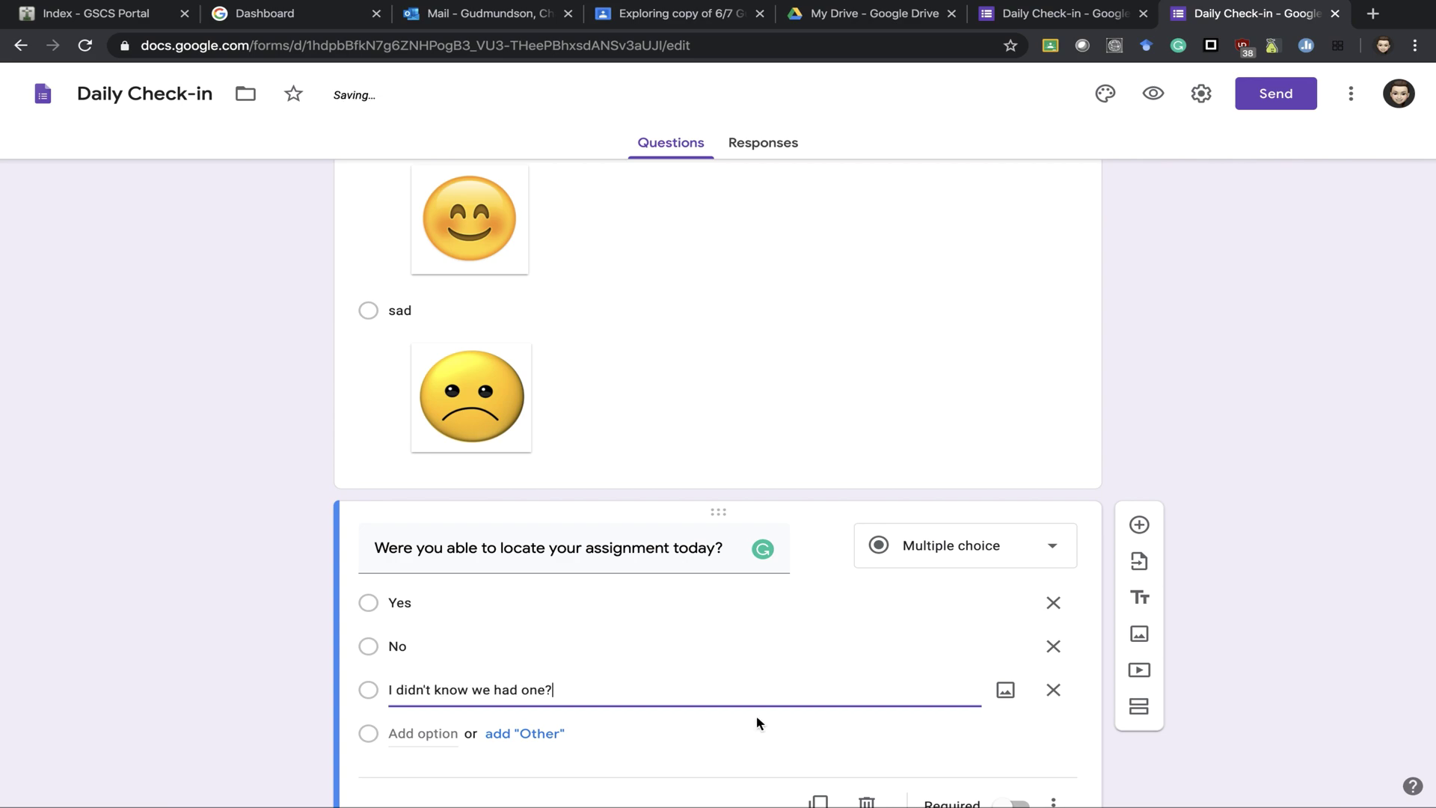
scroll(860, 718, down, 2)
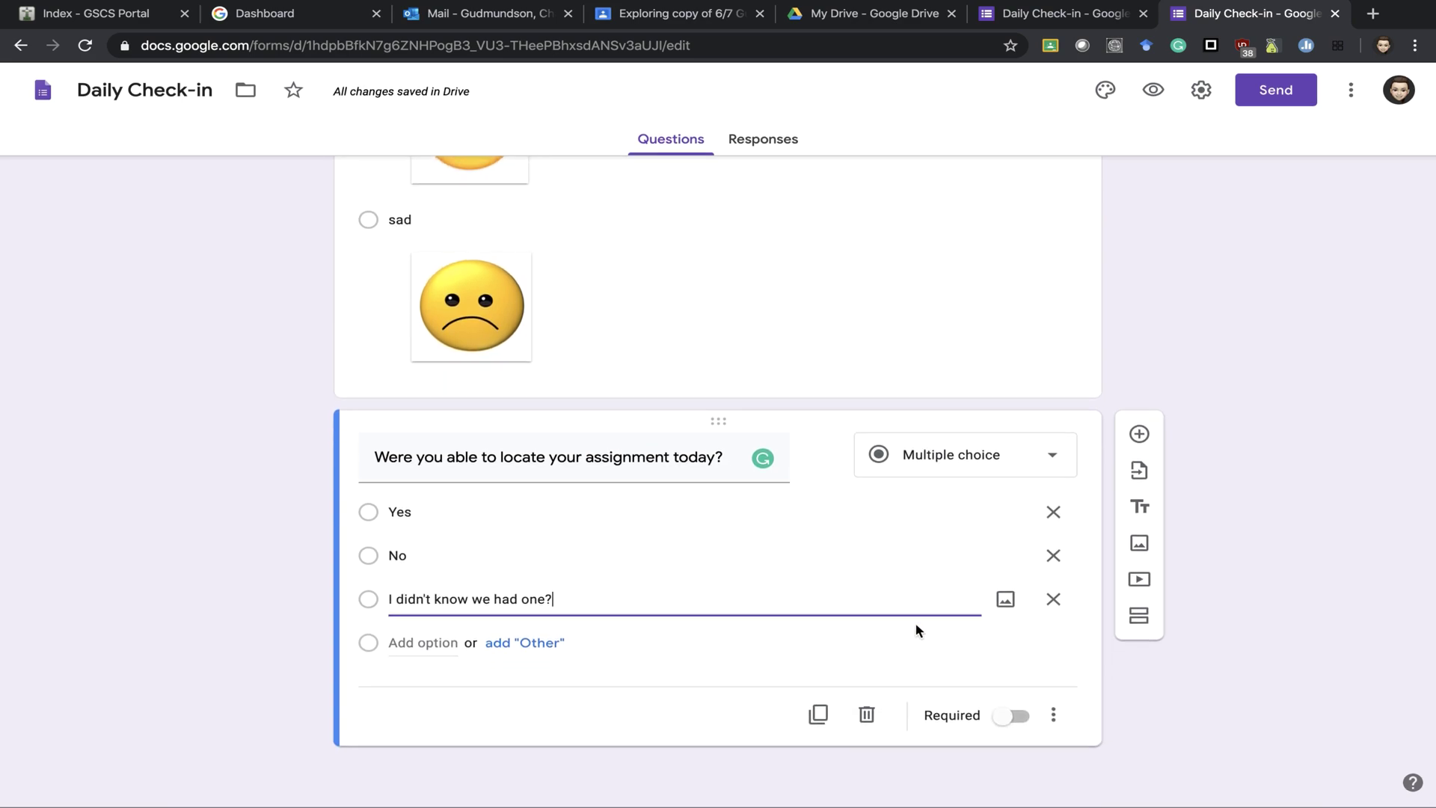
Step: Attach a blue thumbs-up image from a 'thumbs up' search to the Yes answer
click(1006, 516)
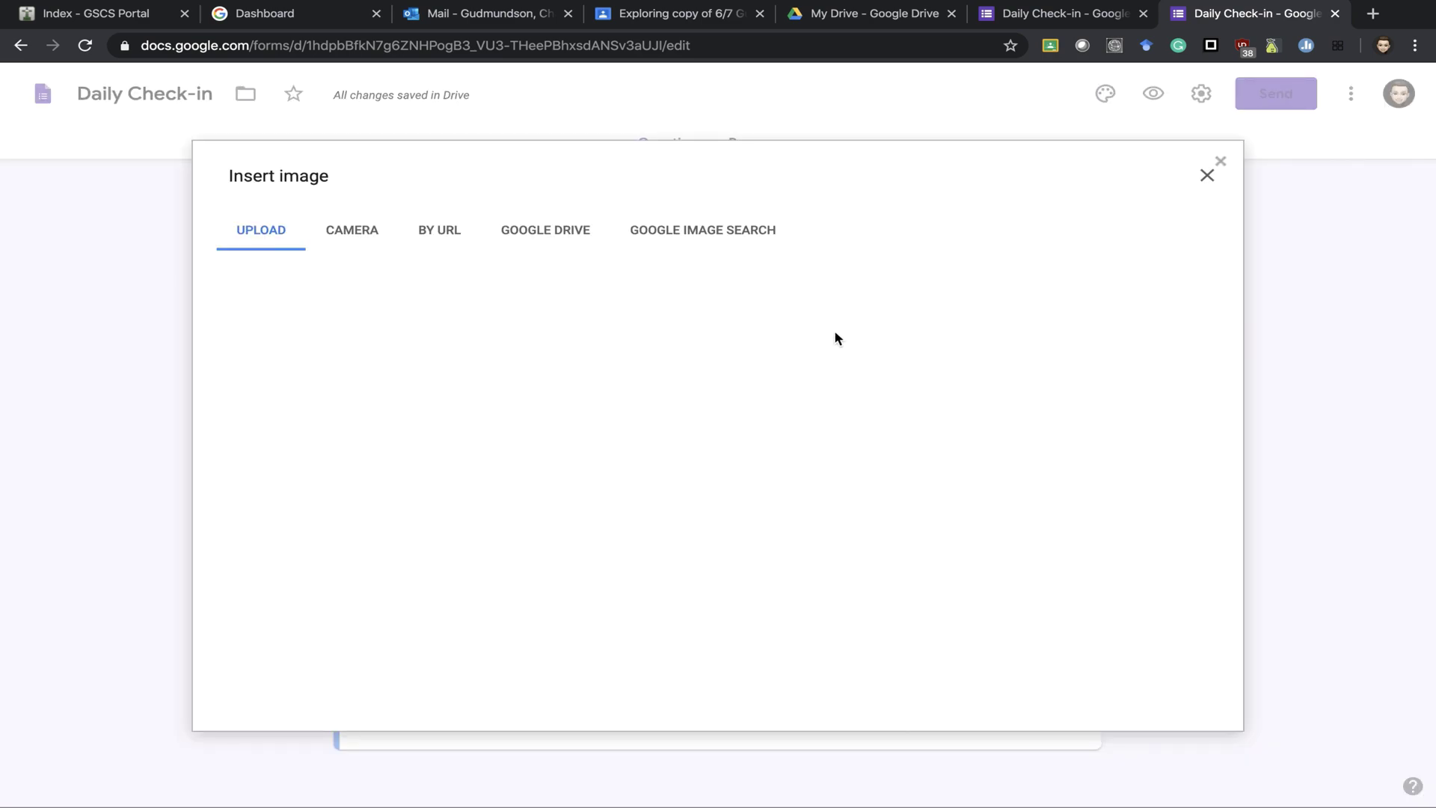
click(715, 223)
text(th)
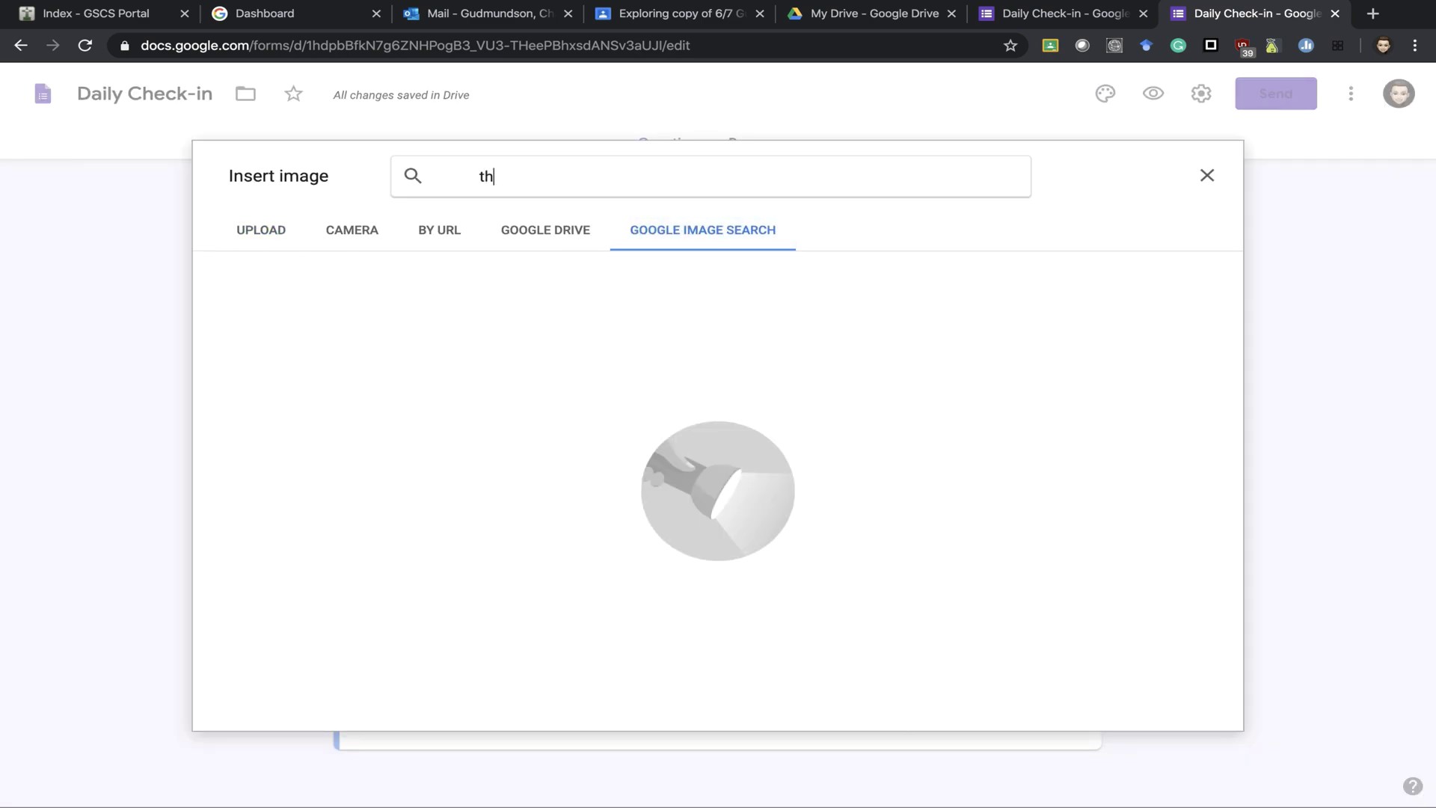
text(umbs up)
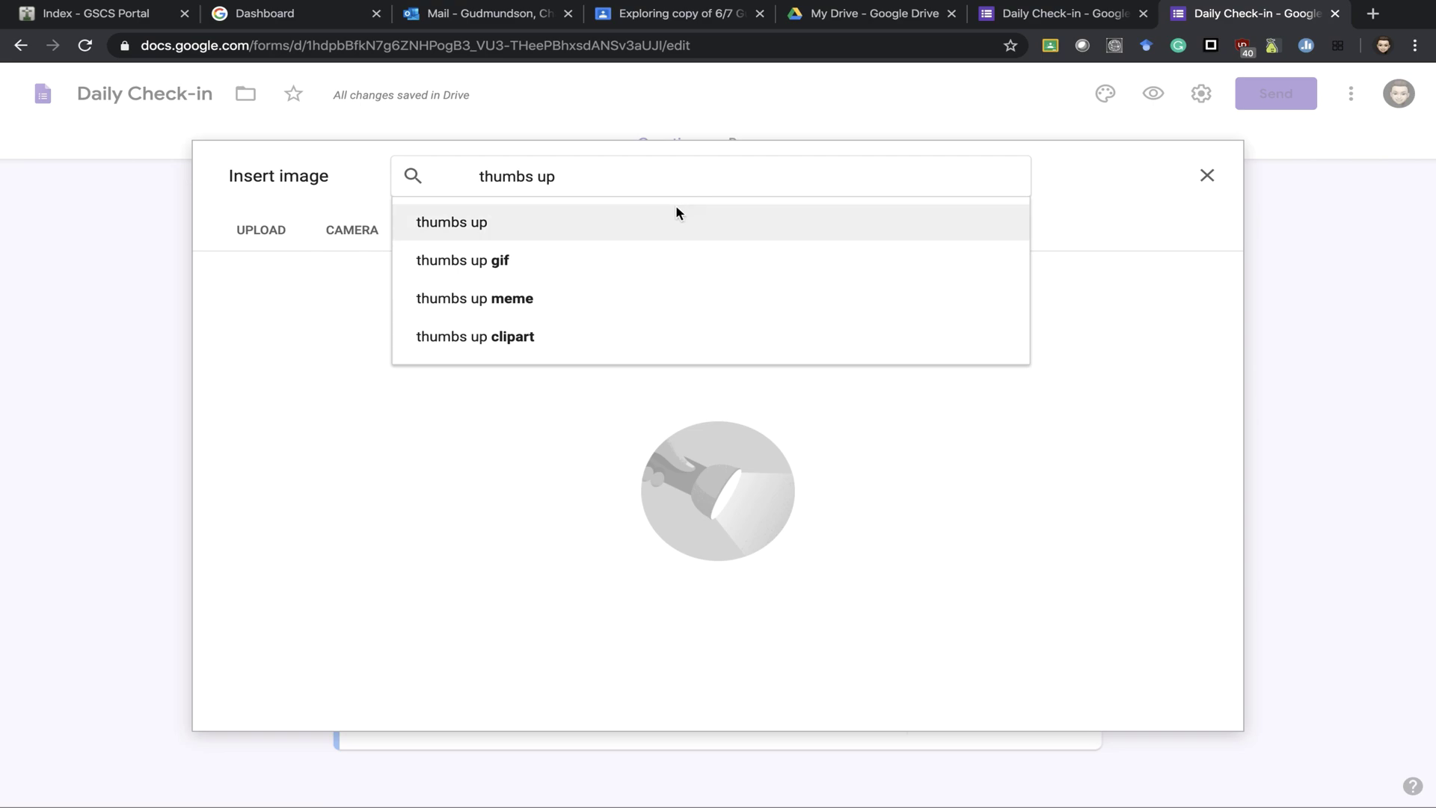
click(583, 226)
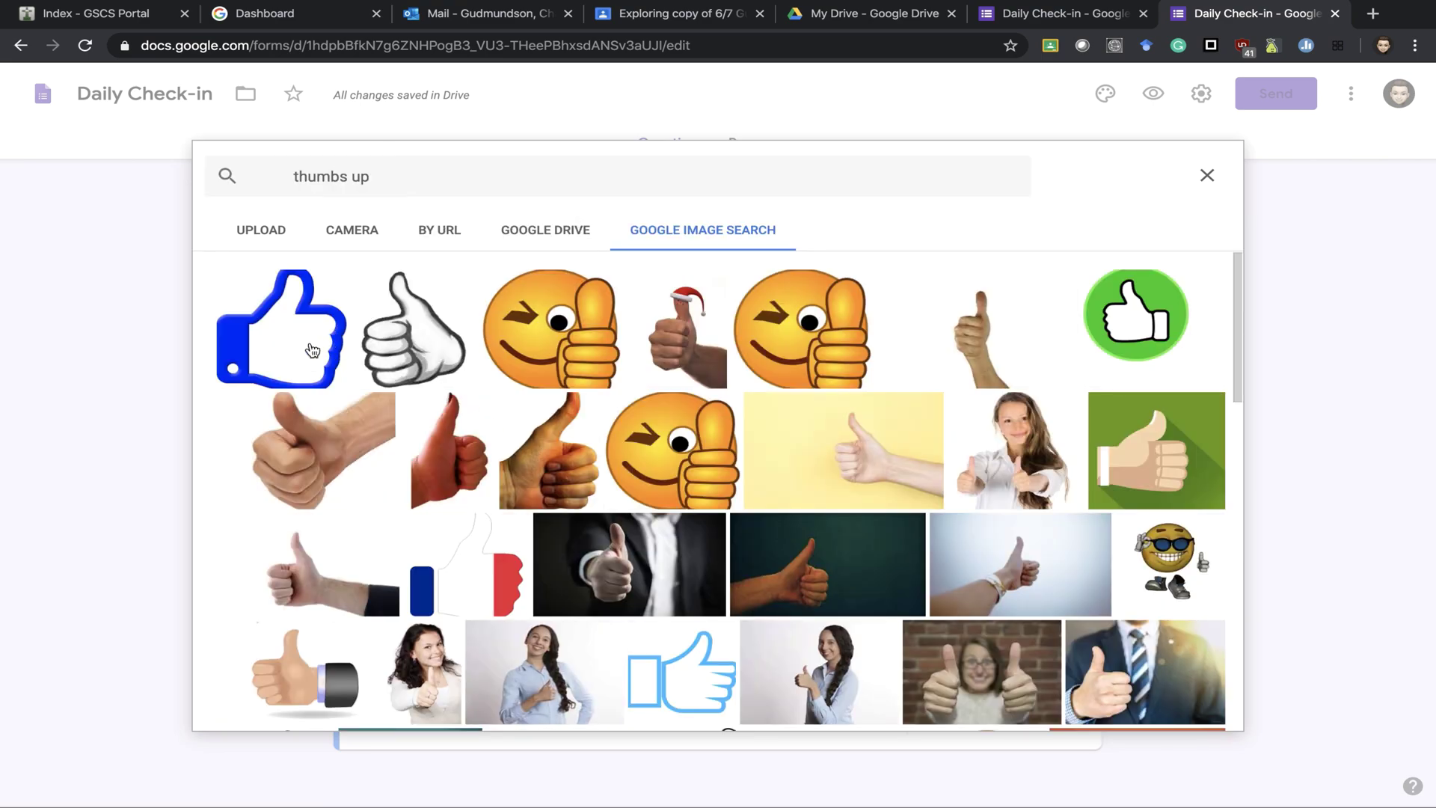
click(1216, 708)
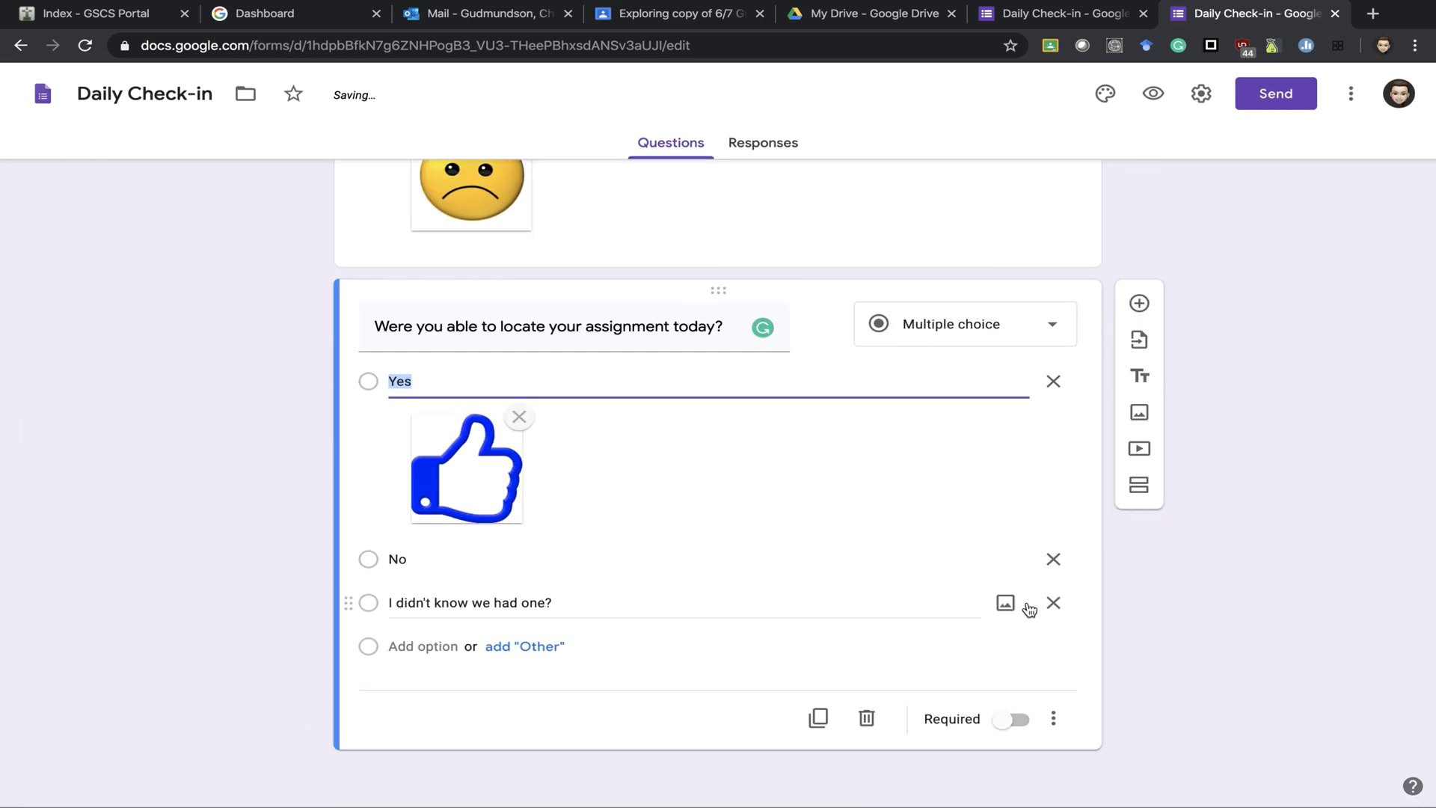
Step: Attach a thumbs-down image from a 'thumbs down' search to the No answer
click(1005, 559)
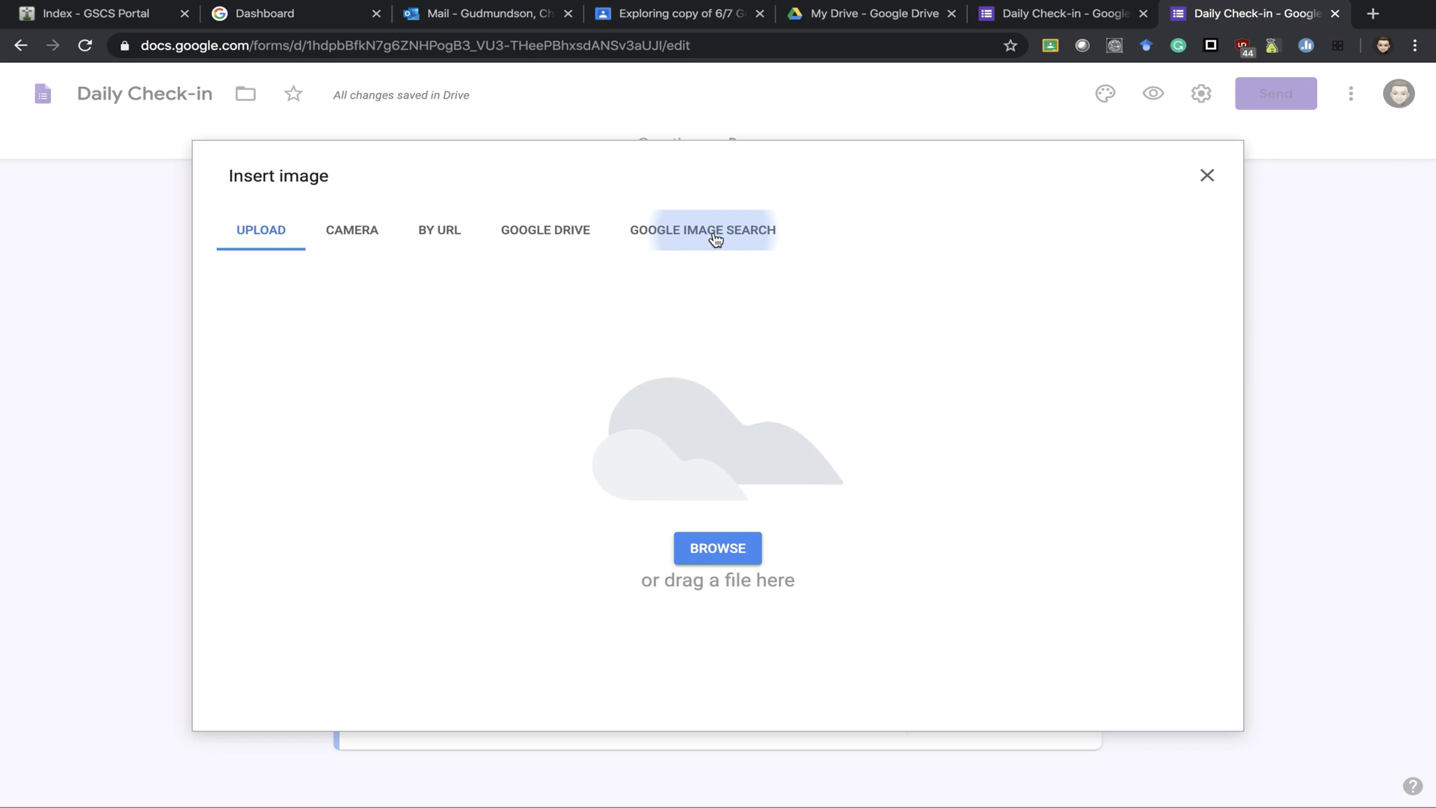
click(712, 238)
text(thum)
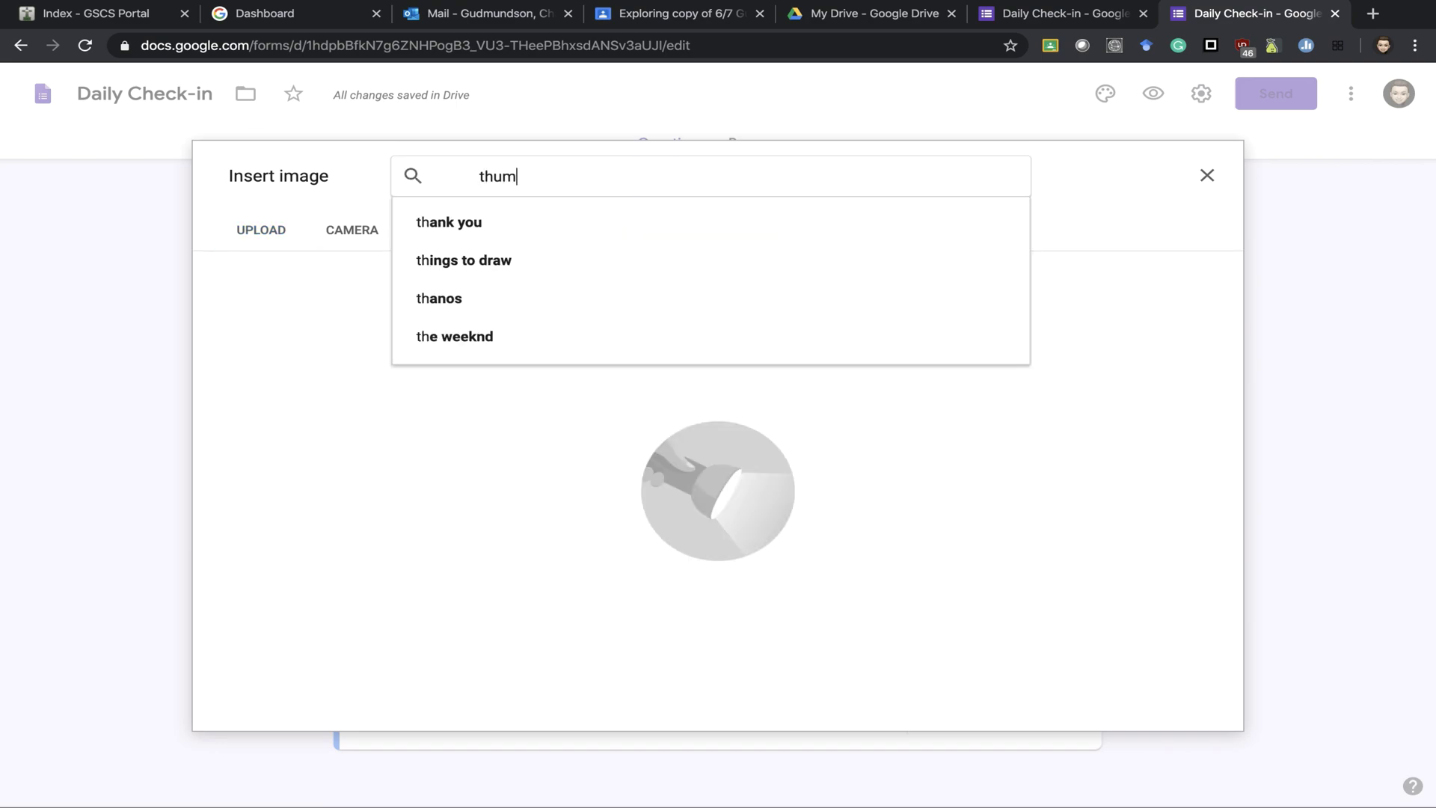
text(bs down)
click(580, 223)
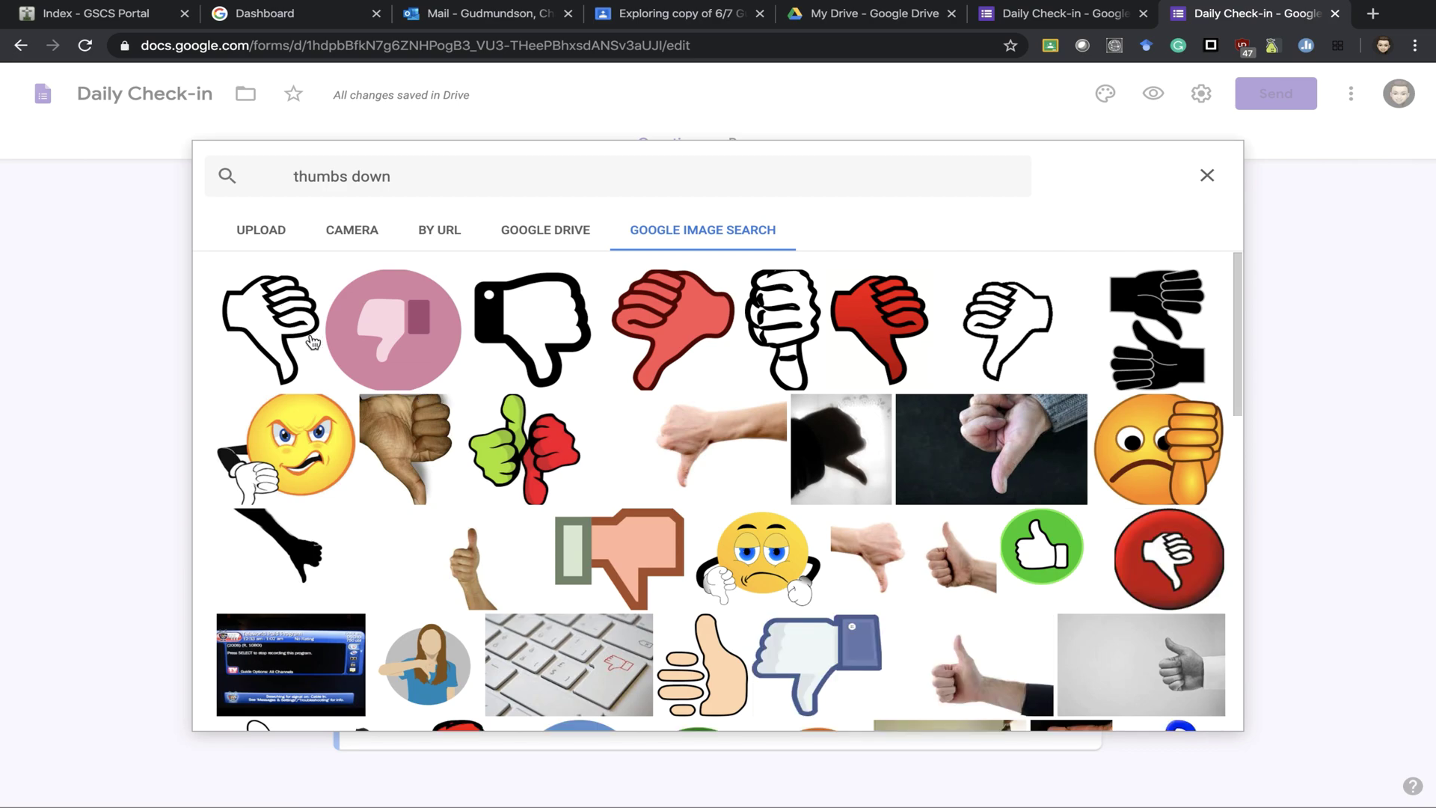
click(313, 342)
click(1173, 704)
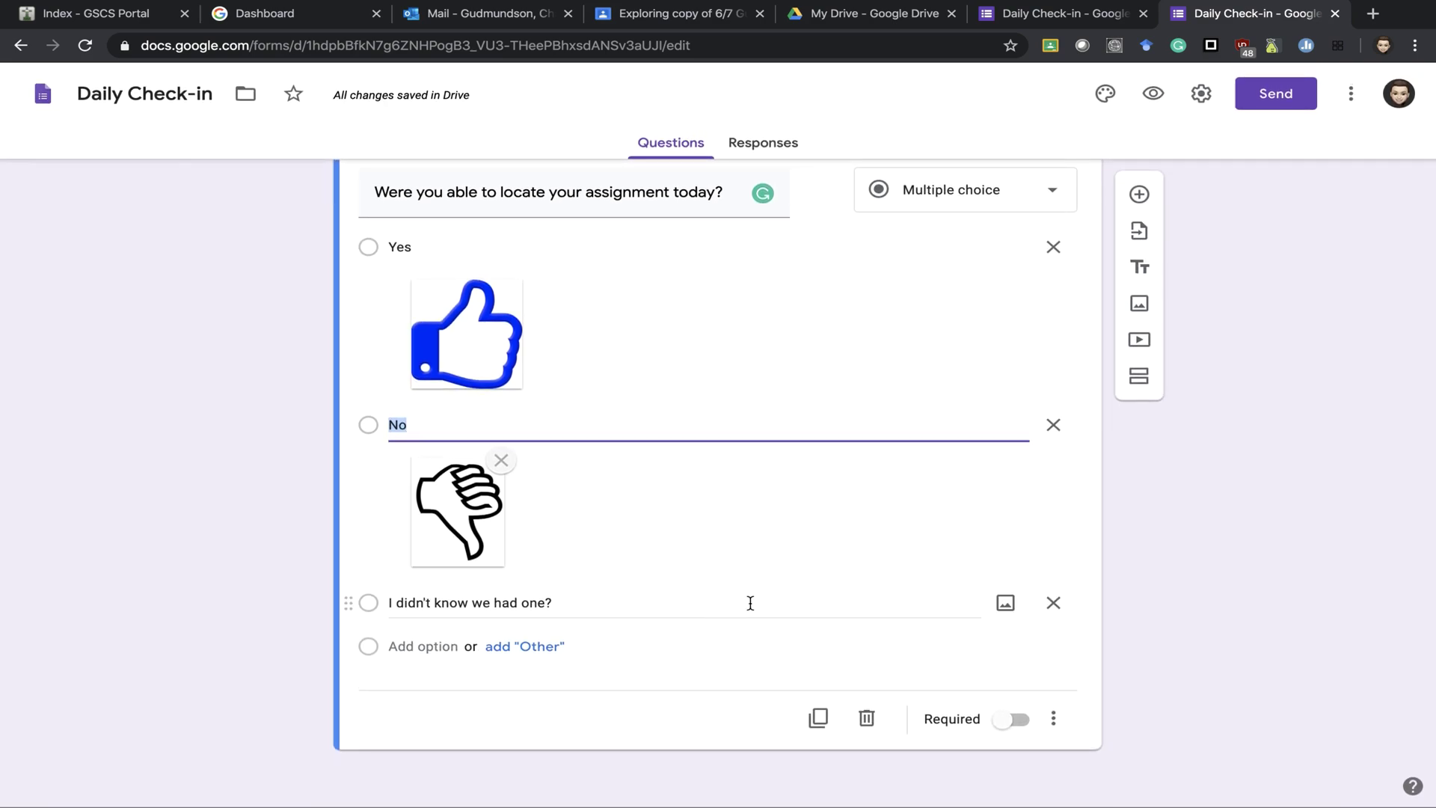
scroll(1157, 465, up, 2)
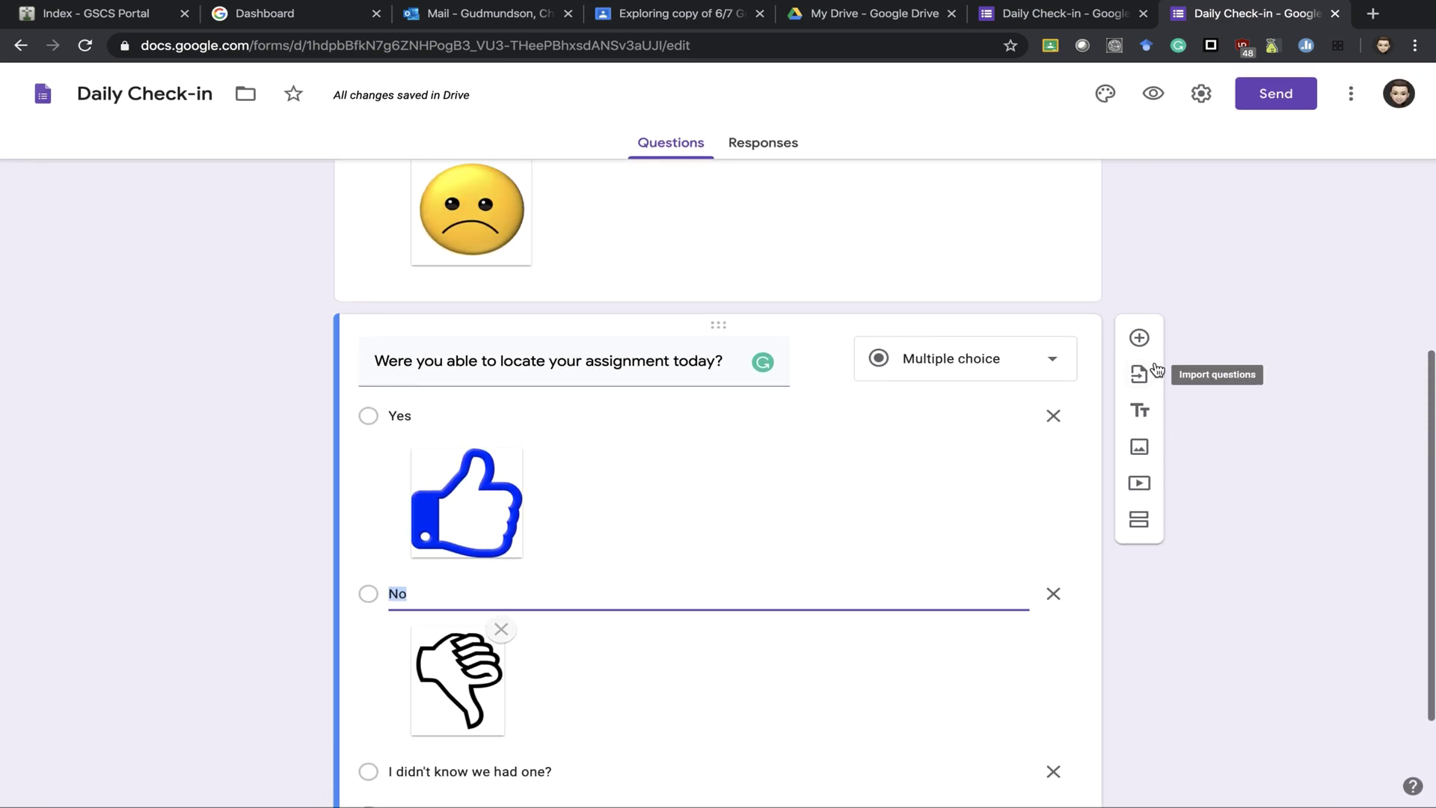
Step: Add required Short answer 'Did you have any trouble locating the assignment or getting started with it?'
click(1141, 340)
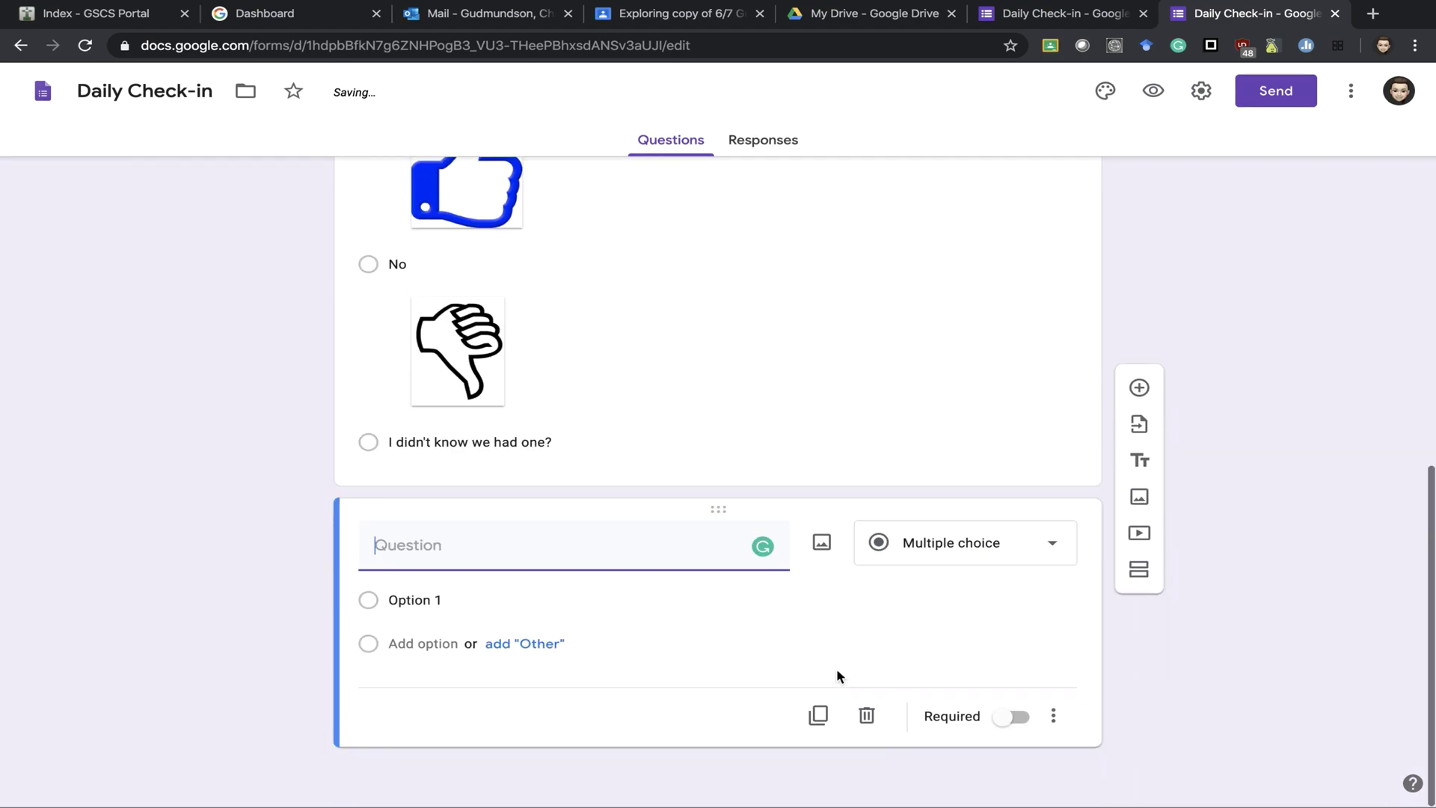
click(992, 553)
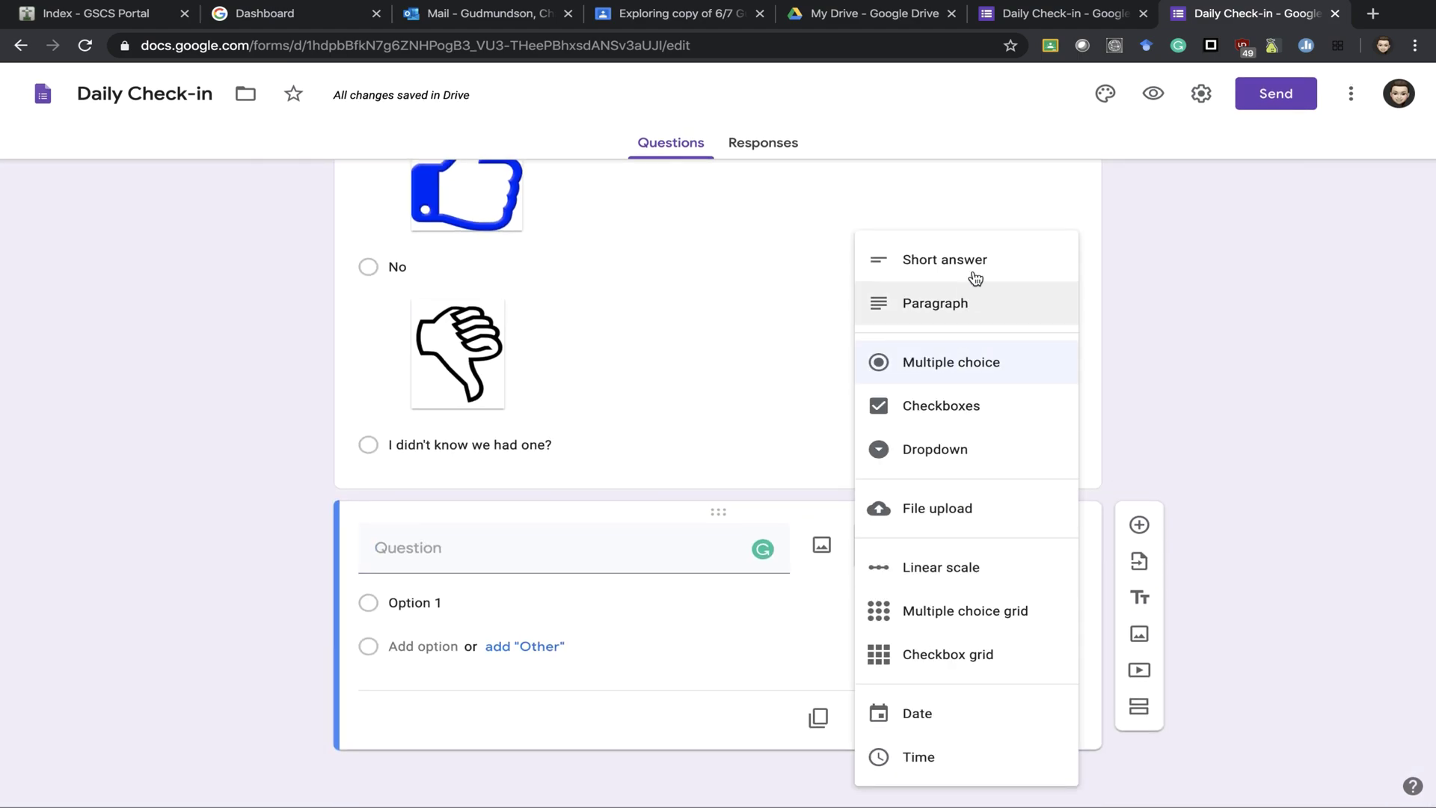
click(978, 262)
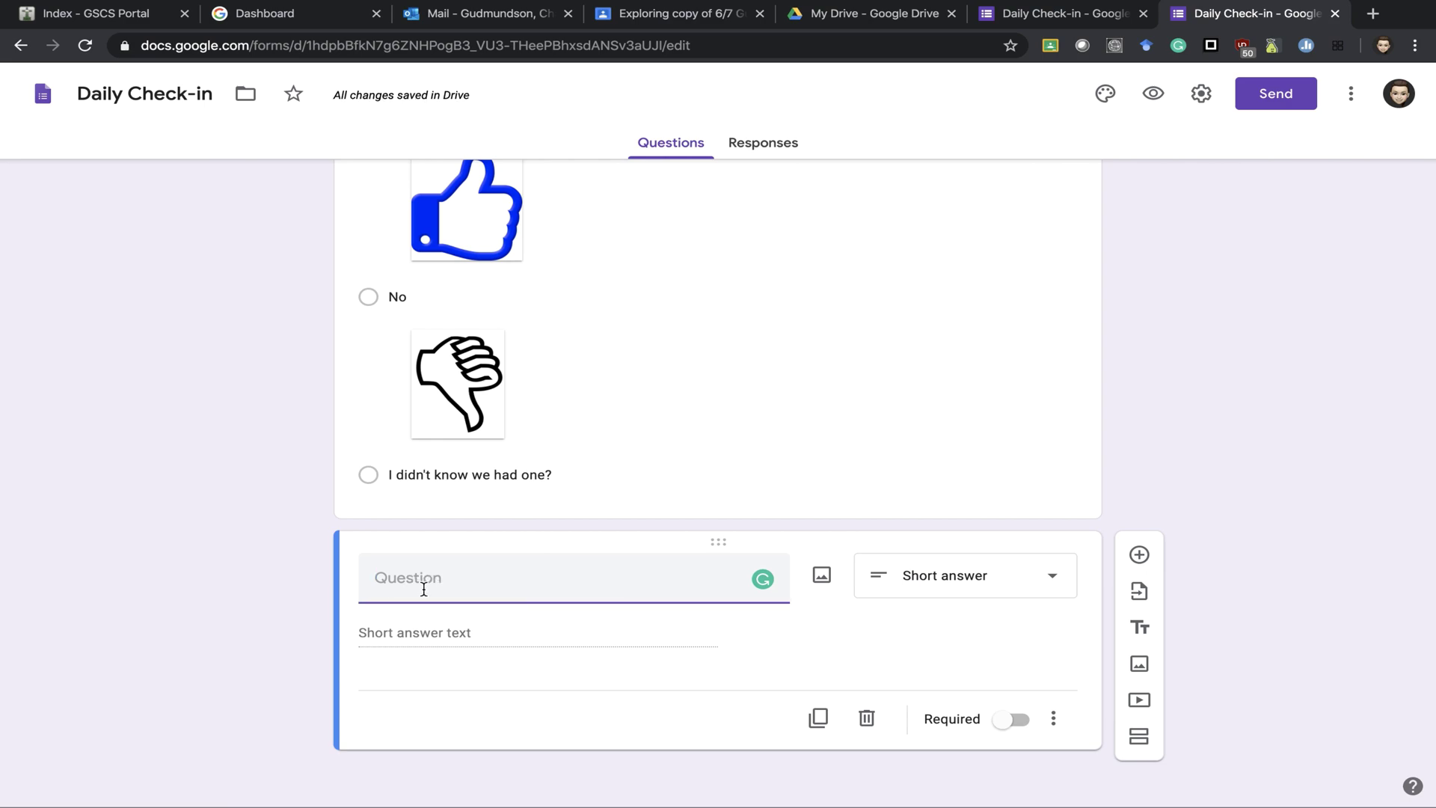
text(Did you have any trouble locating the assignment or getting started with it?)
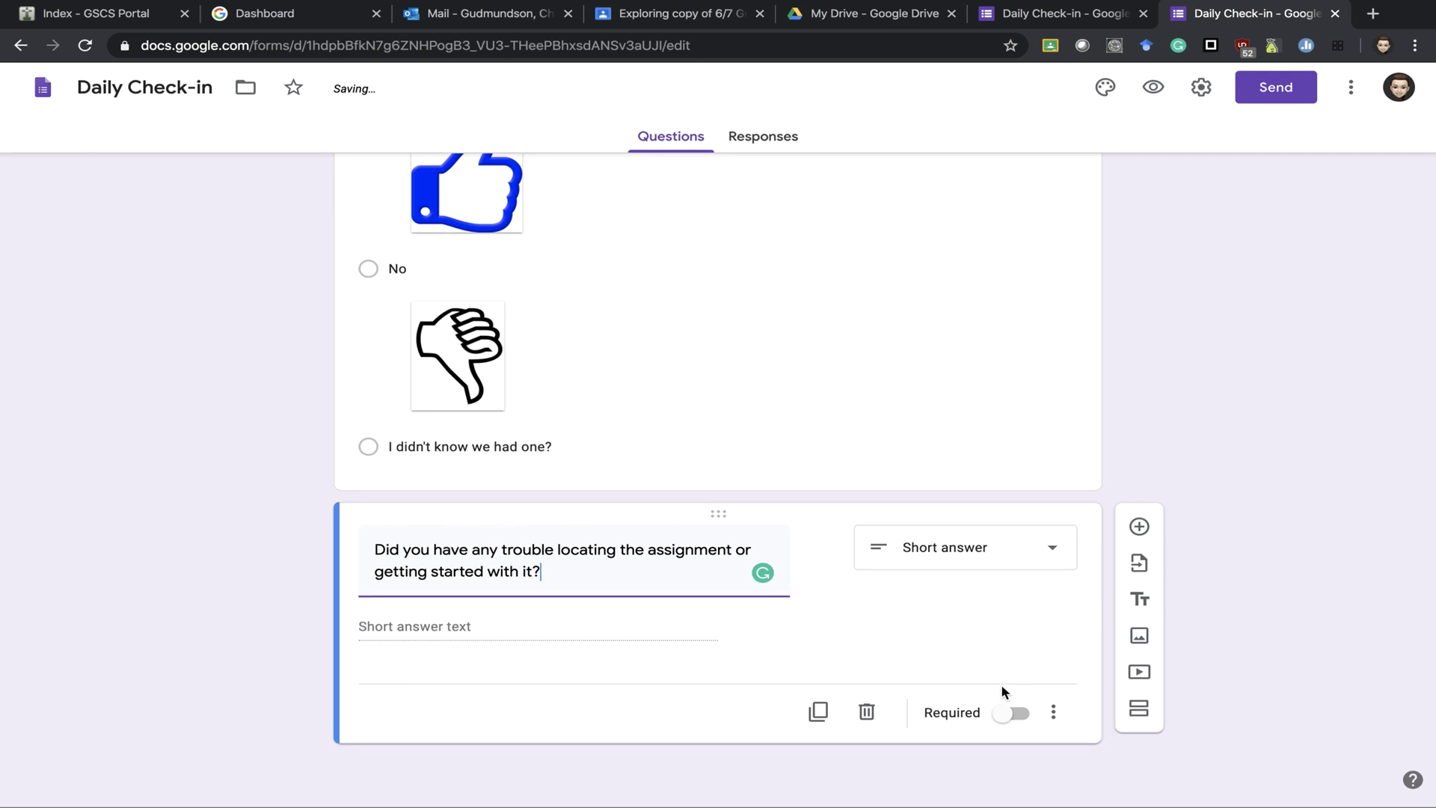
click(1014, 728)
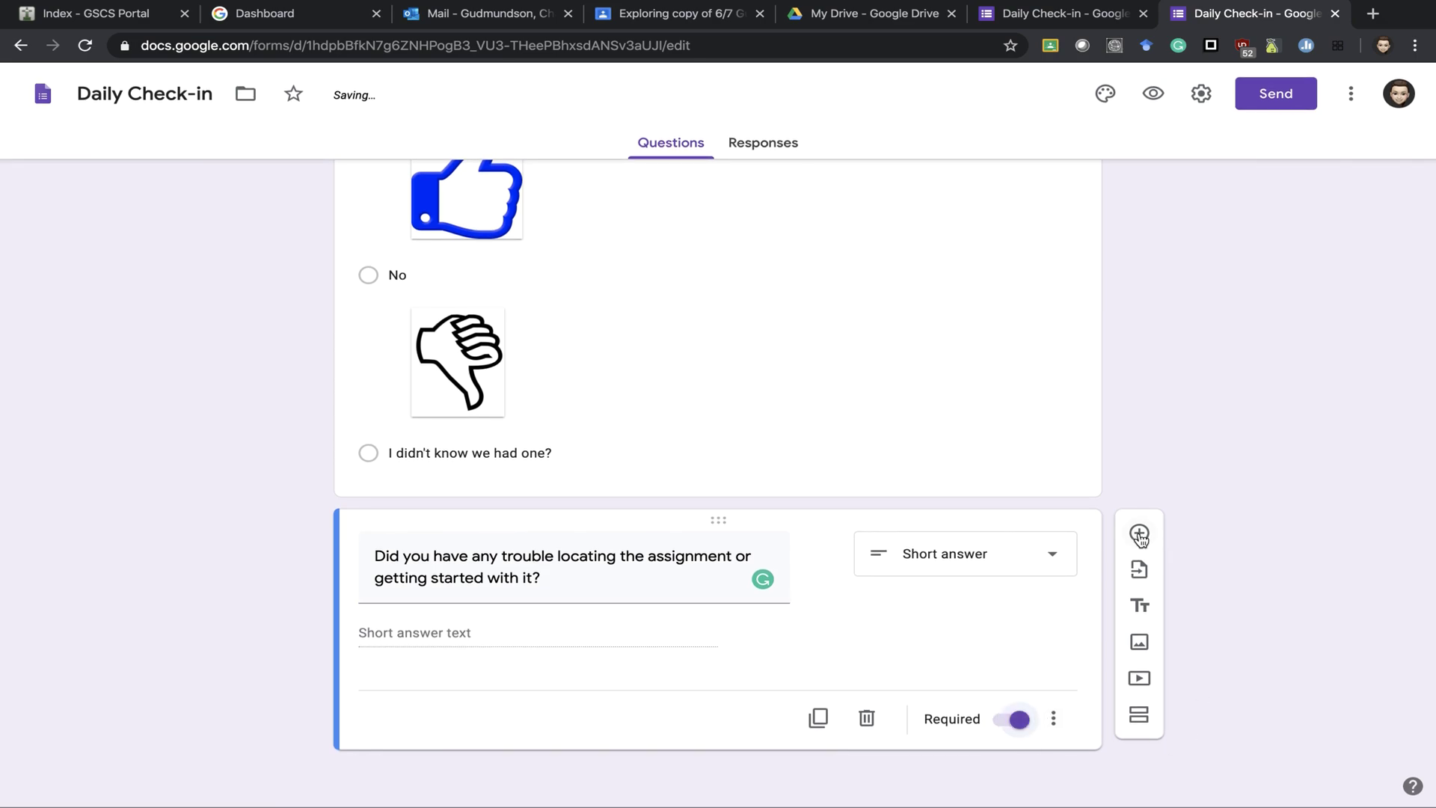
scroll(1149, 519, up, 8)
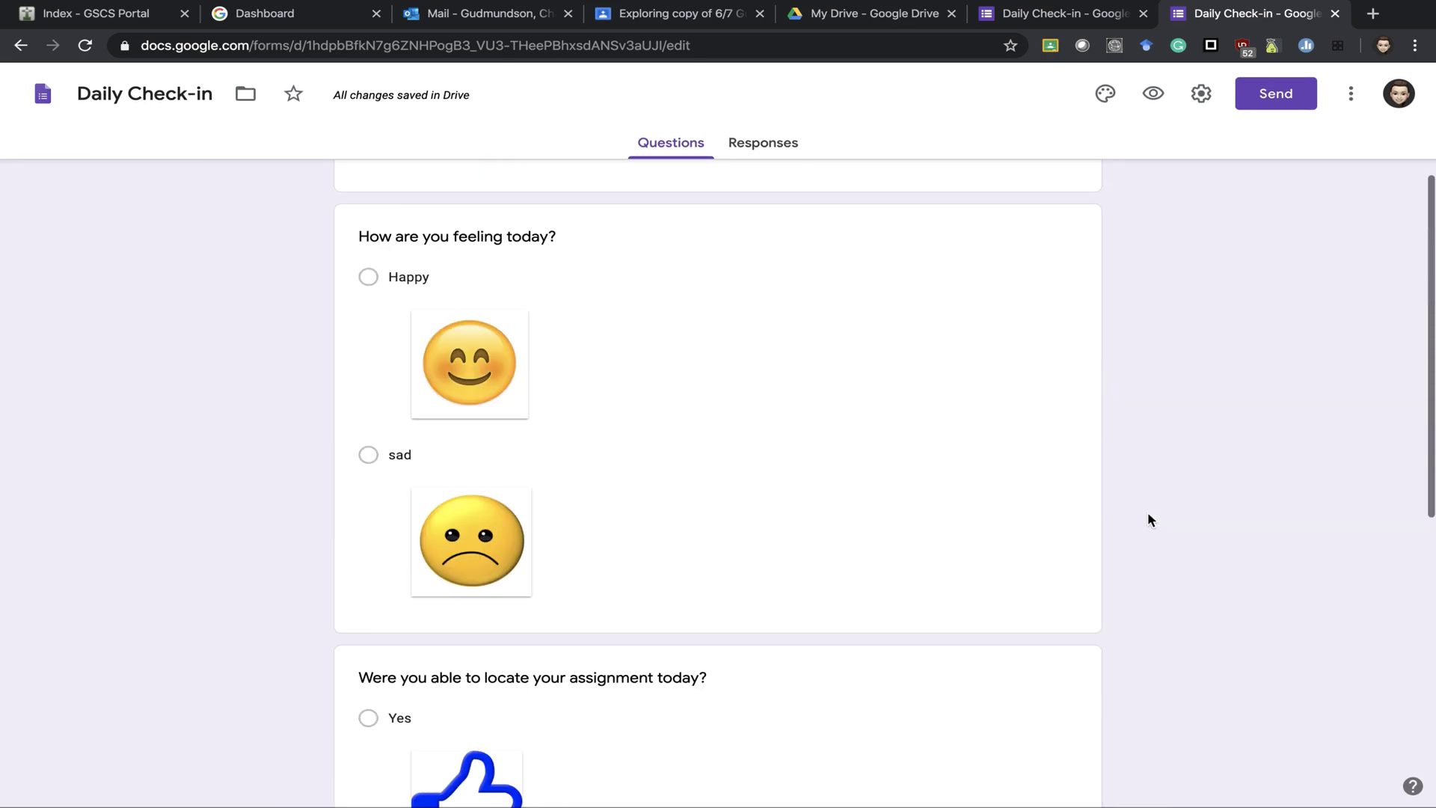
Step: Set the form's header image to the coloured pencils picture
scroll(1148, 512, up, 3)
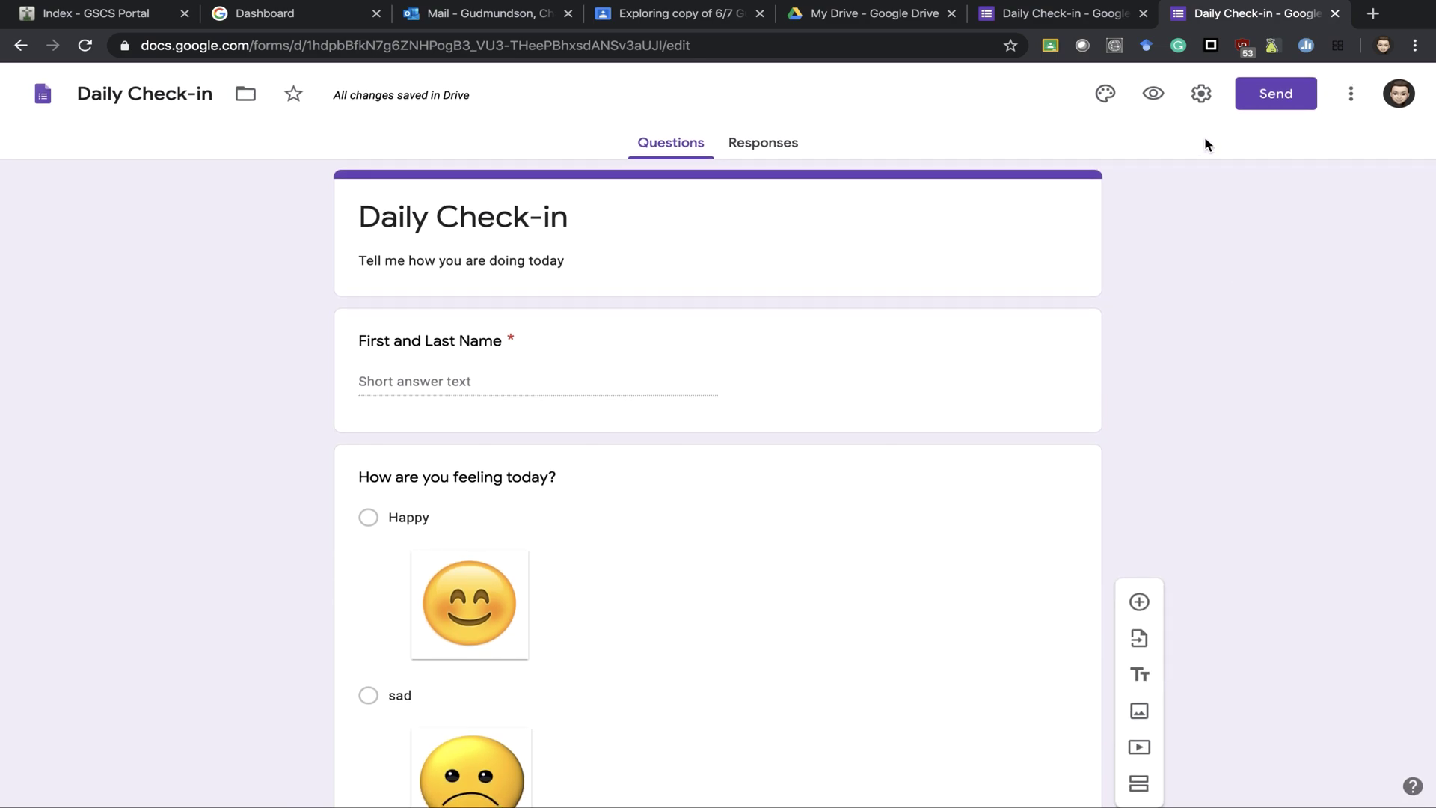
click(1105, 96)
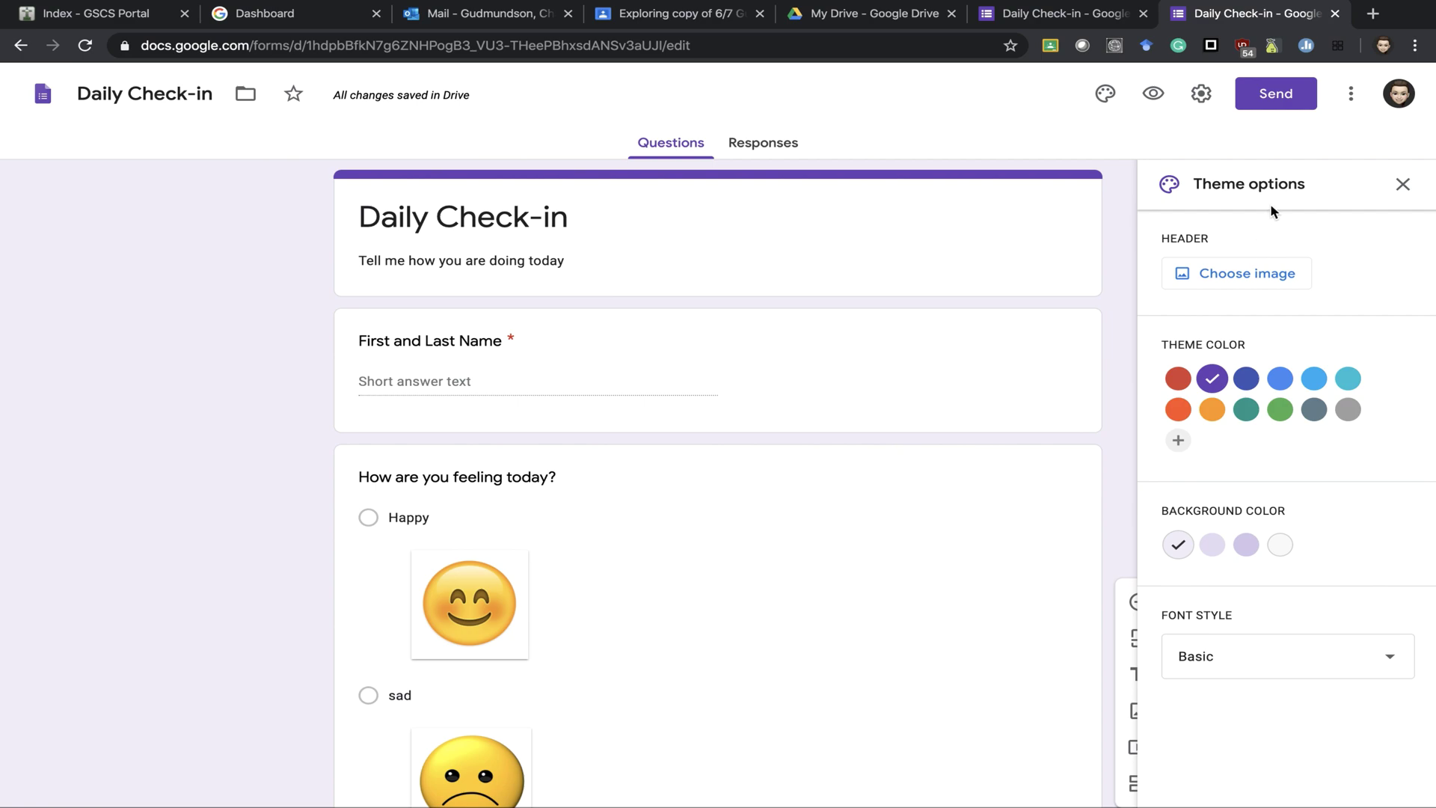
click(1195, 273)
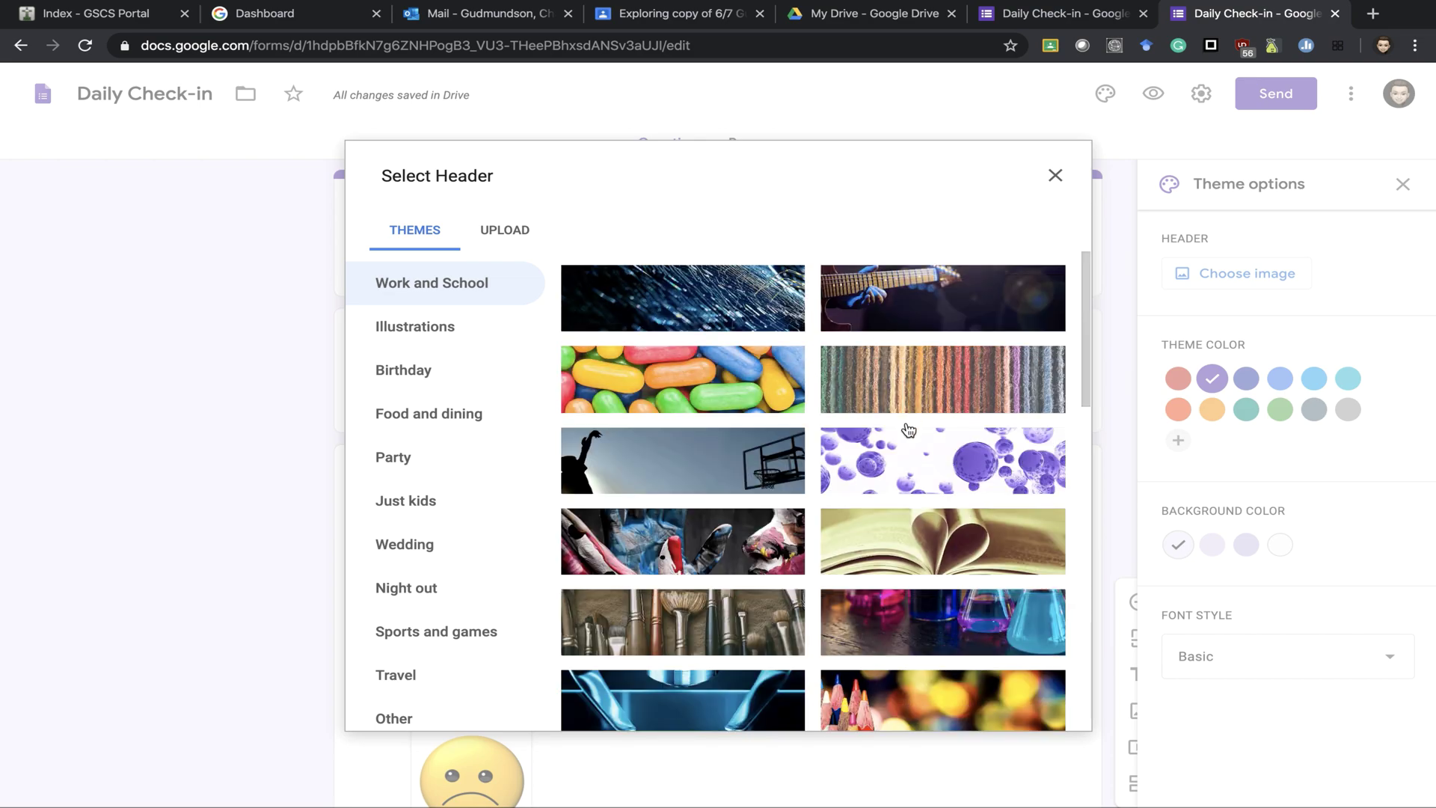
scroll(907, 426, down, 1)
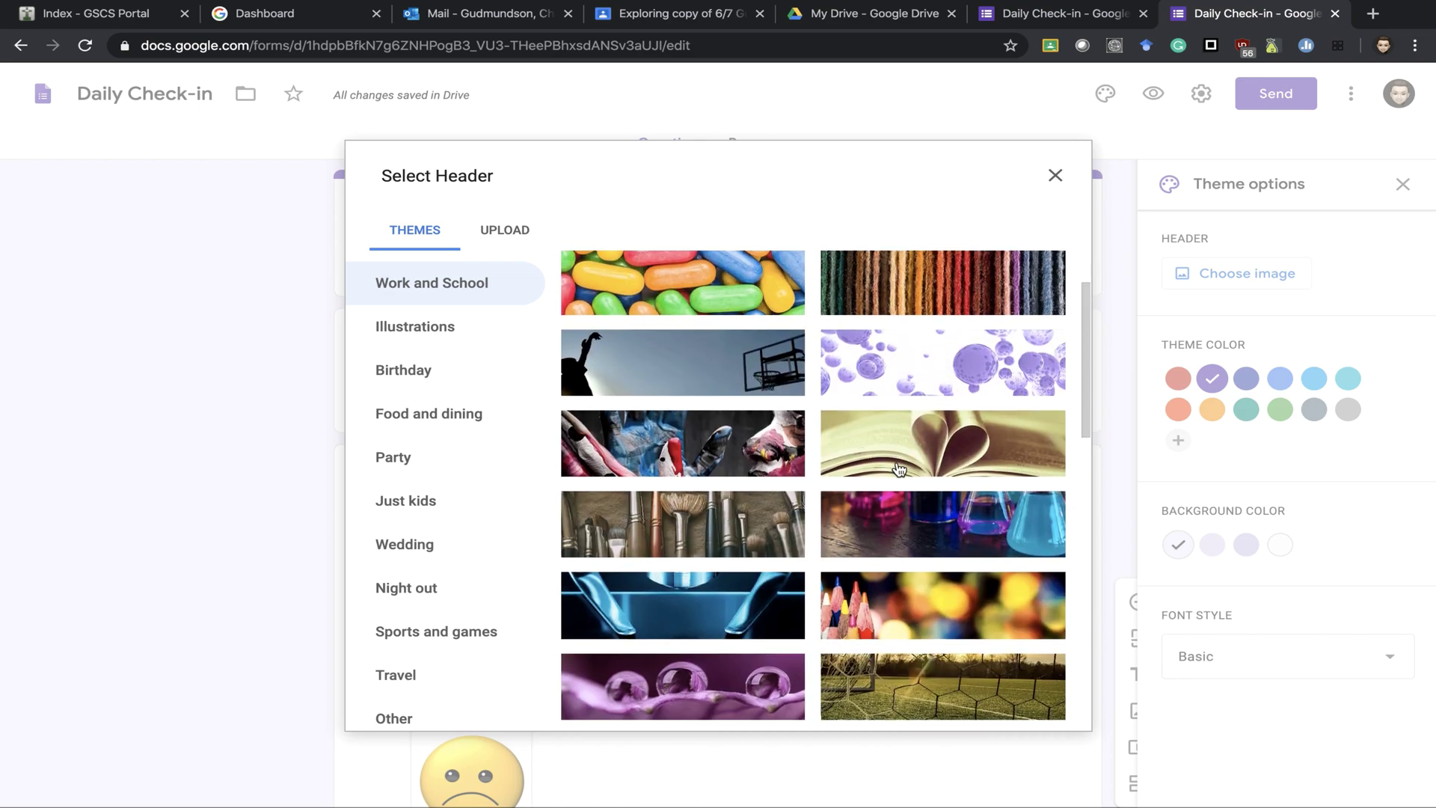
click(935, 615)
click(1047, 711)
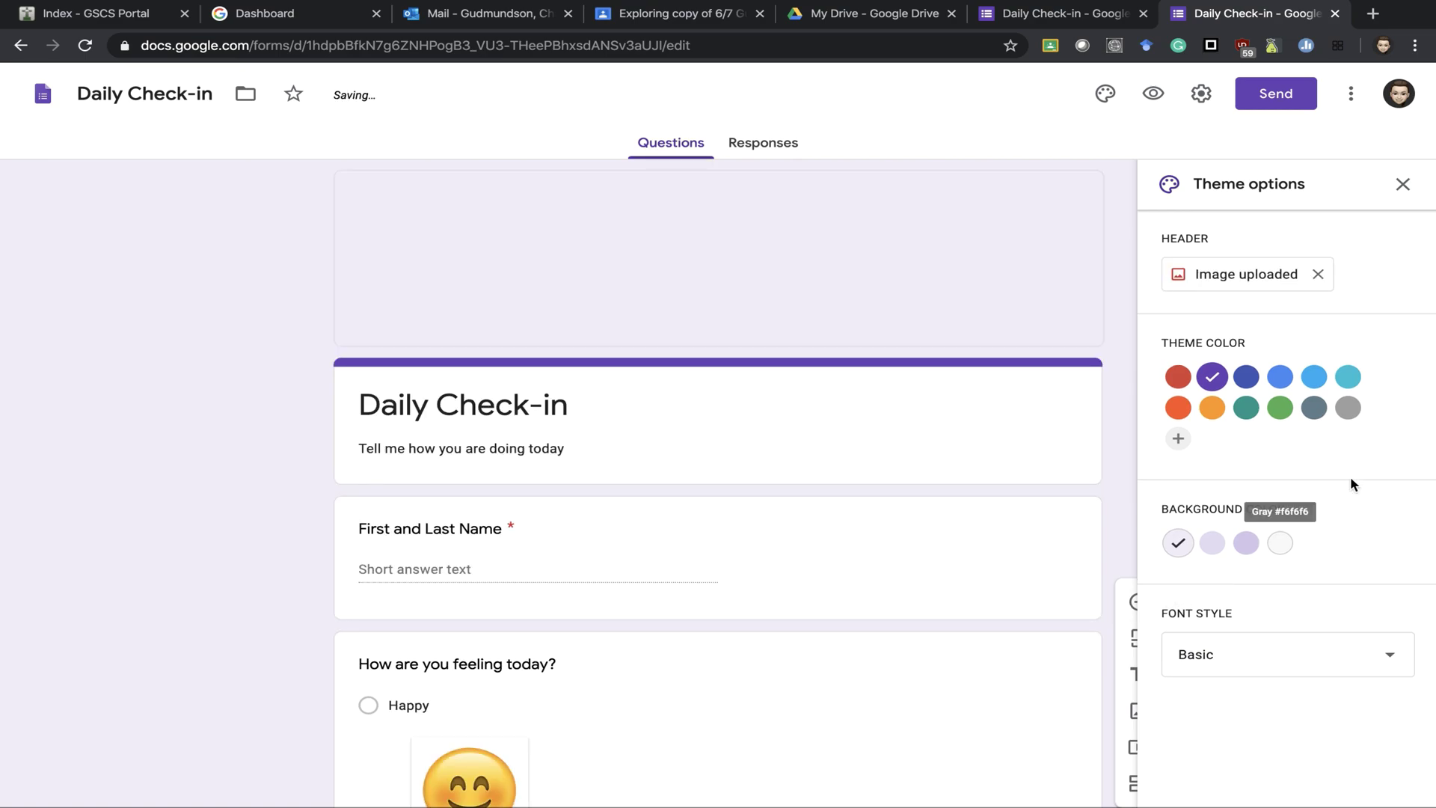
Step: Apply a yellow theme colour, dark yellow background and the Playful font style
click(1213, 376)
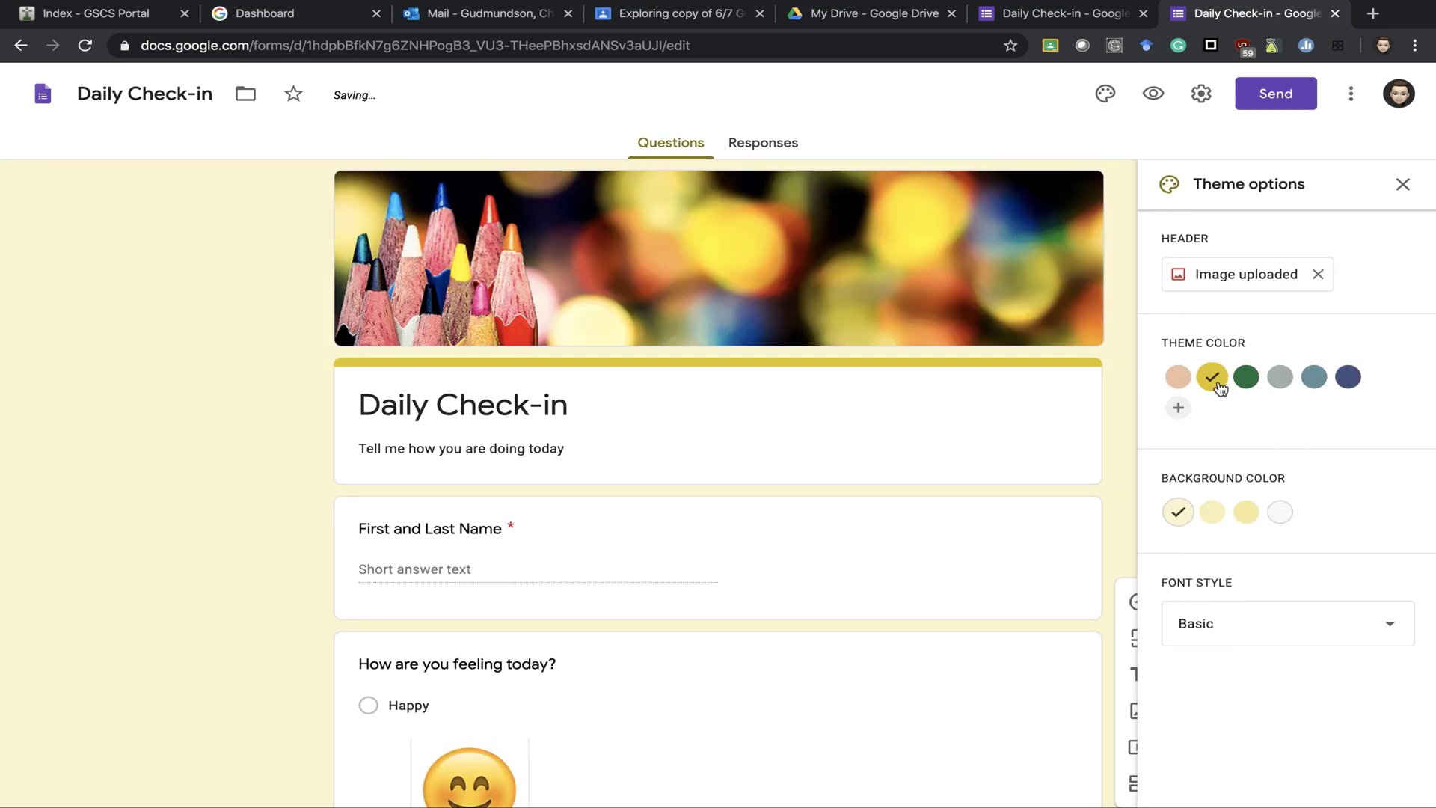
click(1247, 513)
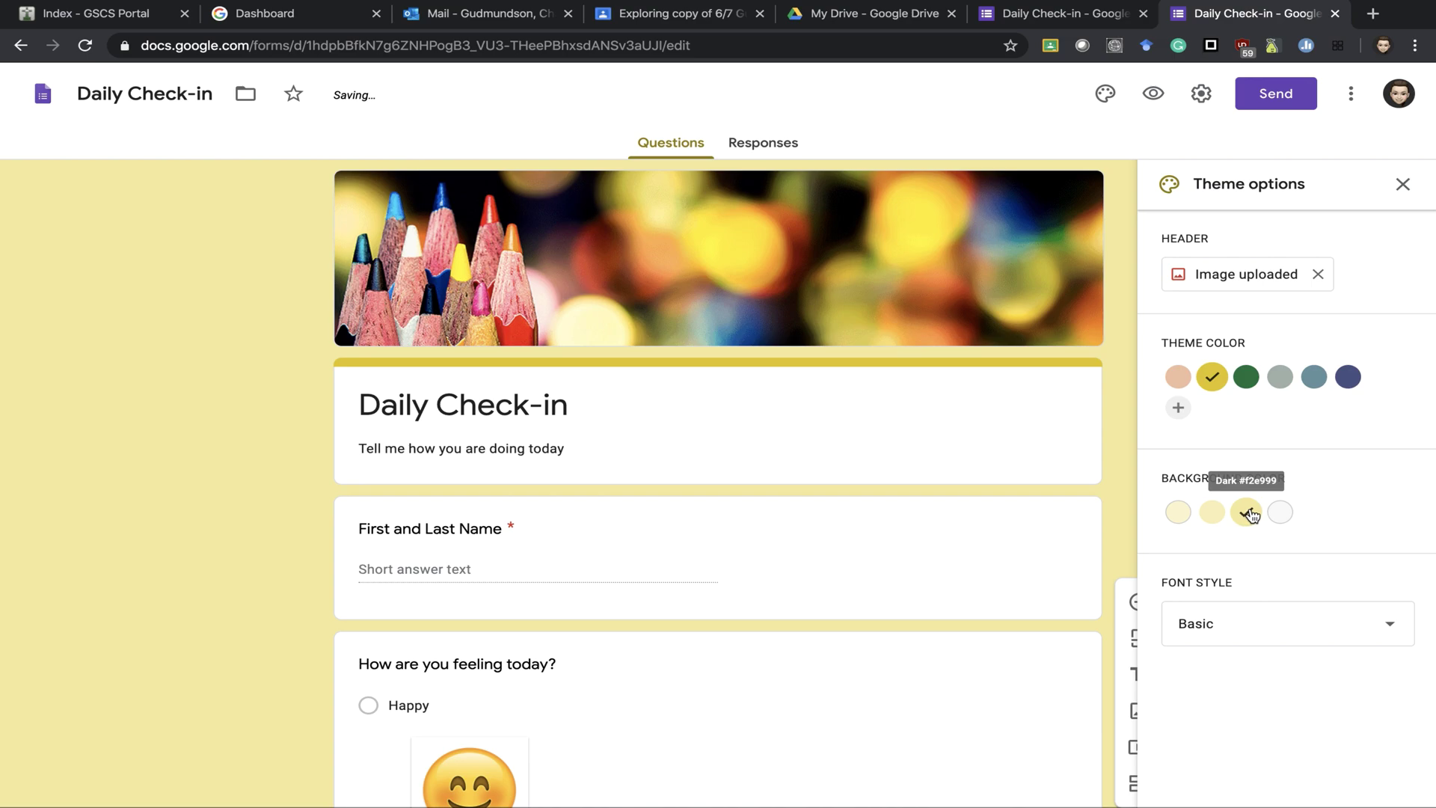
scroll(992, 625, down, 1)
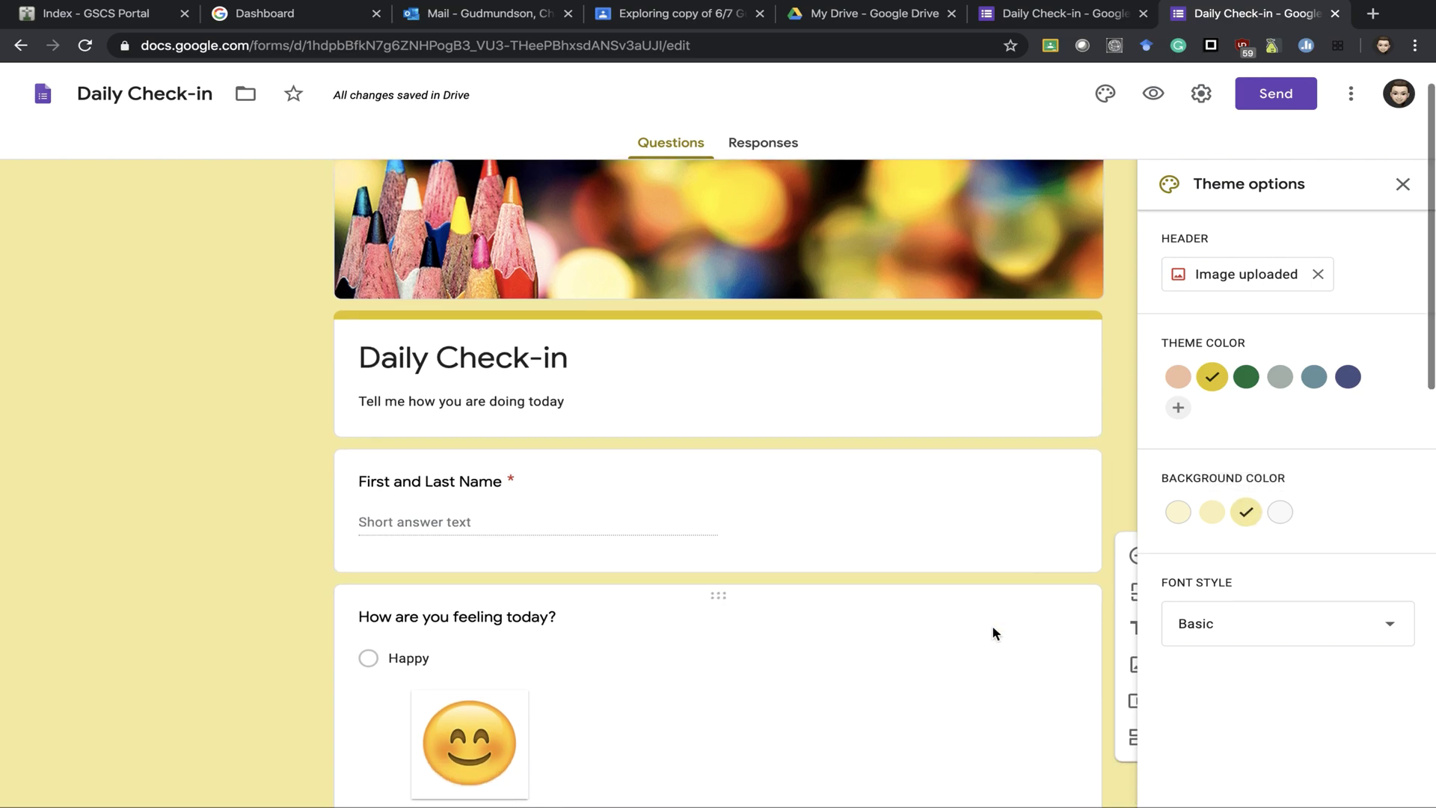
click(1305, 634)
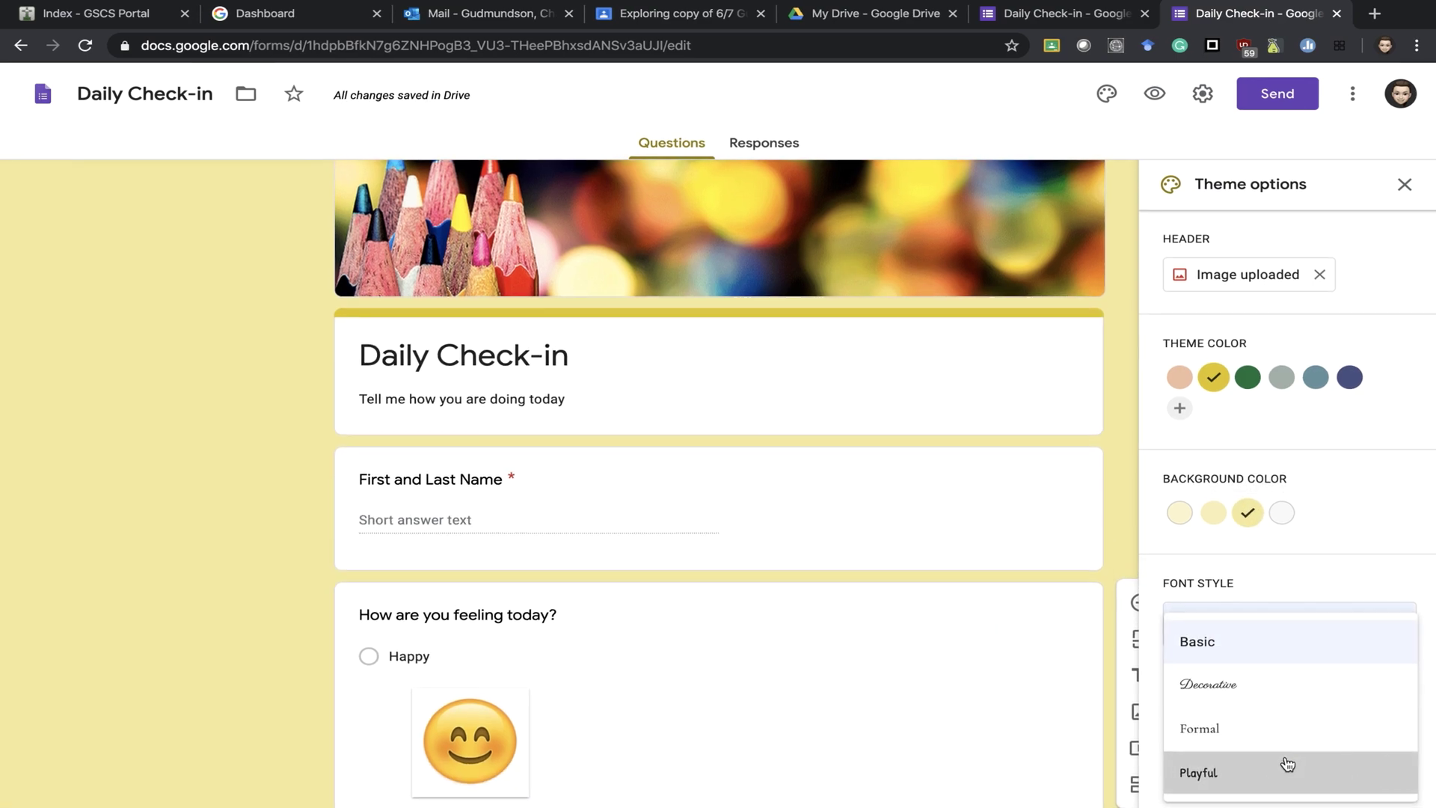
click(1283, 769)
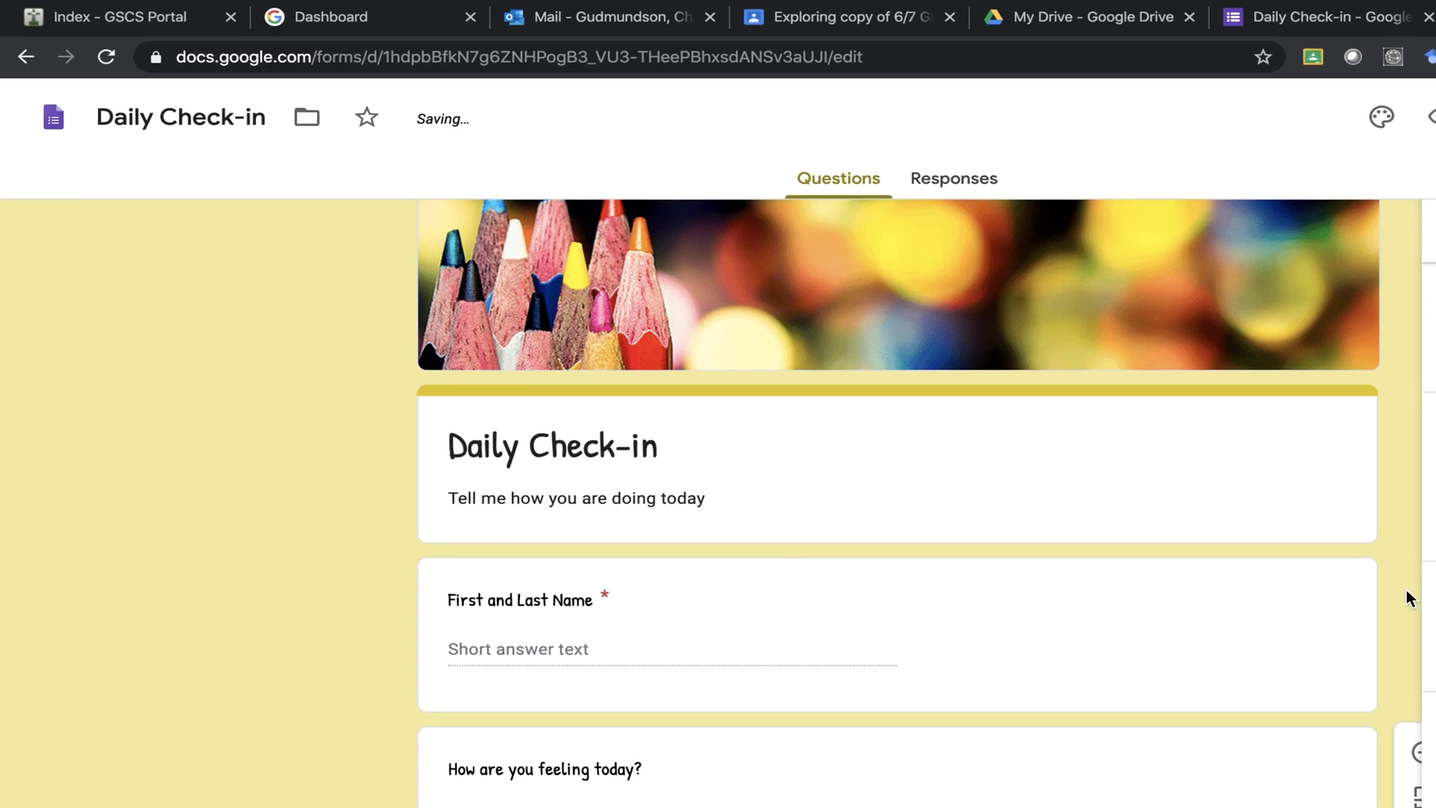
Step: Move the Daily Check-in form into the Classroom Help Documents folder and close its tab
scroll(1406, 598, down, 1)
scroll(1406, 599, up, 3)
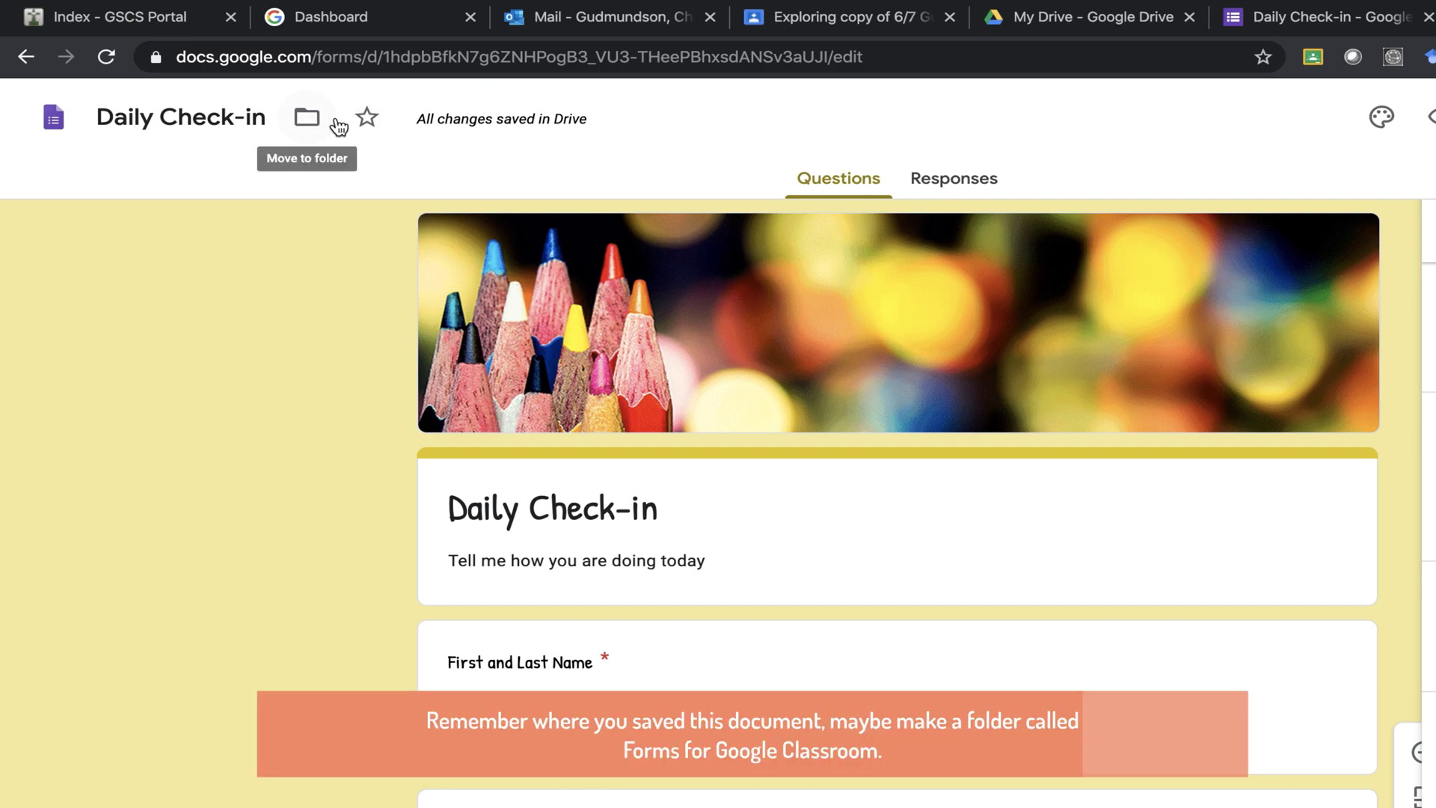
click(311, 126)
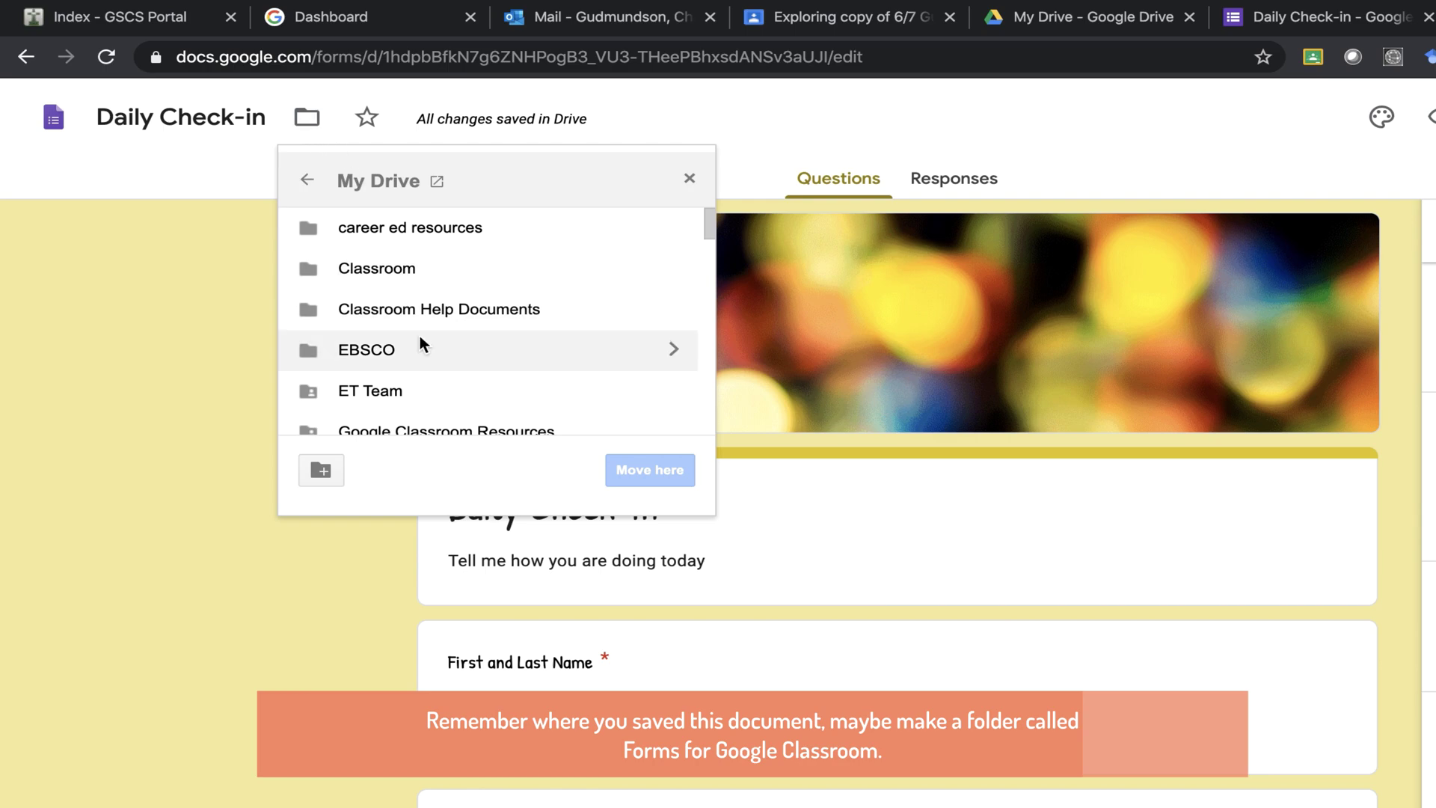
click(430, 306)
click(633, 472)
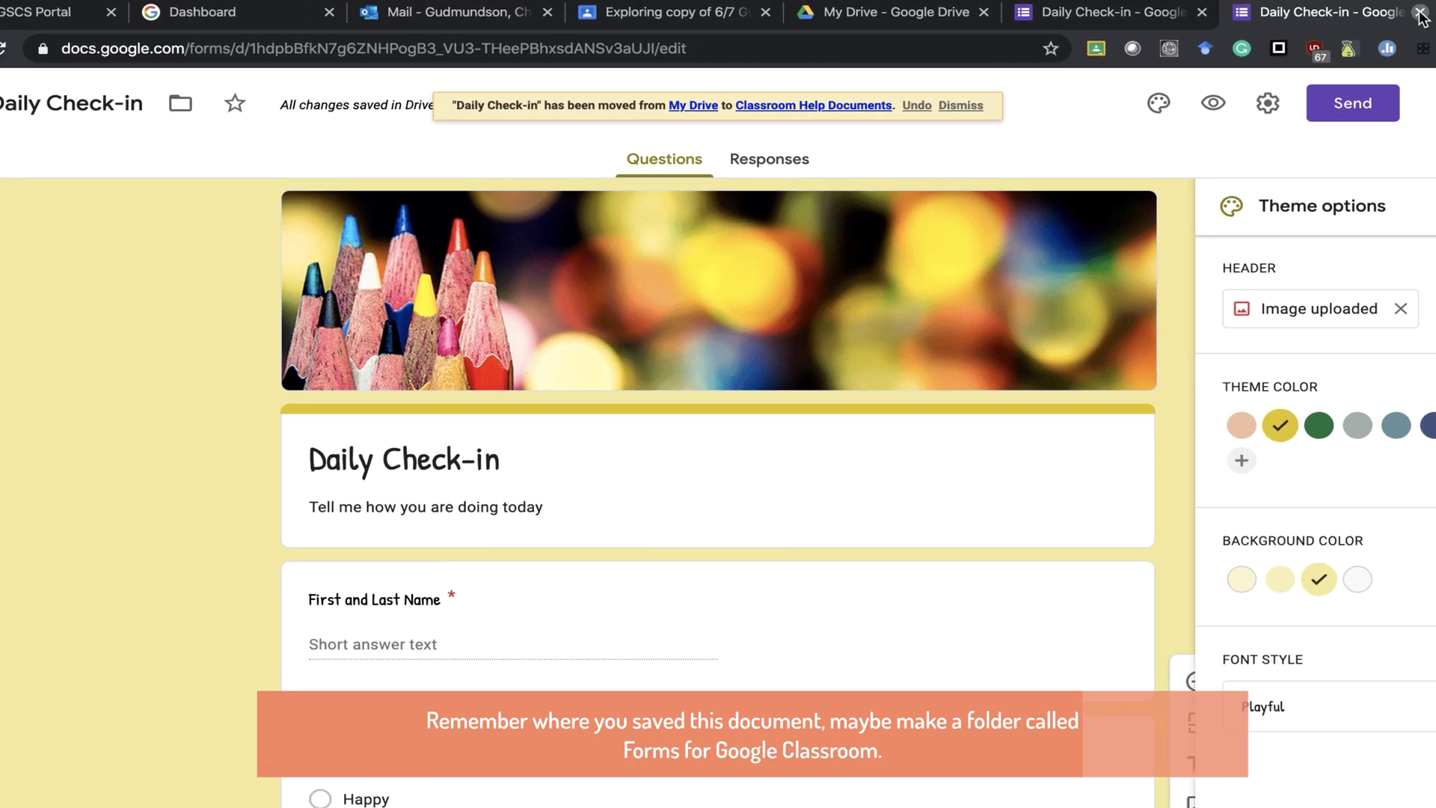
click(1421, 15)
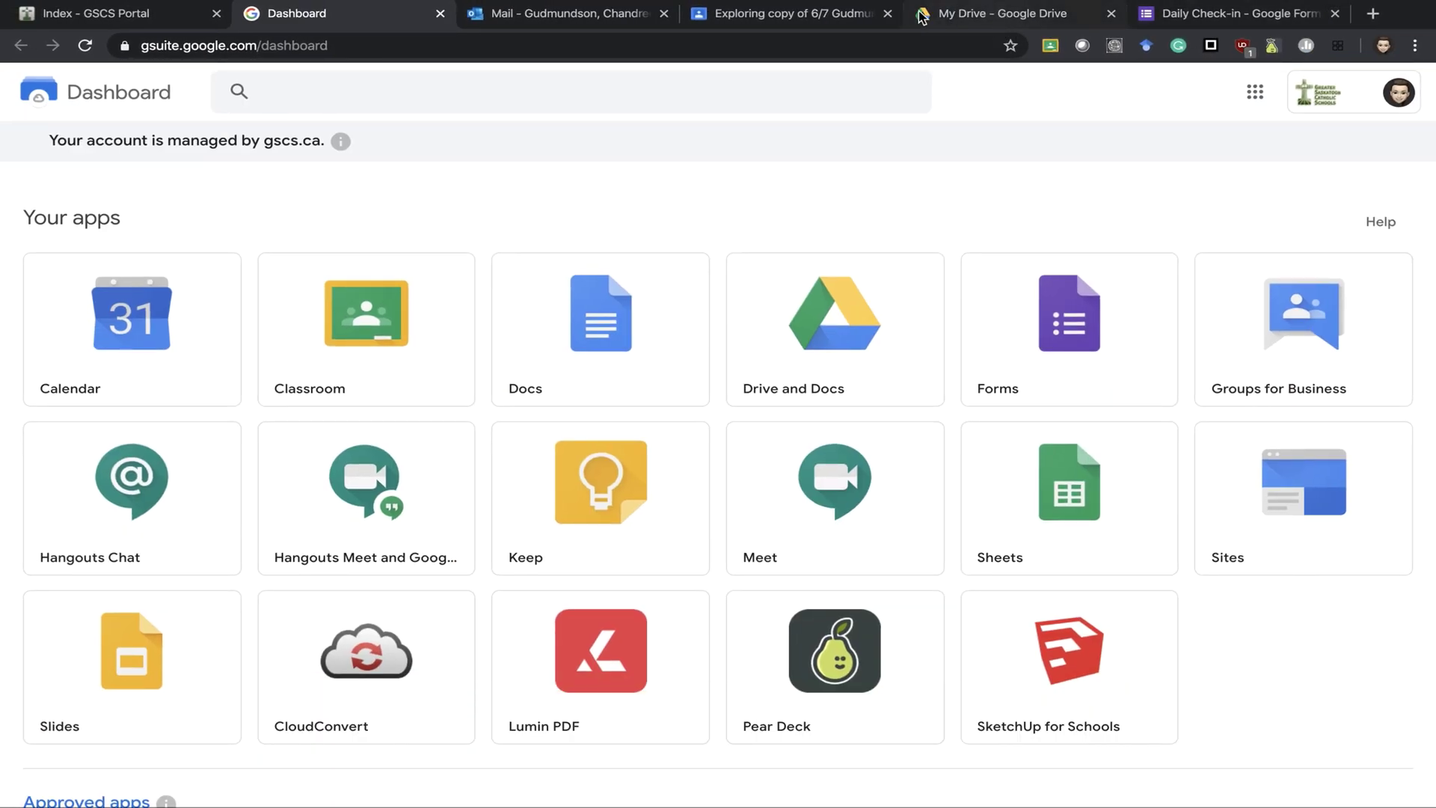
Step: Post 'Good morning grade 6/7! Please fill in the form…' to the Stream with Daily Check-in attached
click(747, 25)
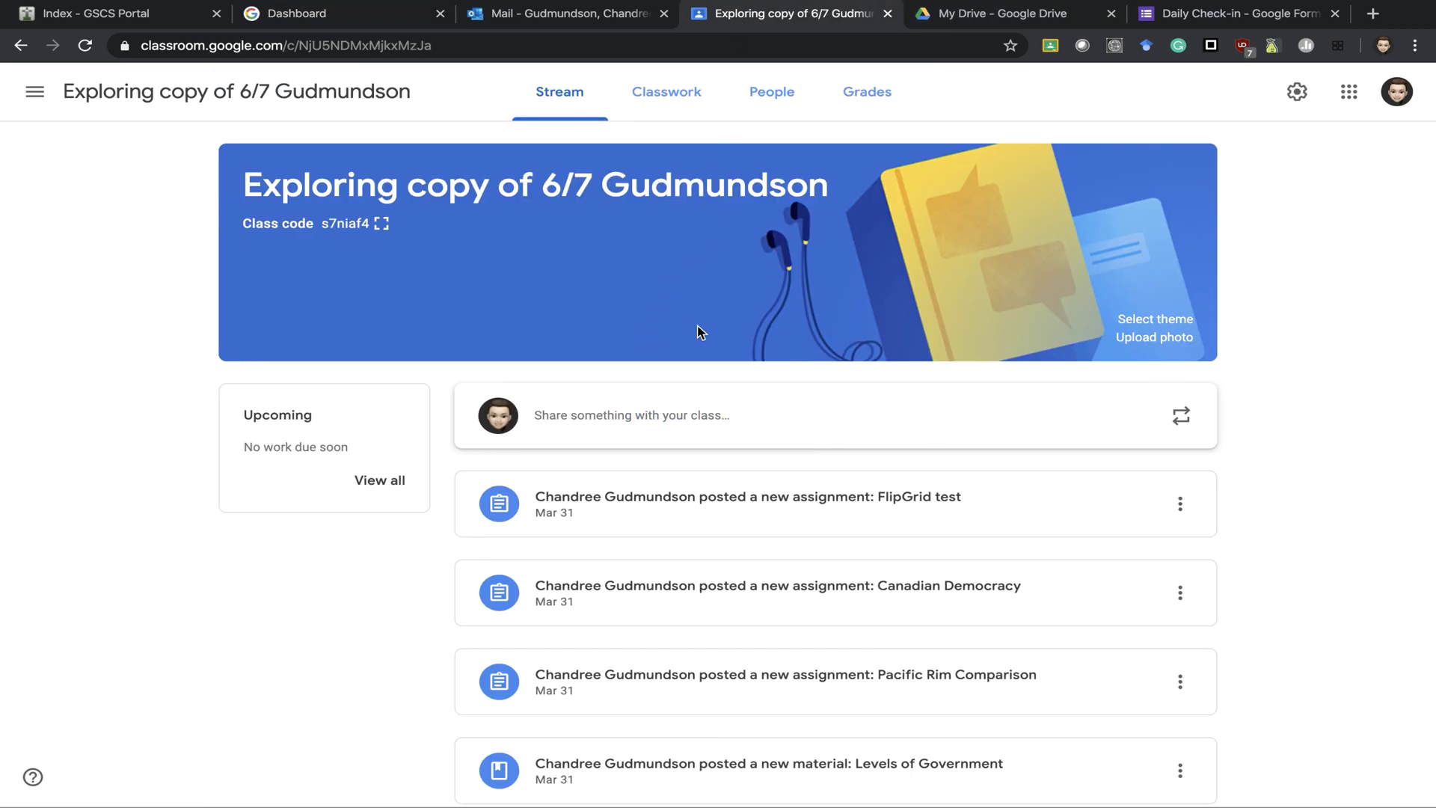
click(651, 410)
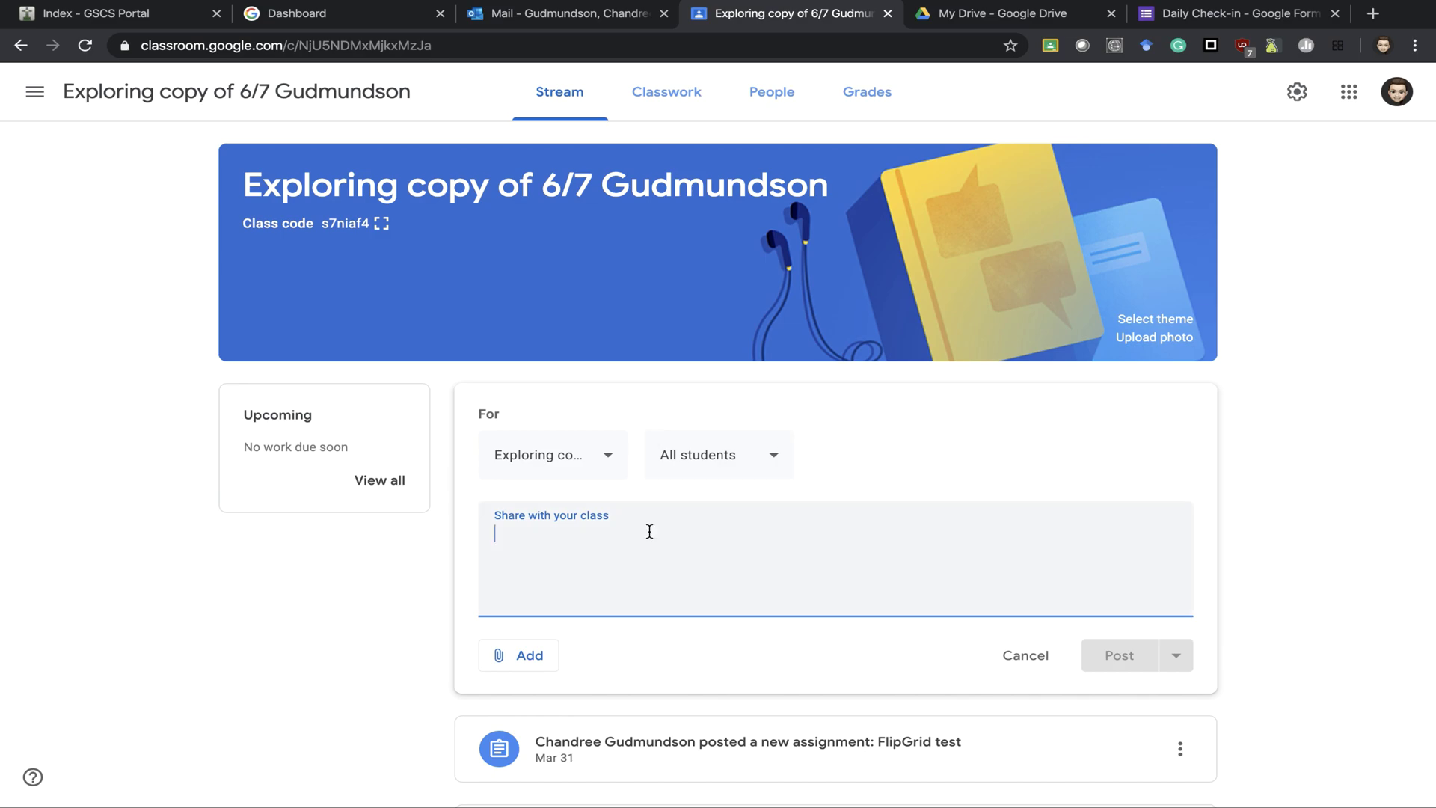
text(Goo)
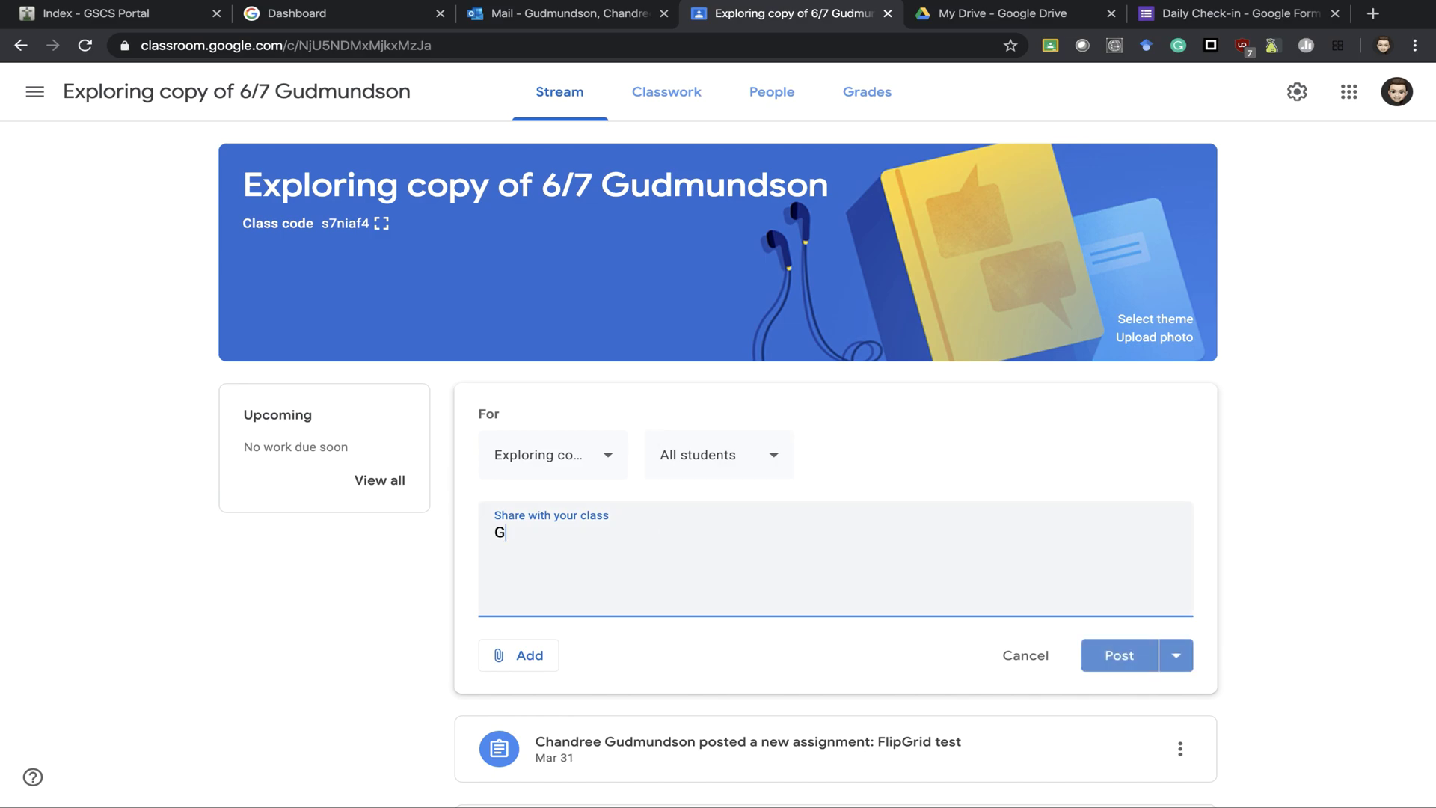
text(d morning grade 6/7!)
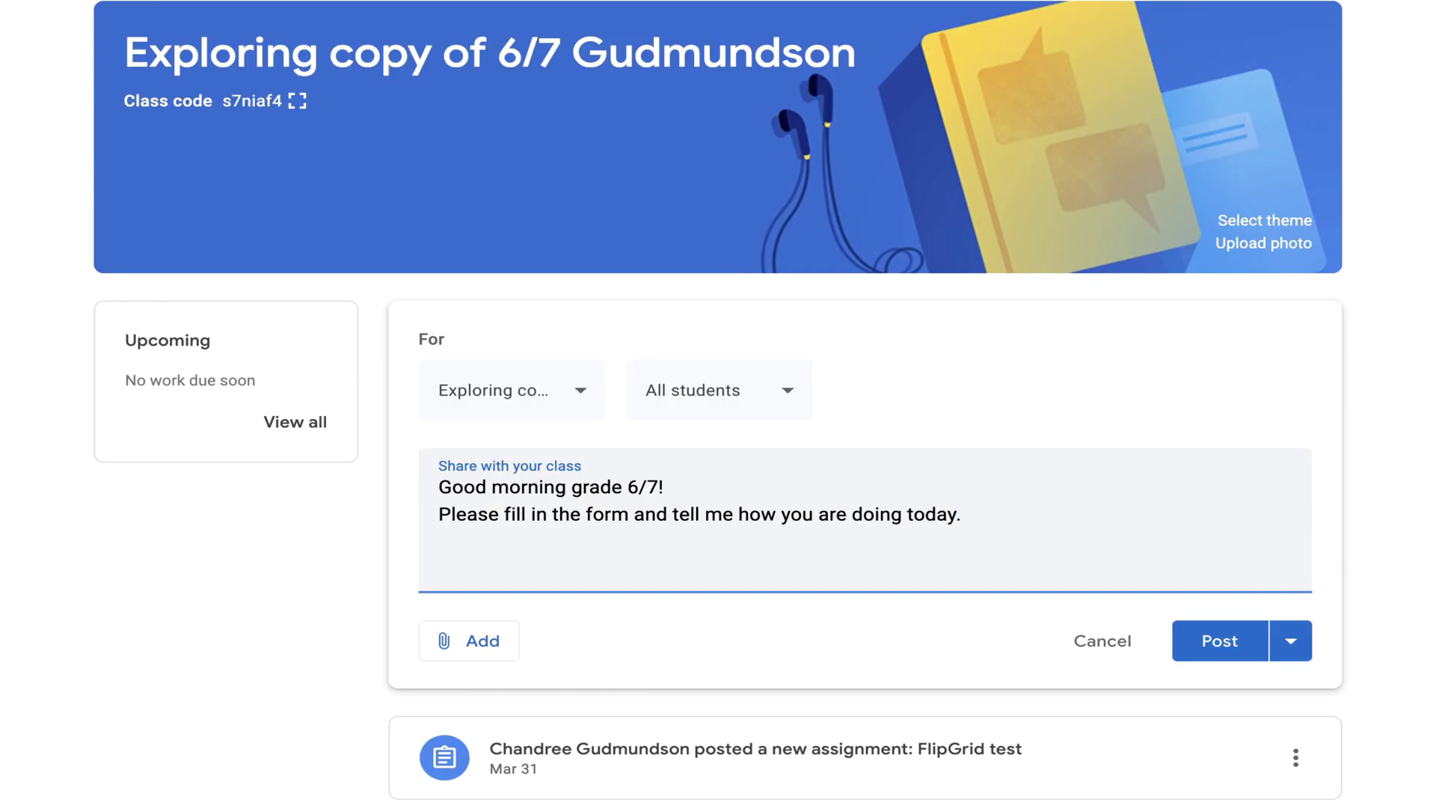
click(445, 641)
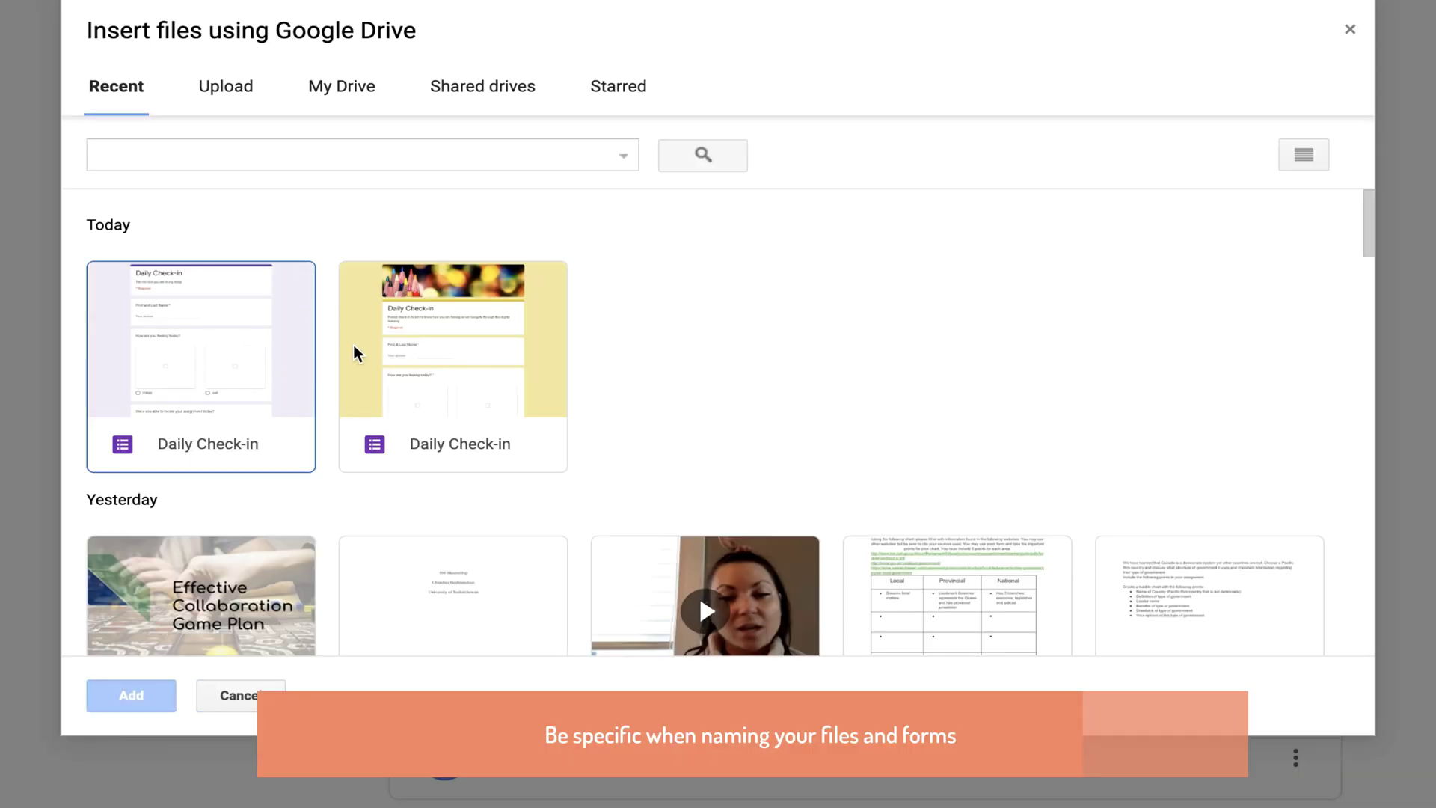
click(429, 366)
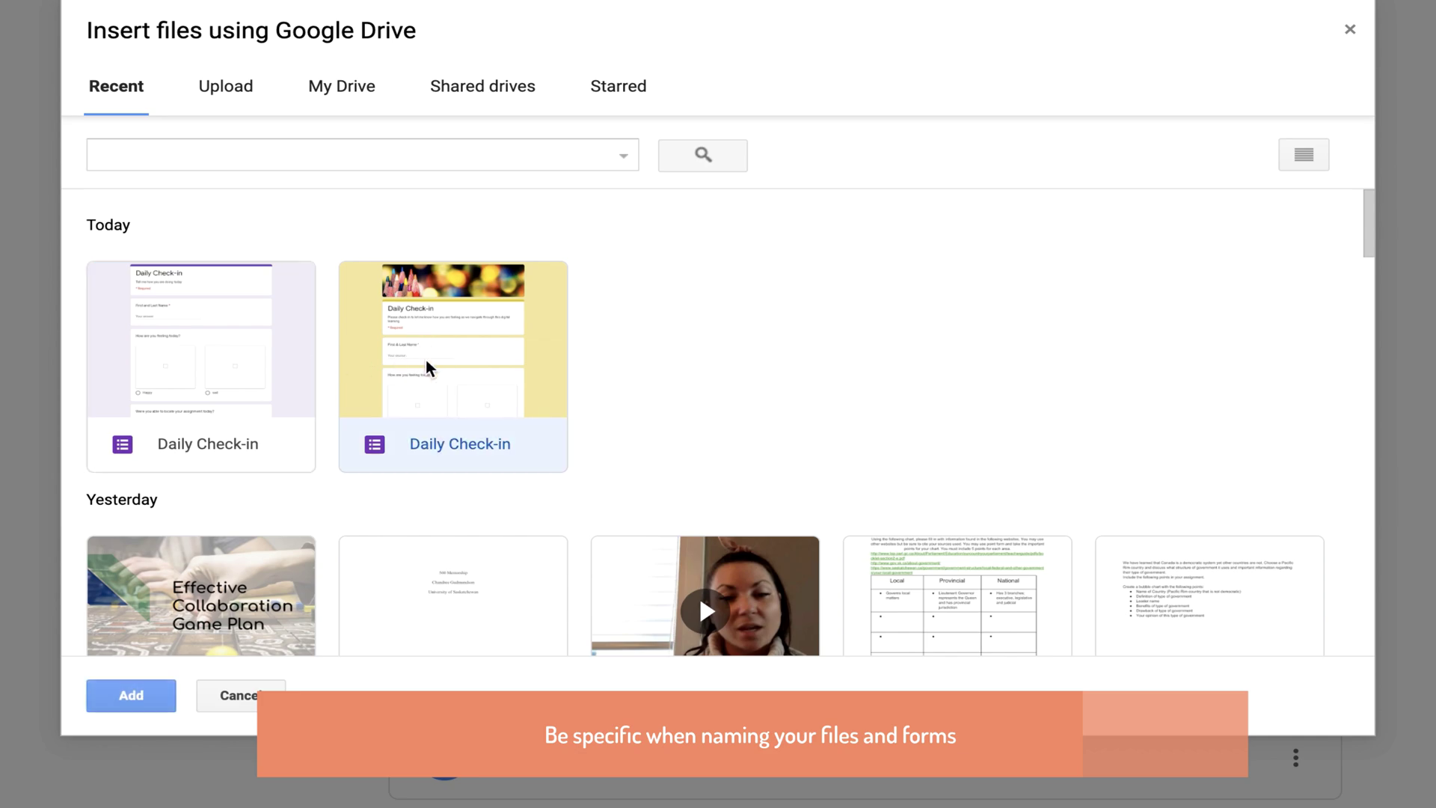
click(131, 696)
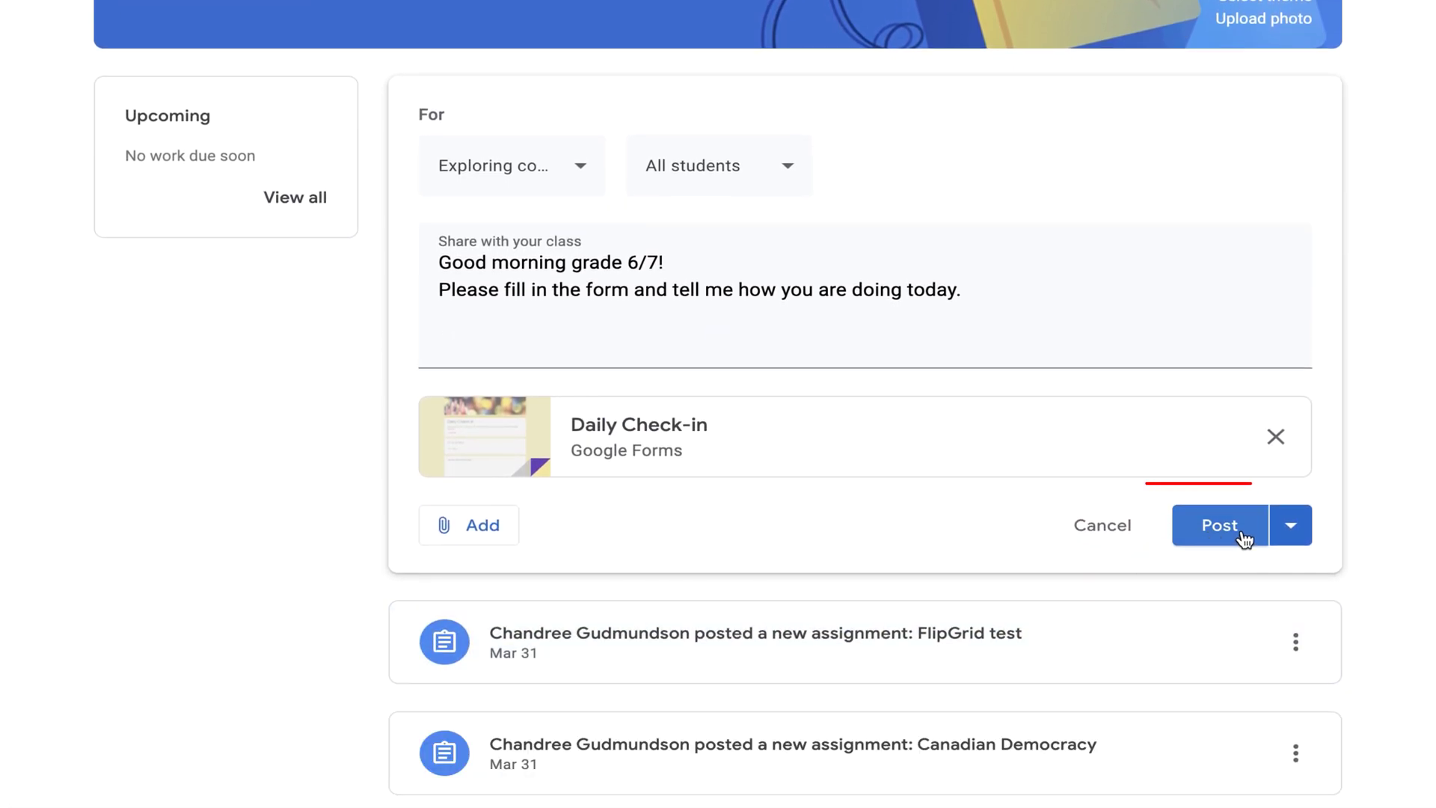
click(1243, 535)
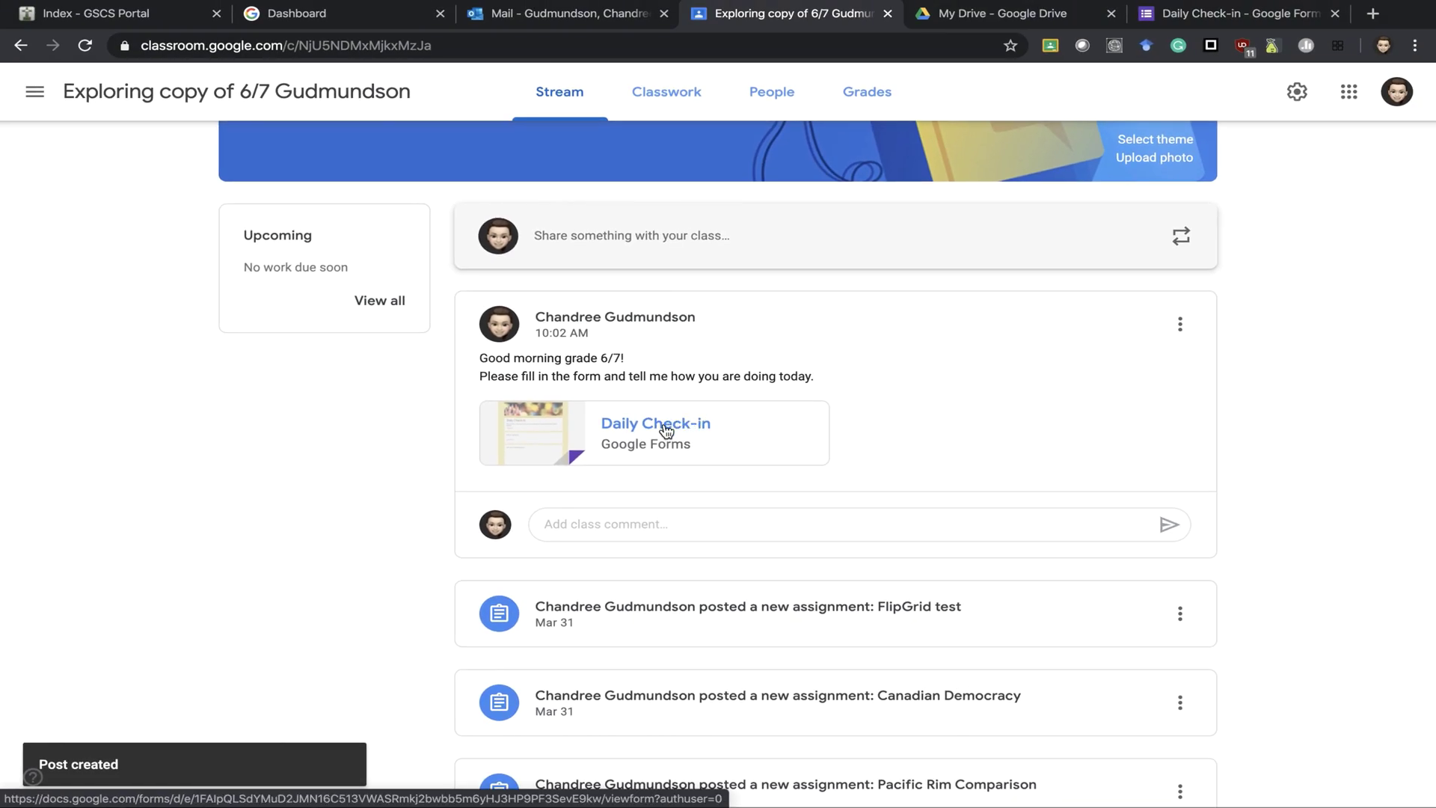
Step: Open the posted Daily Check-in attachment for editing, then close that tab and return to Google Drive
click(665, 426)
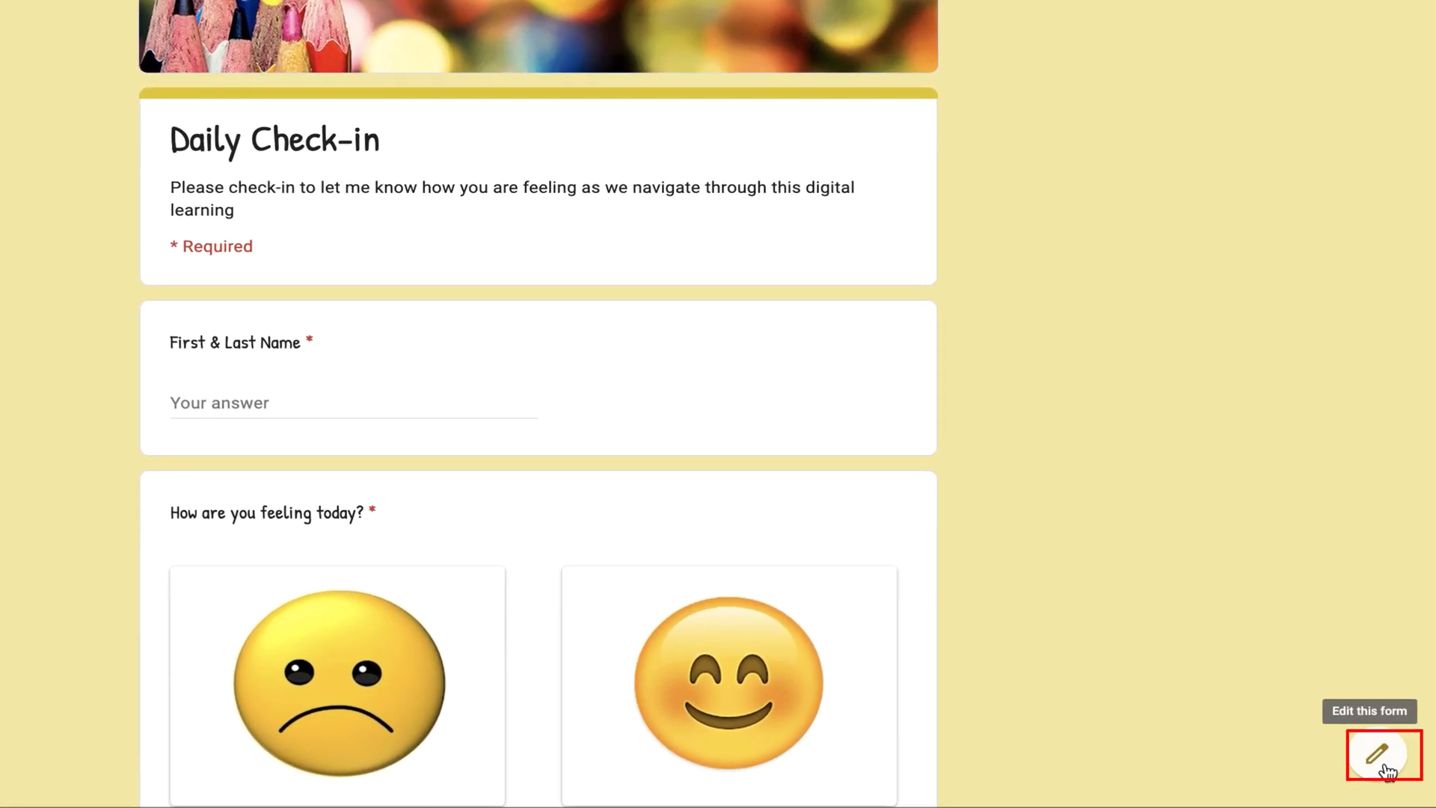
click(1385, 769)
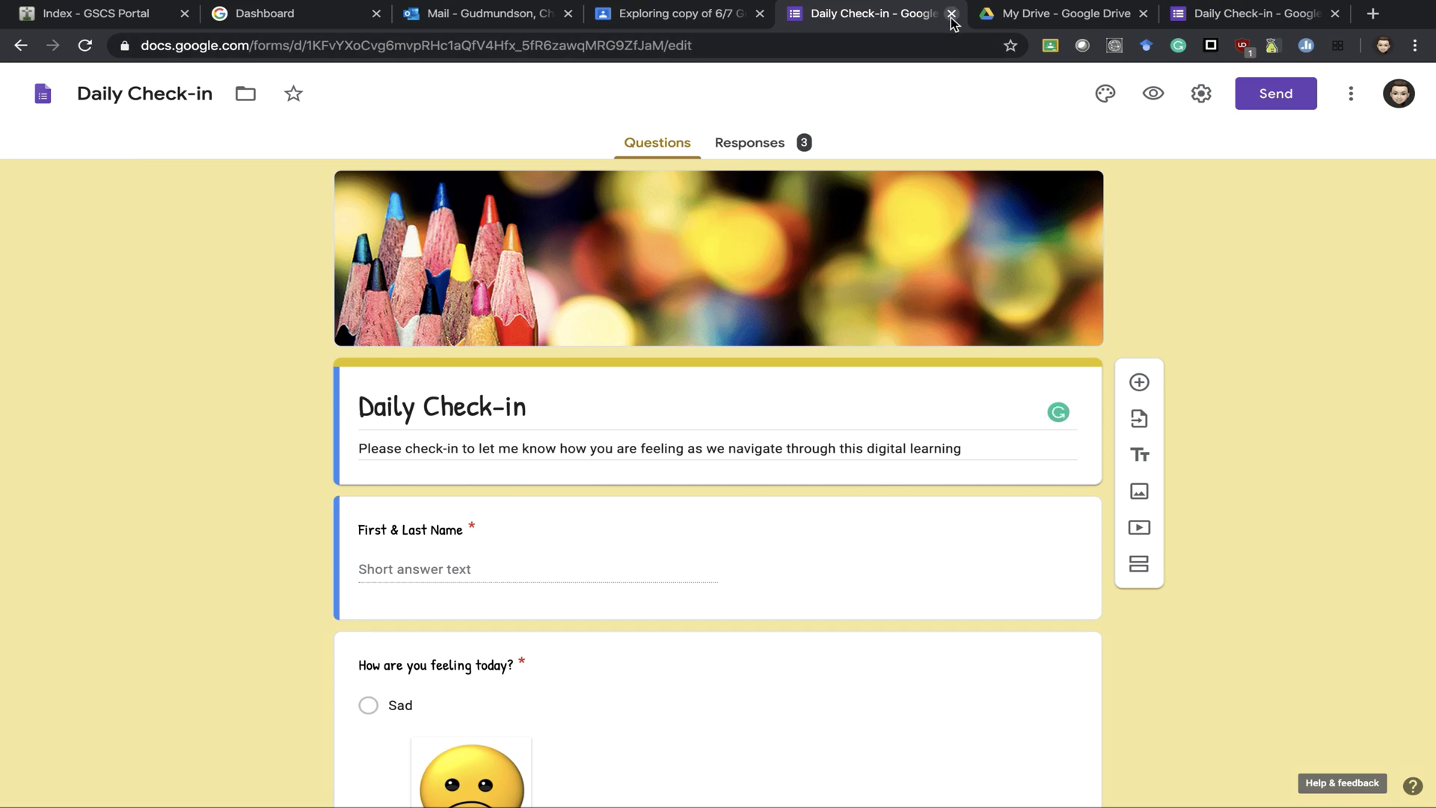
click(951, 14)
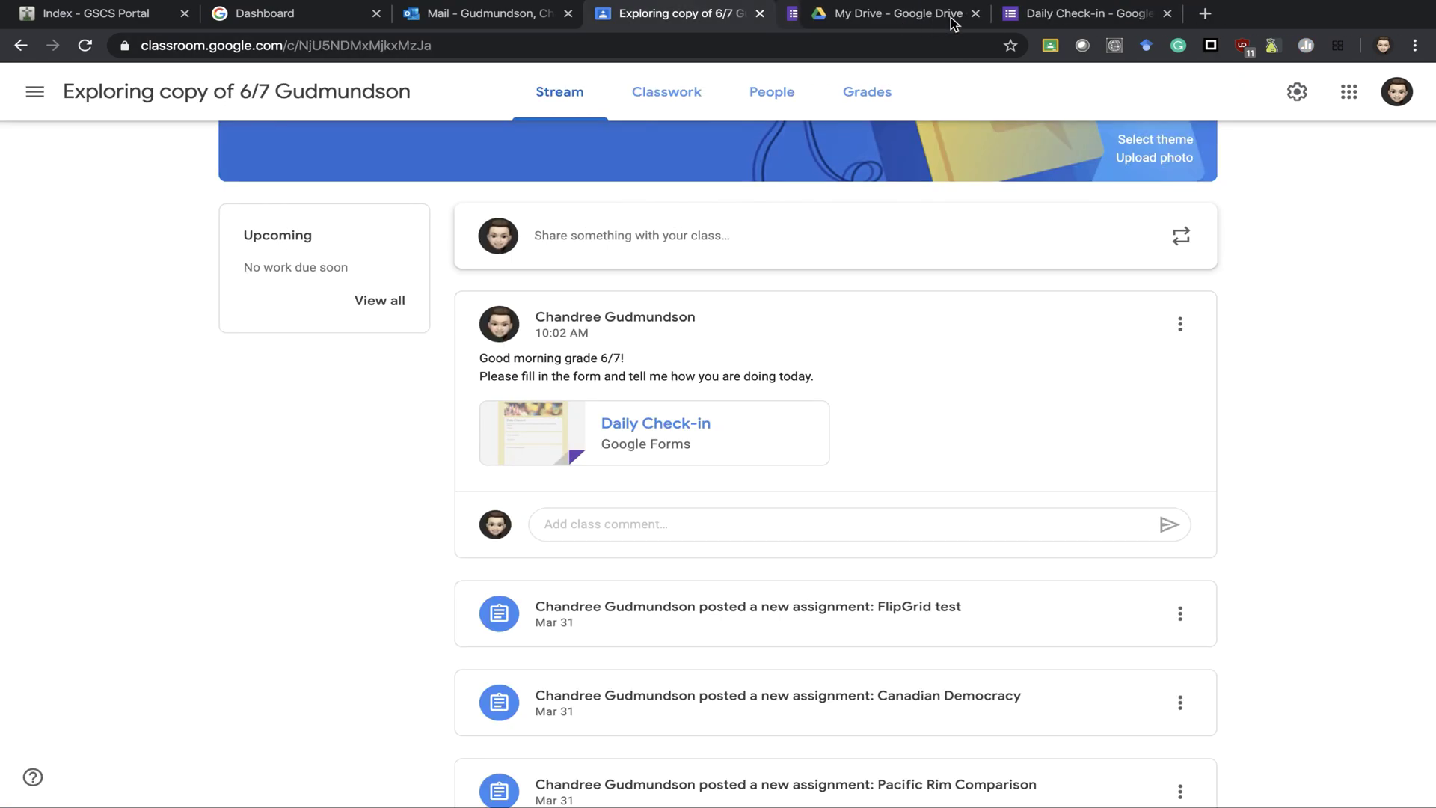
click(906, 18)
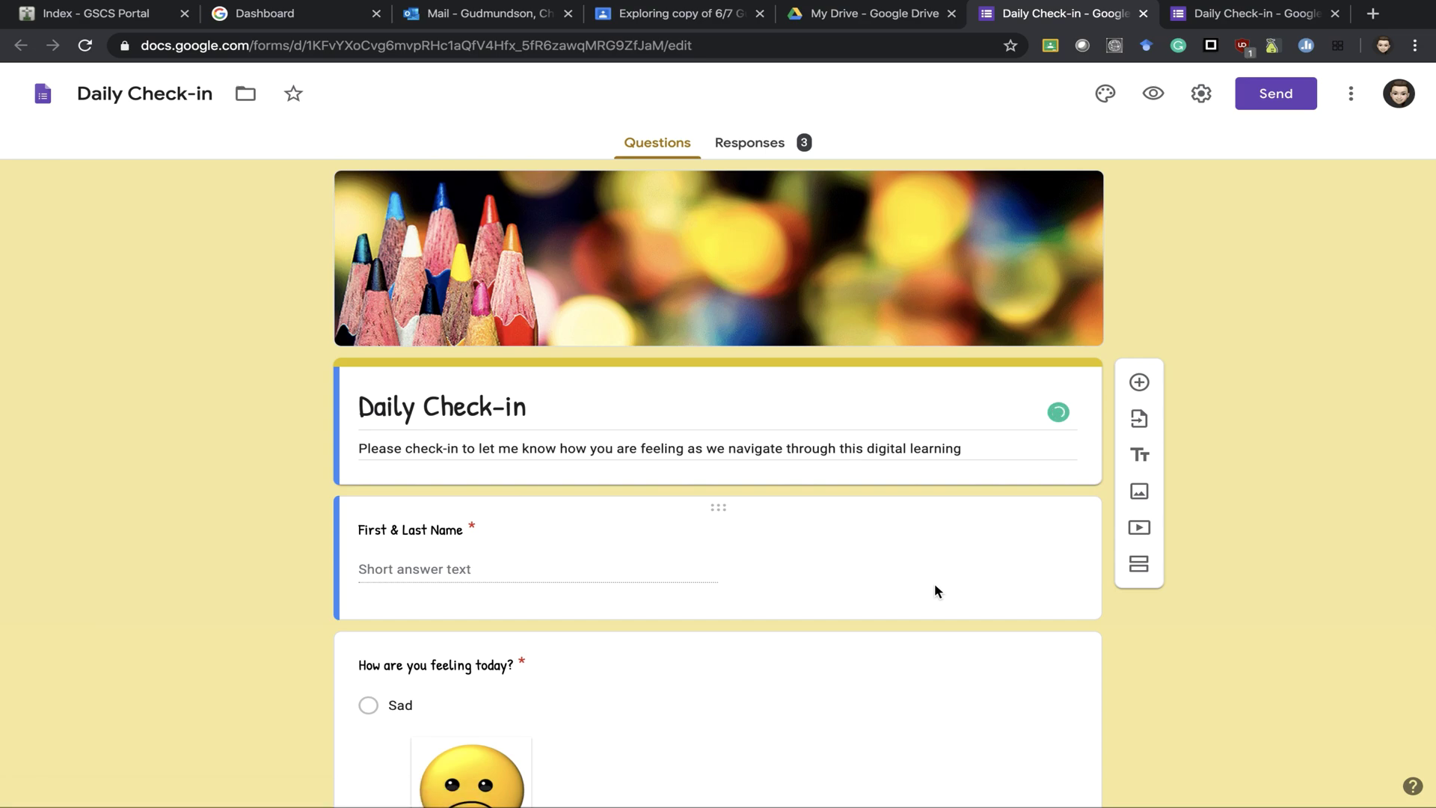
Step: Open the Daily Check-in responses and scroll through the Summary of all 3
click(762, 146)
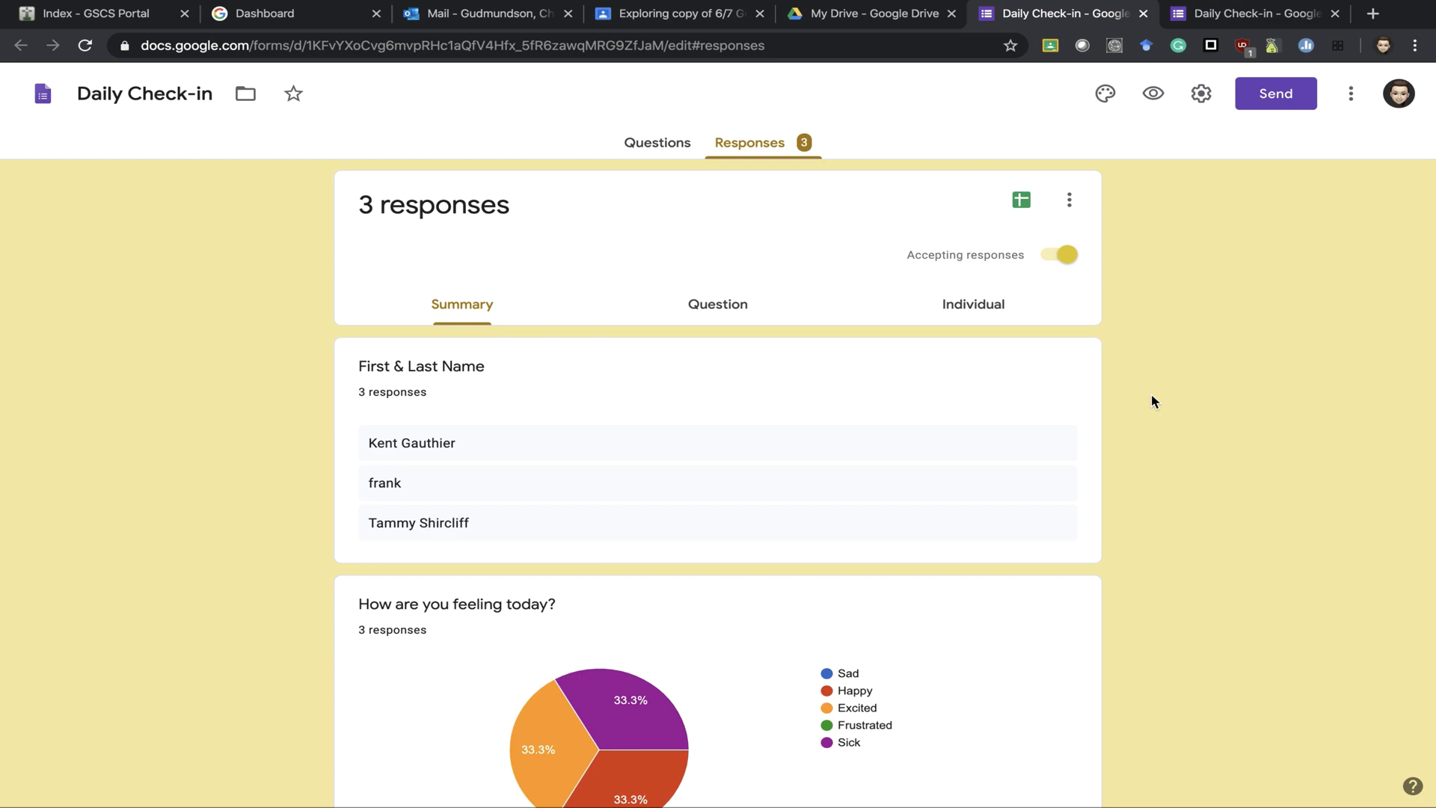
scroll(1154, 412, down, 1)
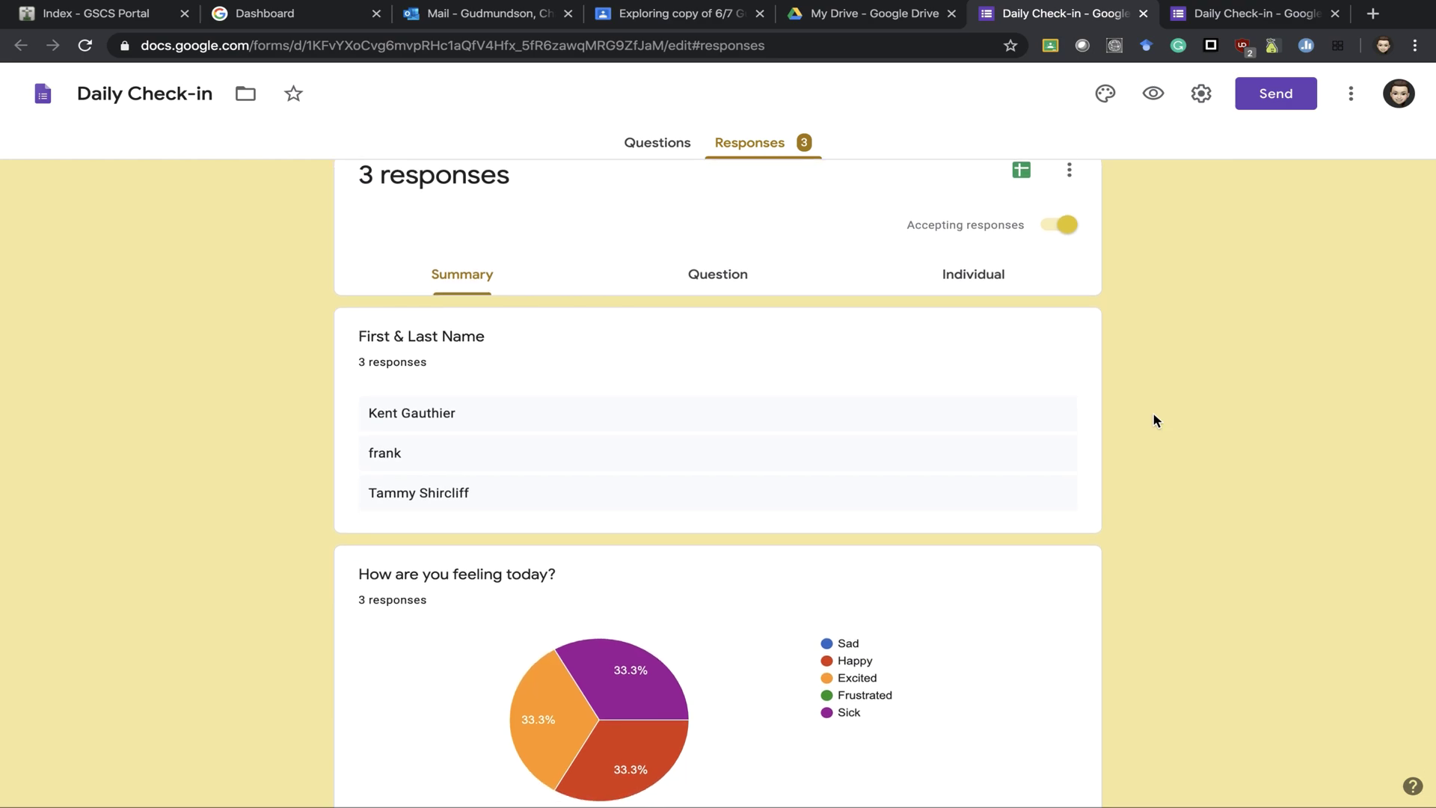
scroll(1154, 420, down, 5)
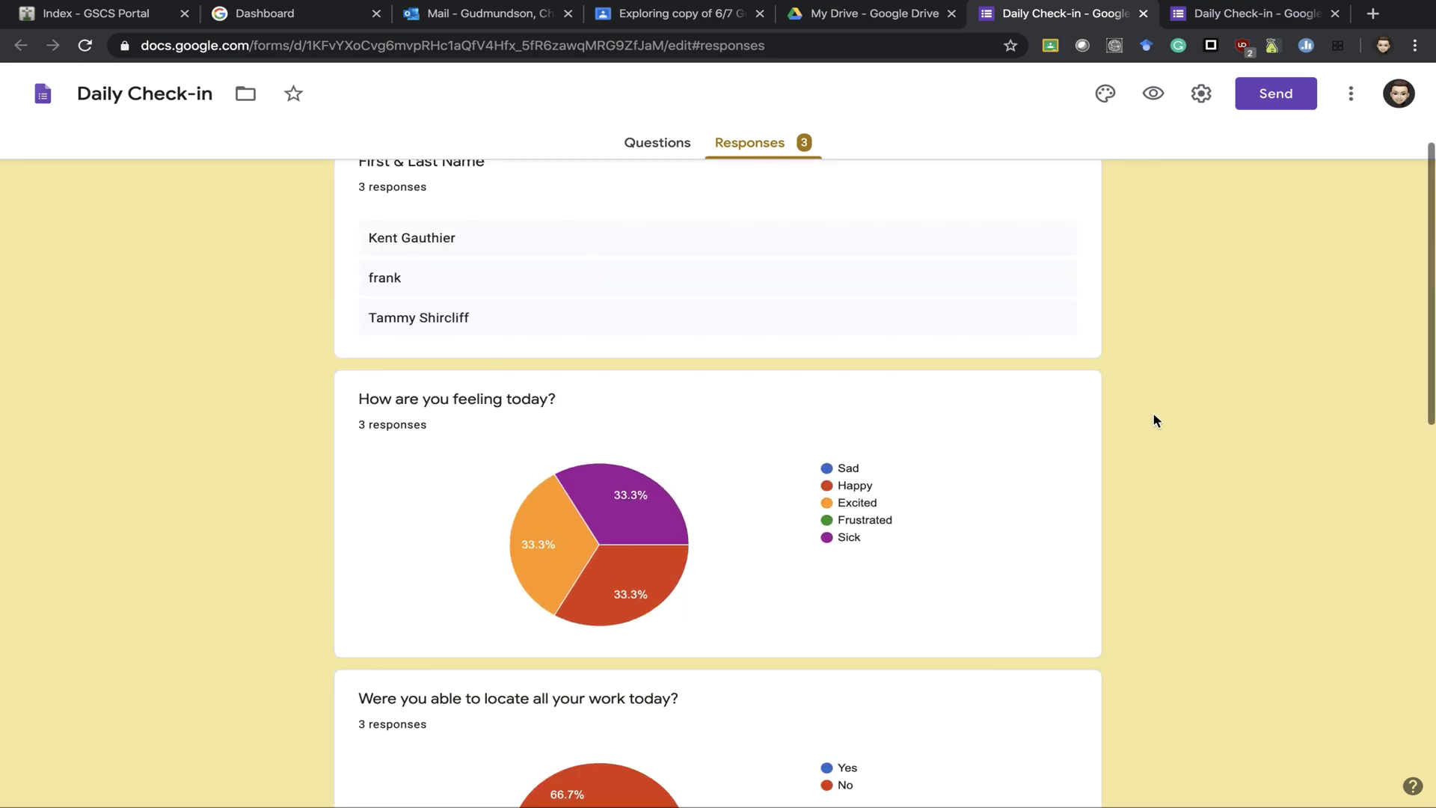
scroll(1154, 421, down, 14)
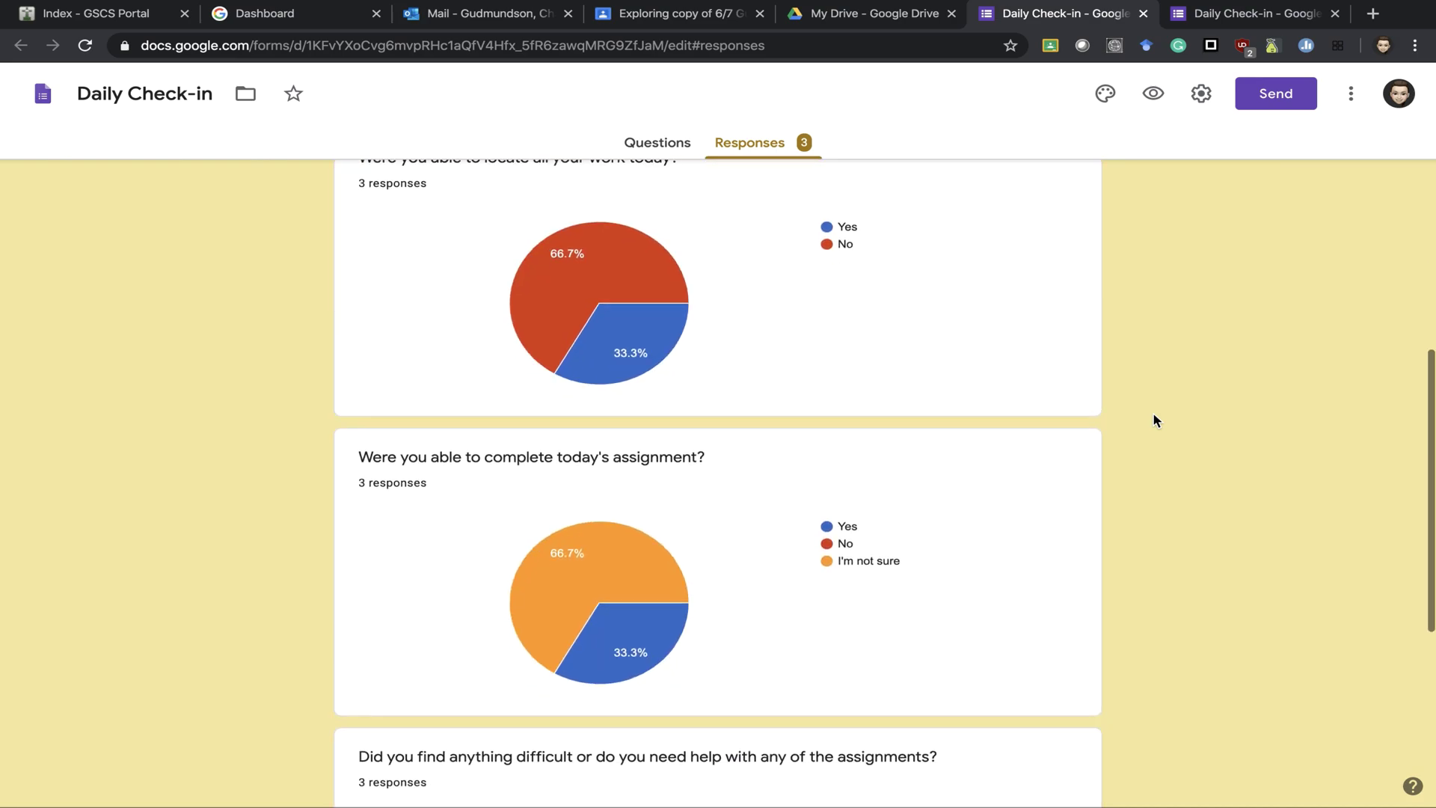
scroll(1062, 473, up, 16)
scroll(1063, 473, up, 5)
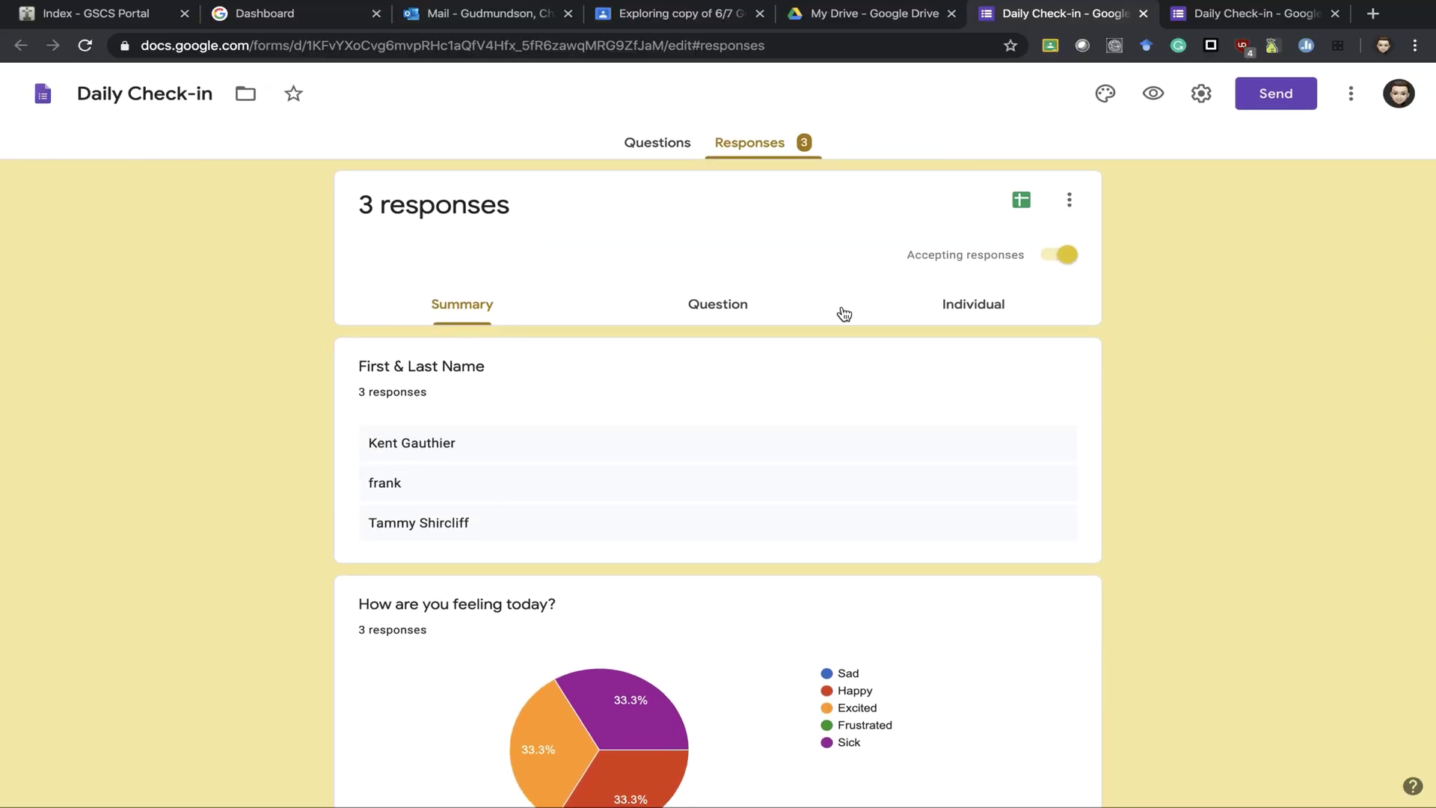
Step: Review responses in Individual view and step to the next student's answers
click(995, 312)
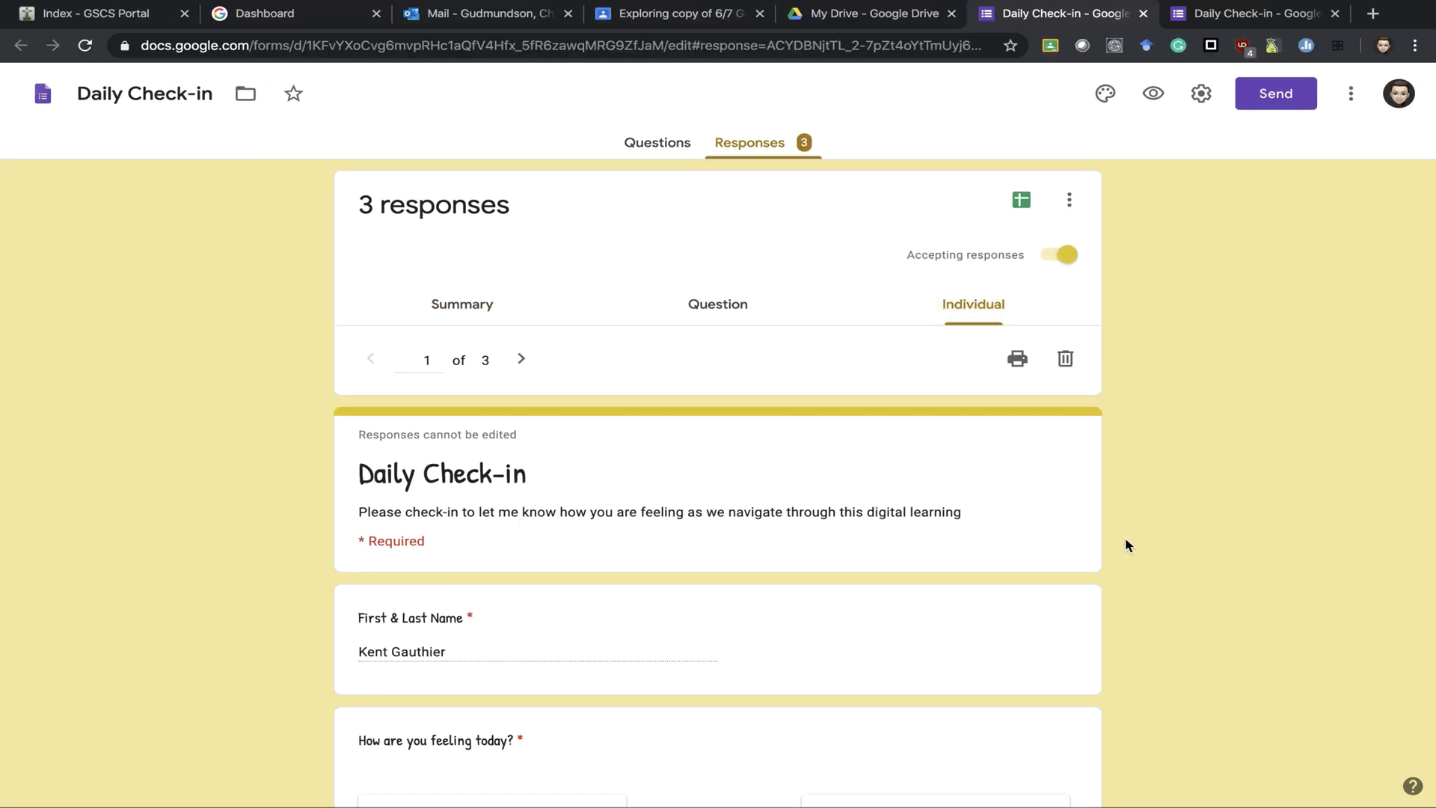
scroll(1126, 541, down, 4)
scroll(1125, 539, down, 10)
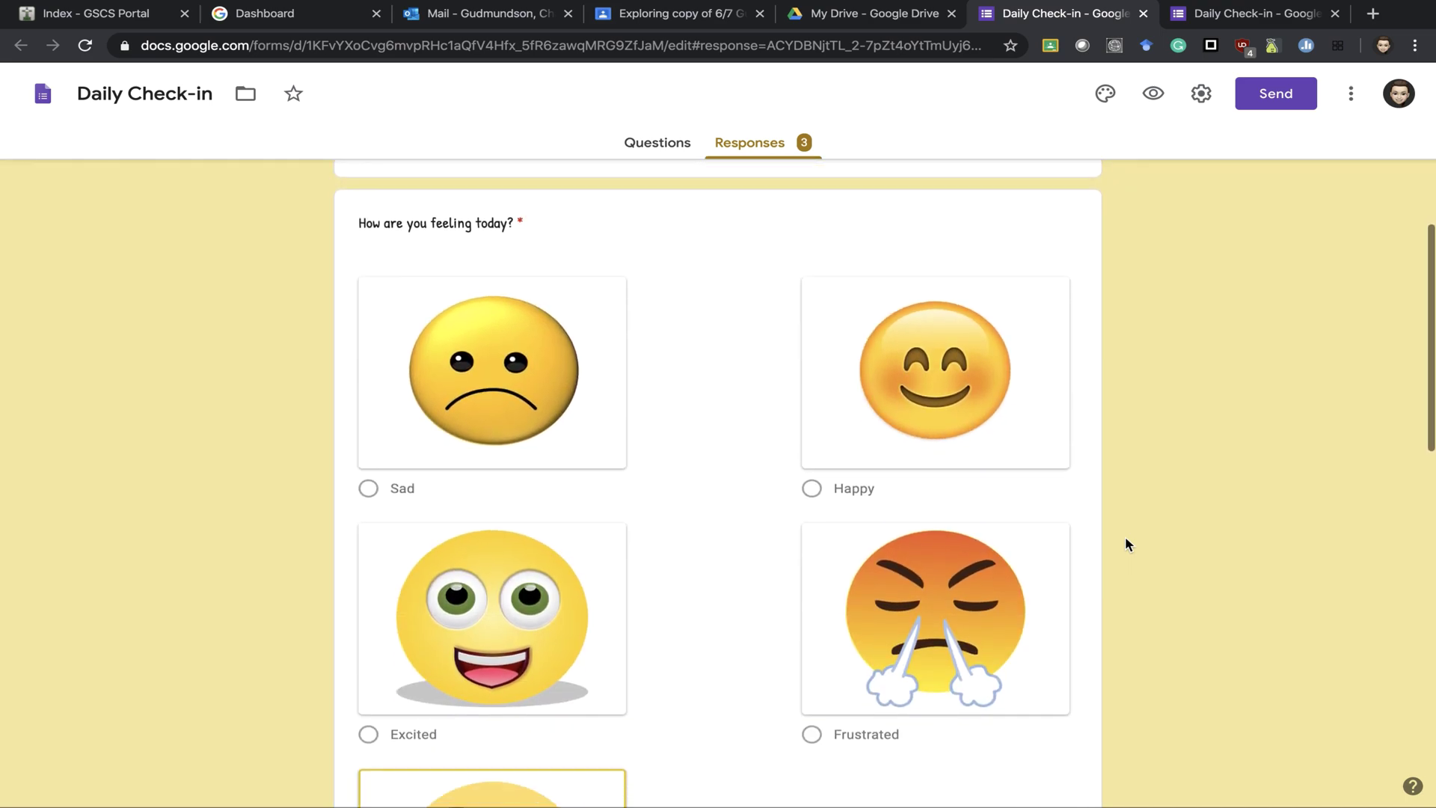
scroll(1125, 538, up, 15)
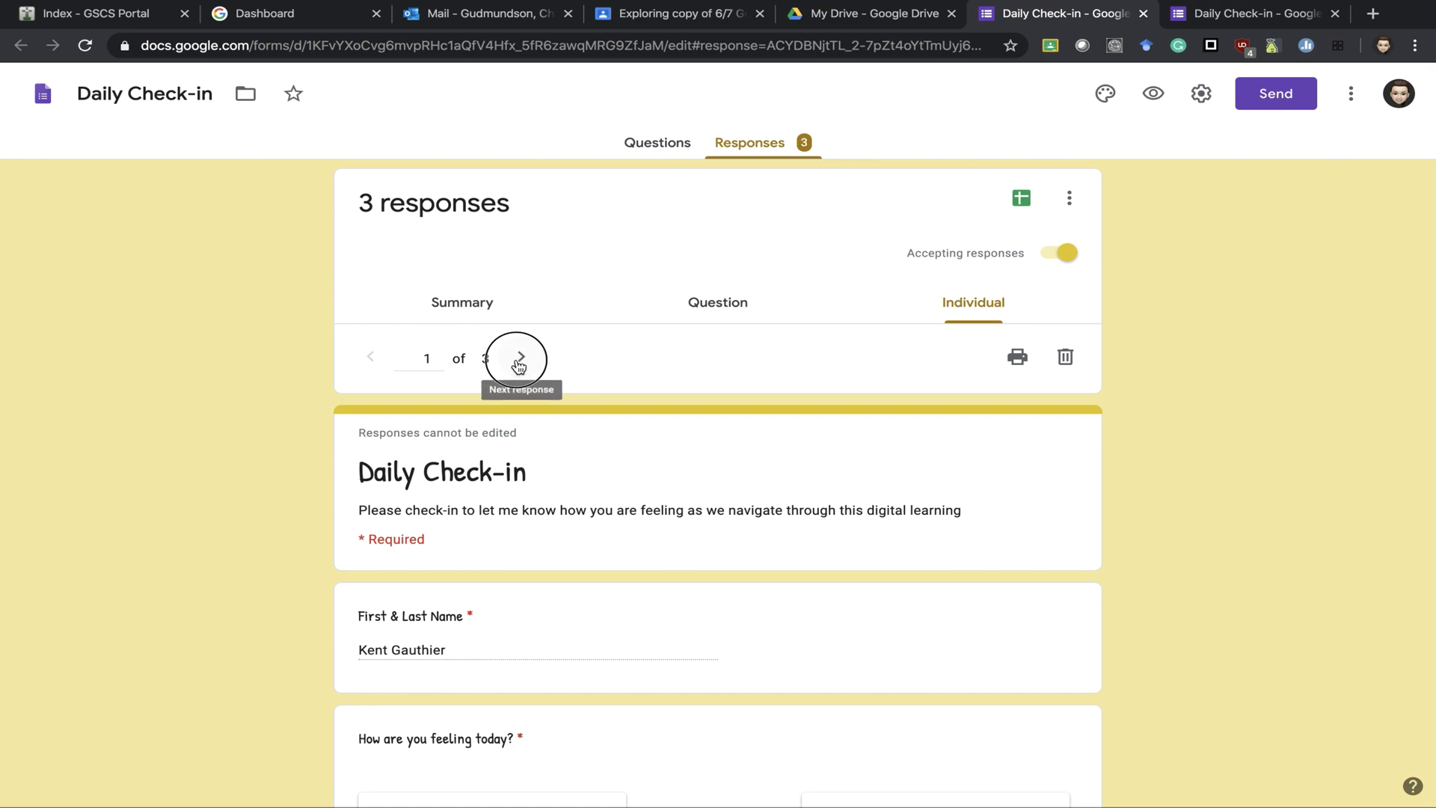
click(522, 357)
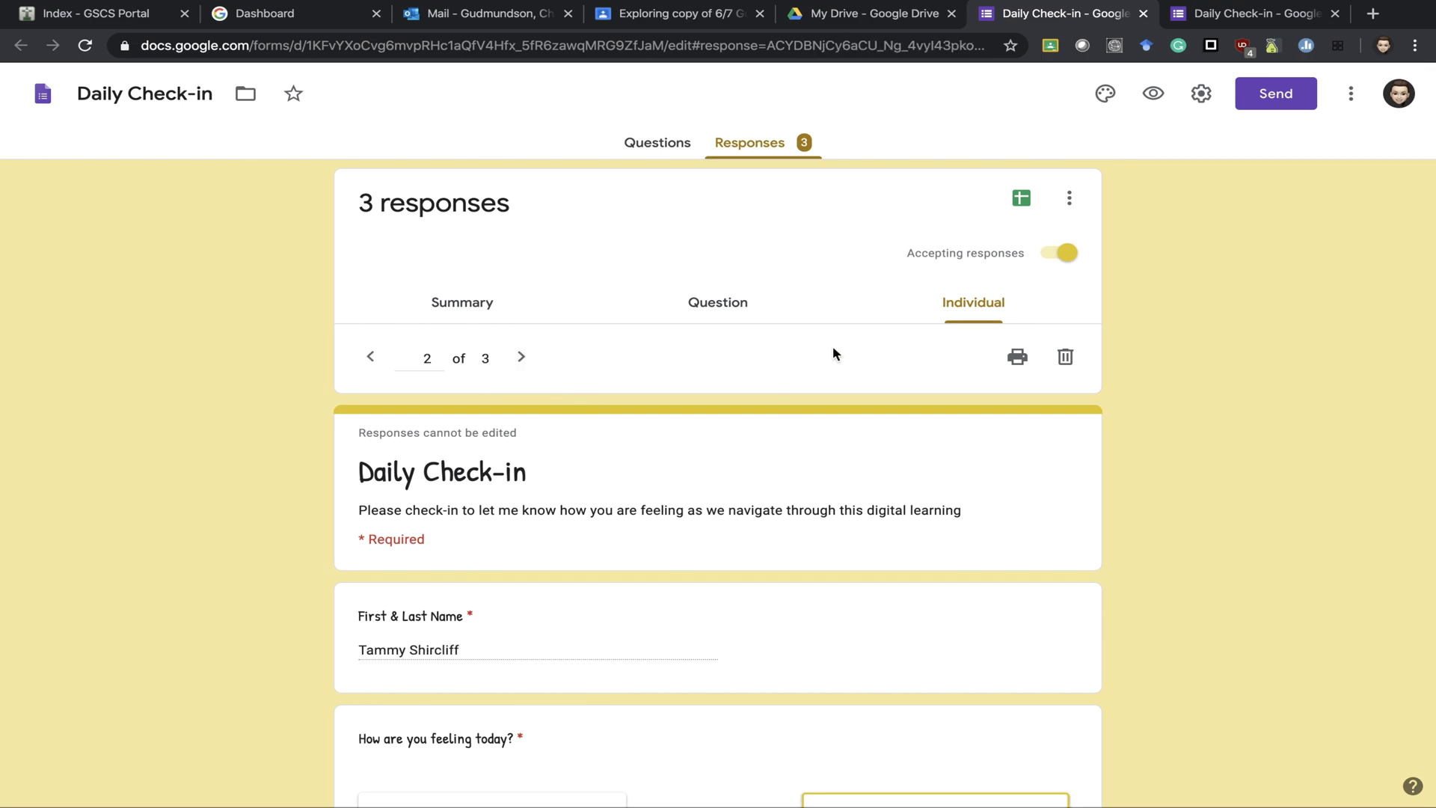
Step: Switch to Question view and move on to question 2's answers
click(744, 310)
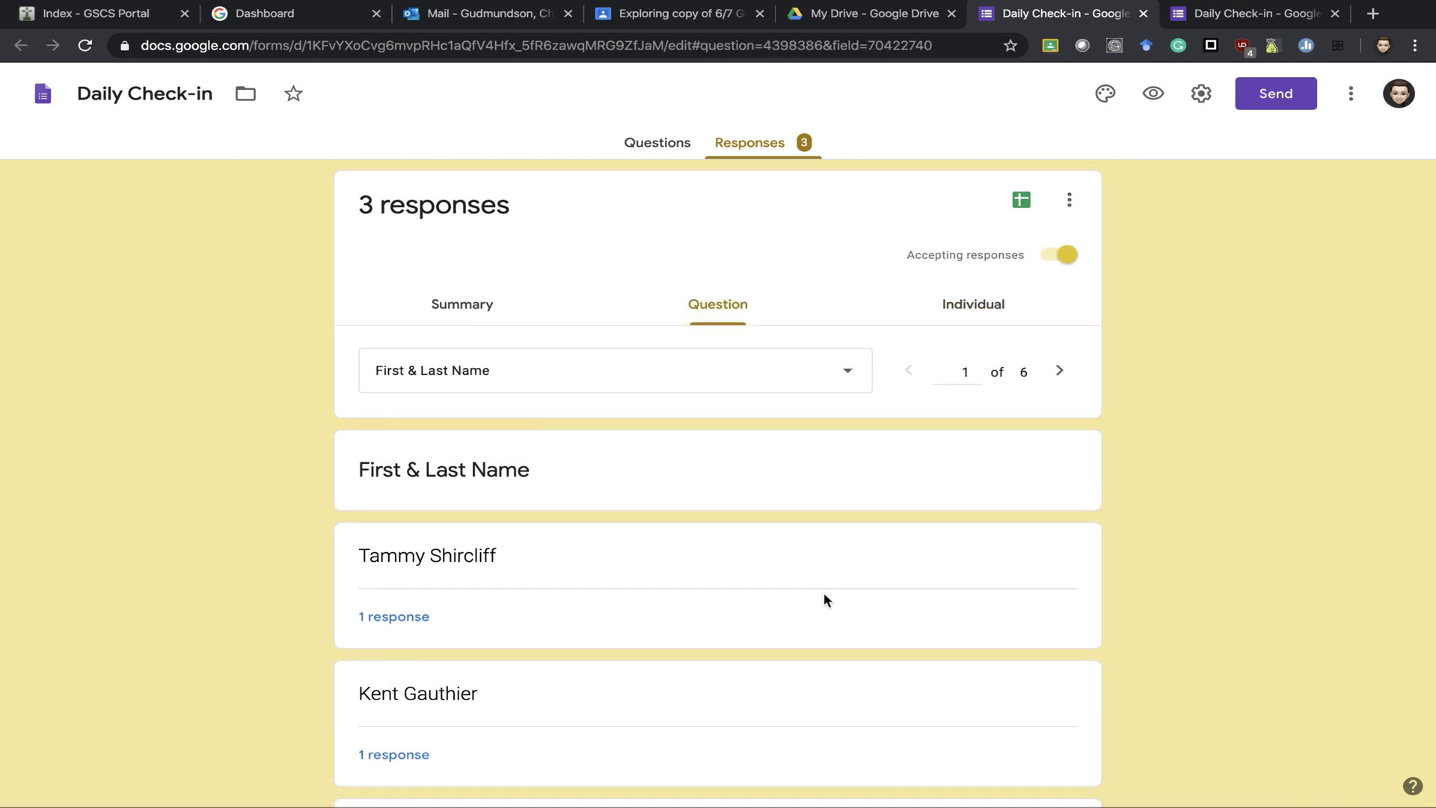
scroll(830, 605, down, 3)
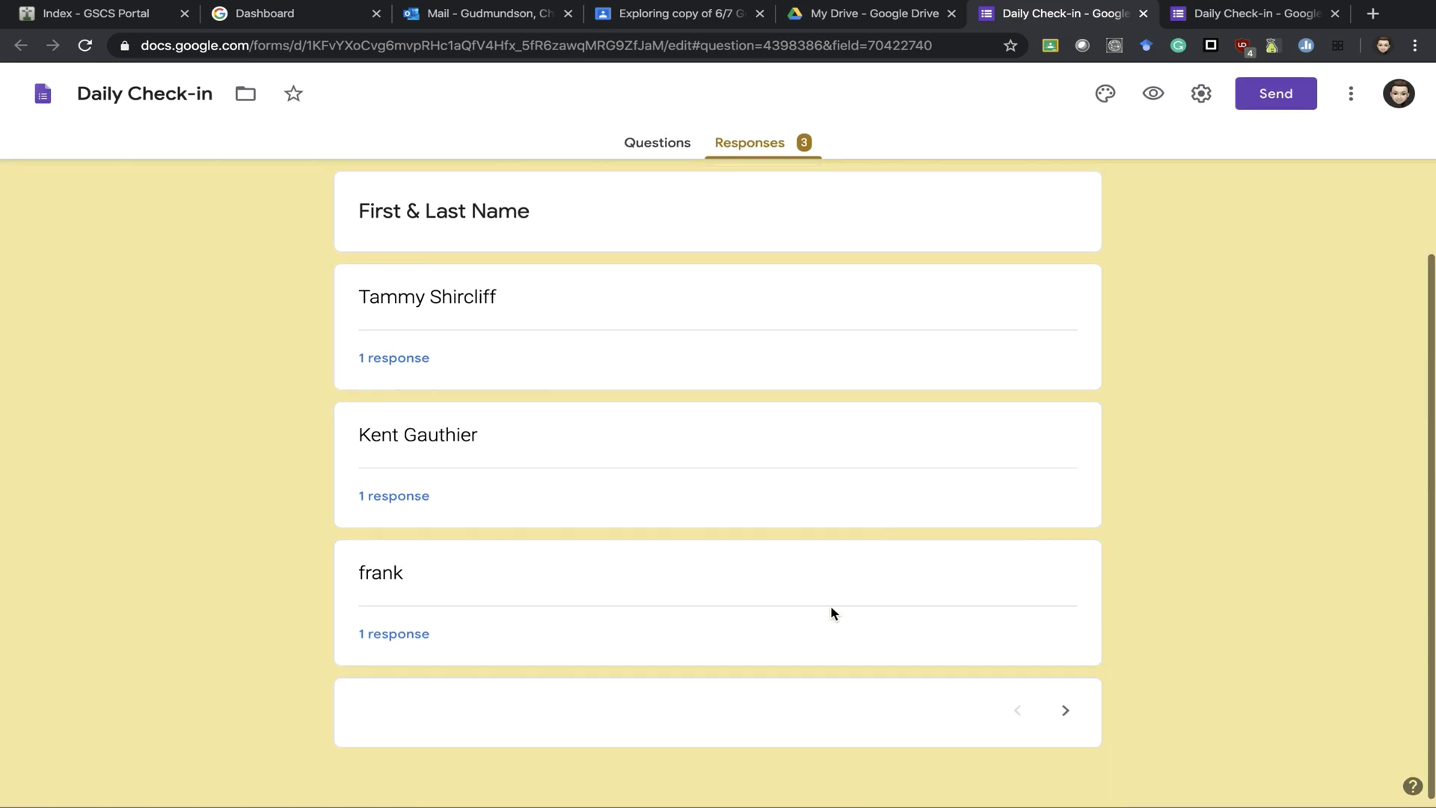
scroll(831, 605, up, 3)
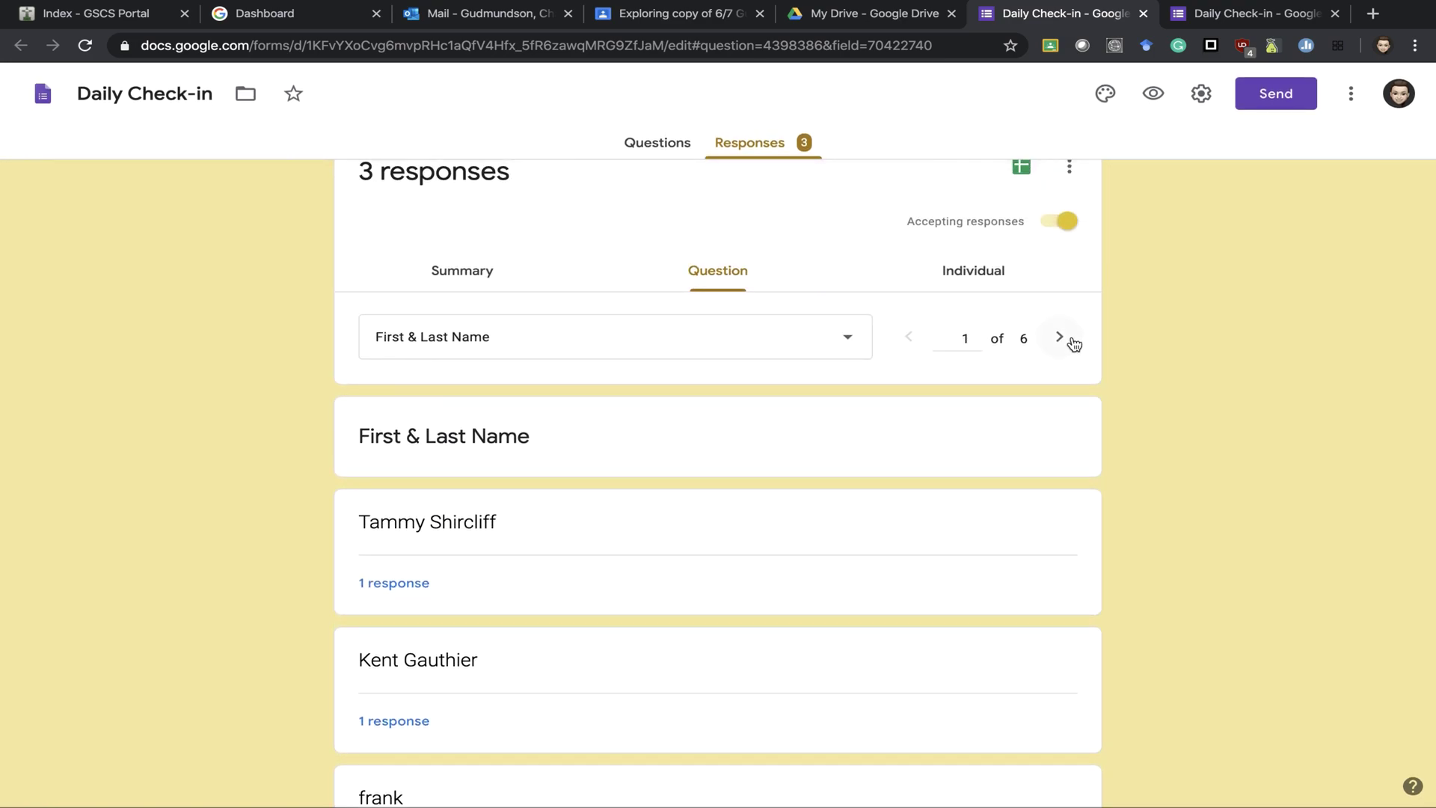
click(1059, 337)
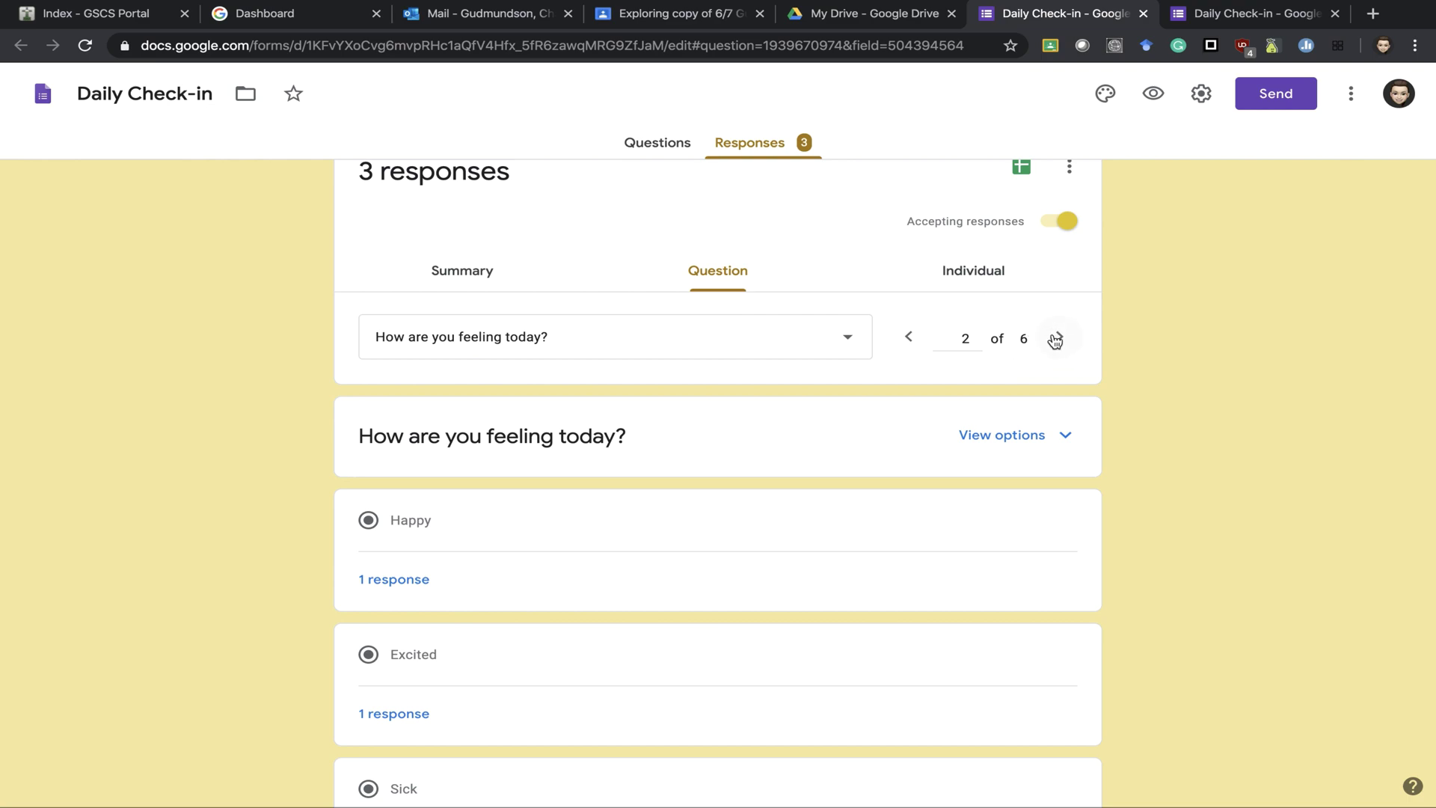
scroll(933, 653, down, 3)
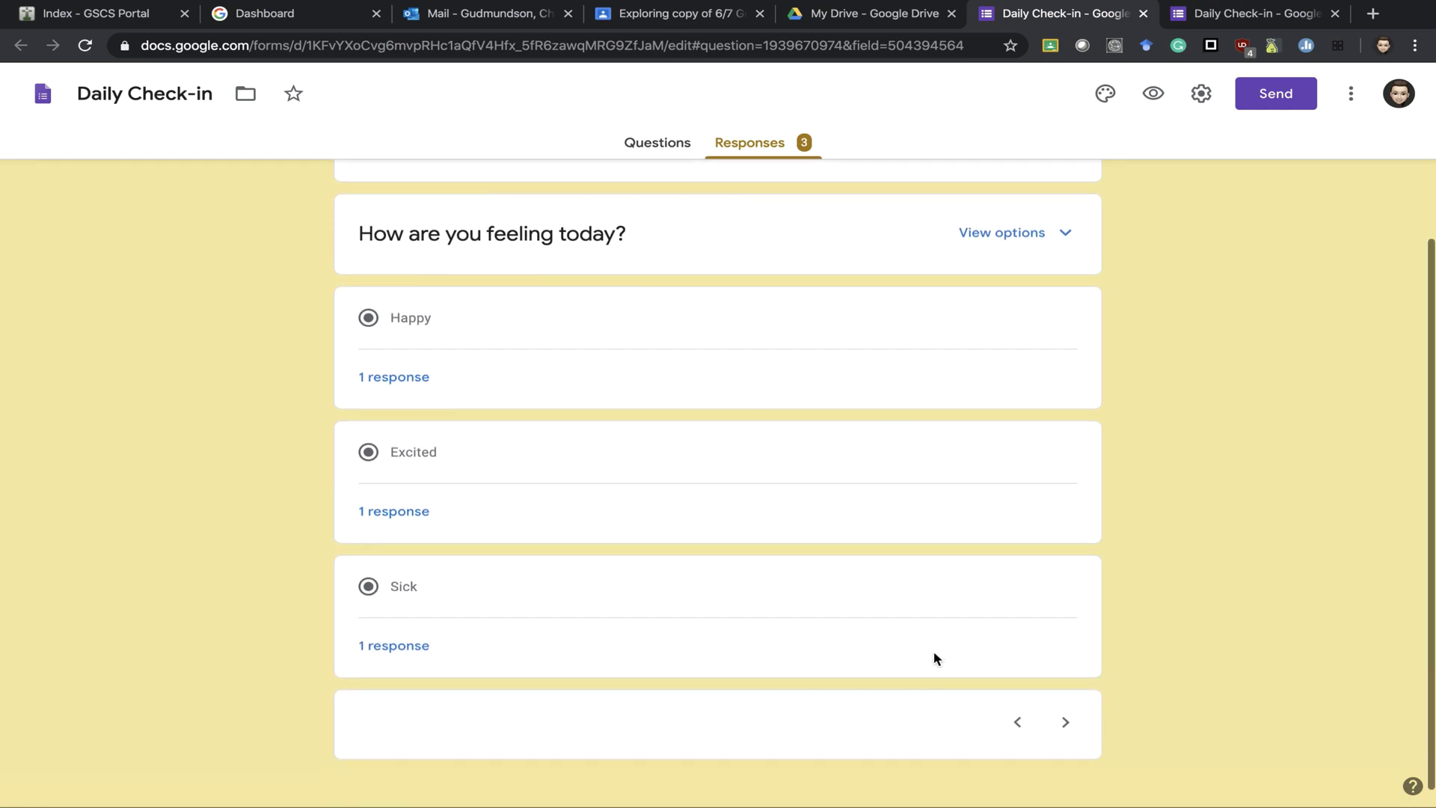
scroll(934, 653, up, 4)
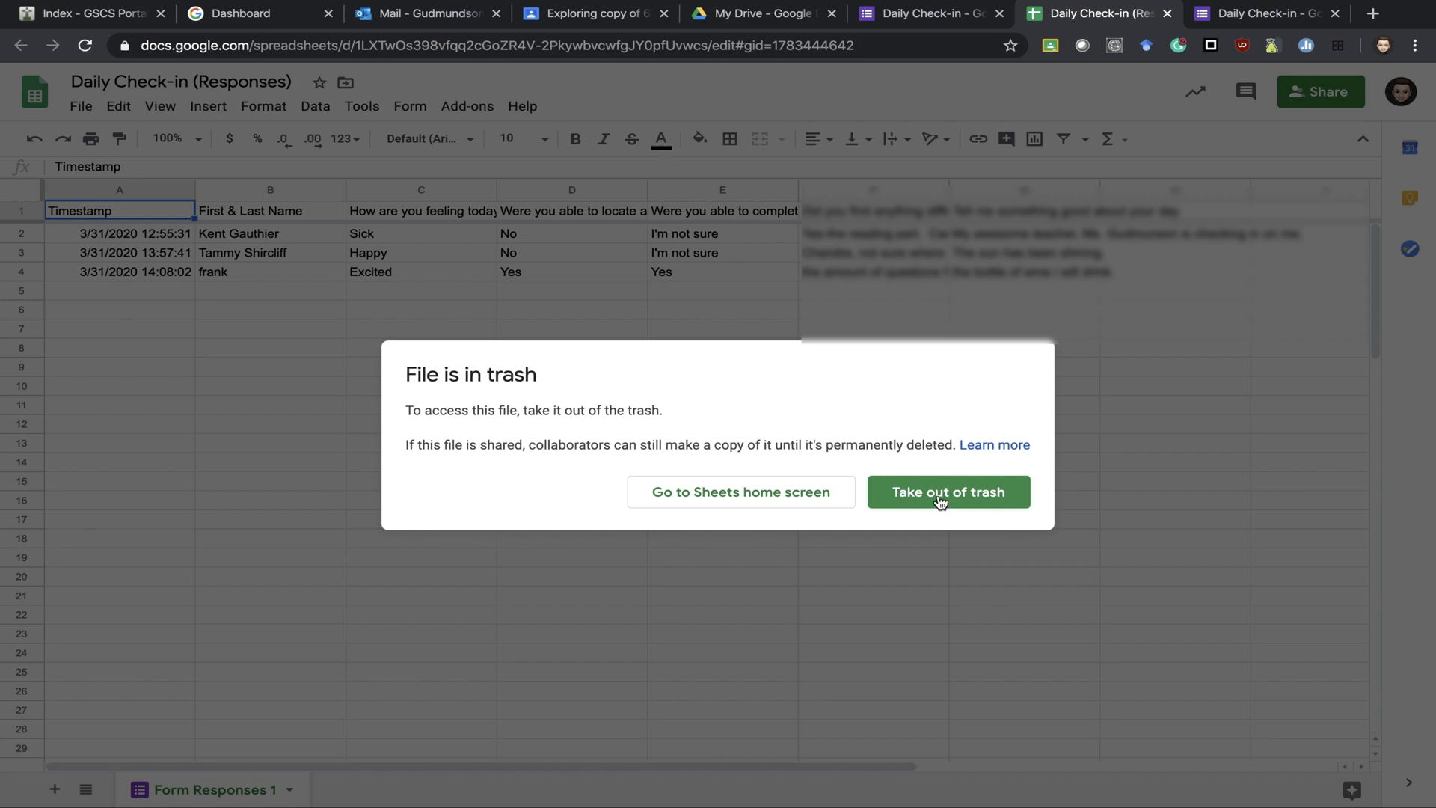
Step: Take the Daily Check-in (Responses) spreadsheet out of the trash and close its Sheets tab
click(909, 500)
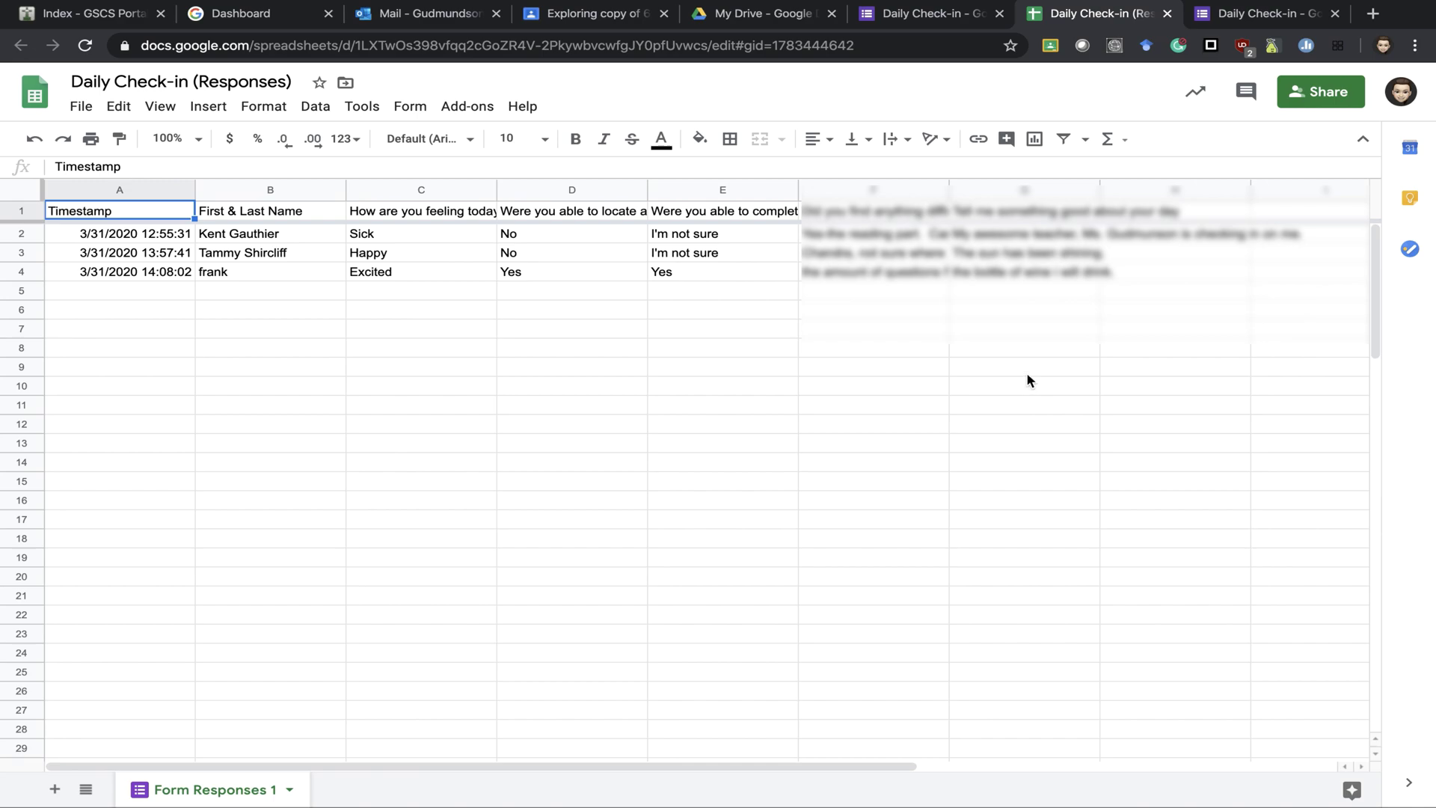
click(1167, 15)
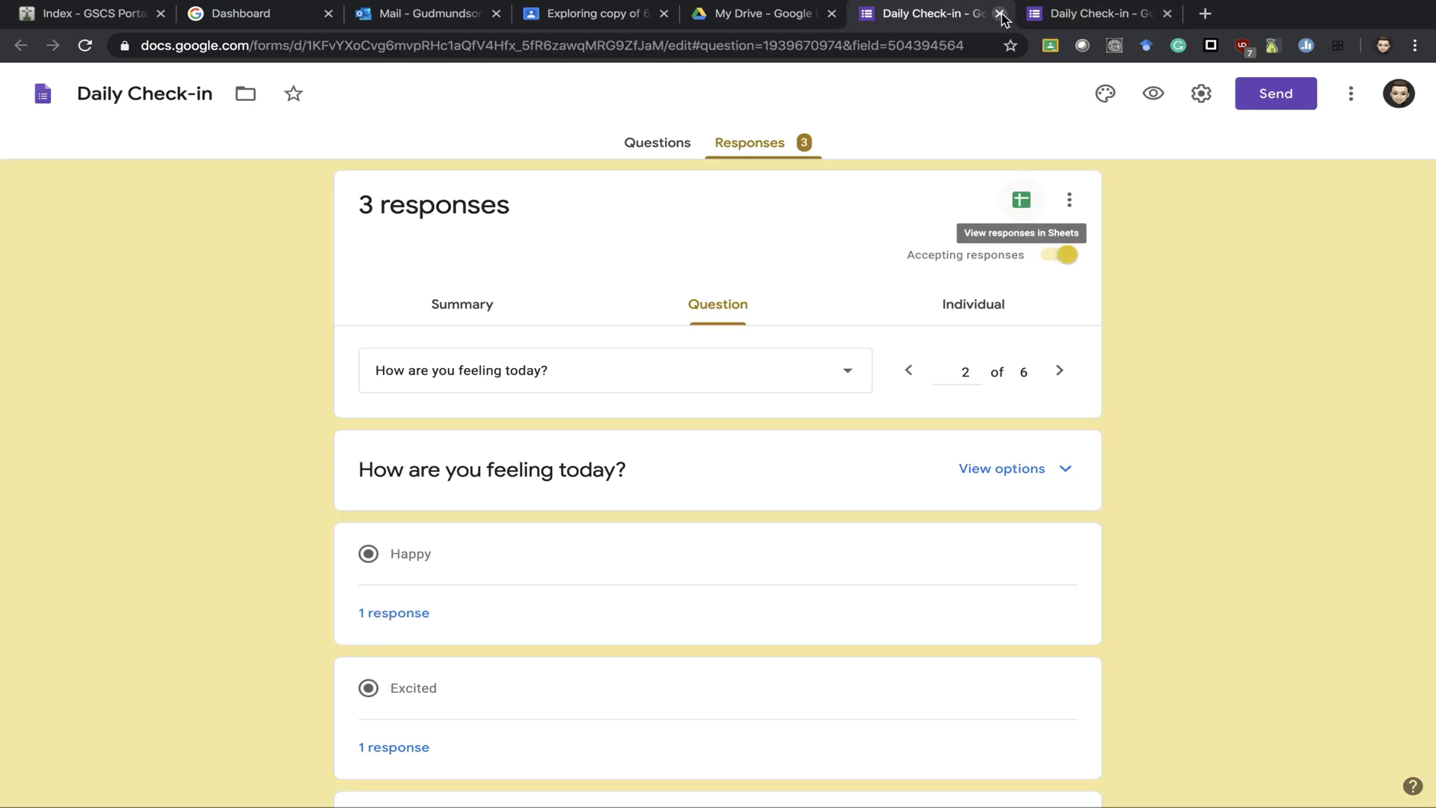
Step: Glance at the Responses options menu without choosing anything, then close the Daily Check-in tab
click(1070, 200)
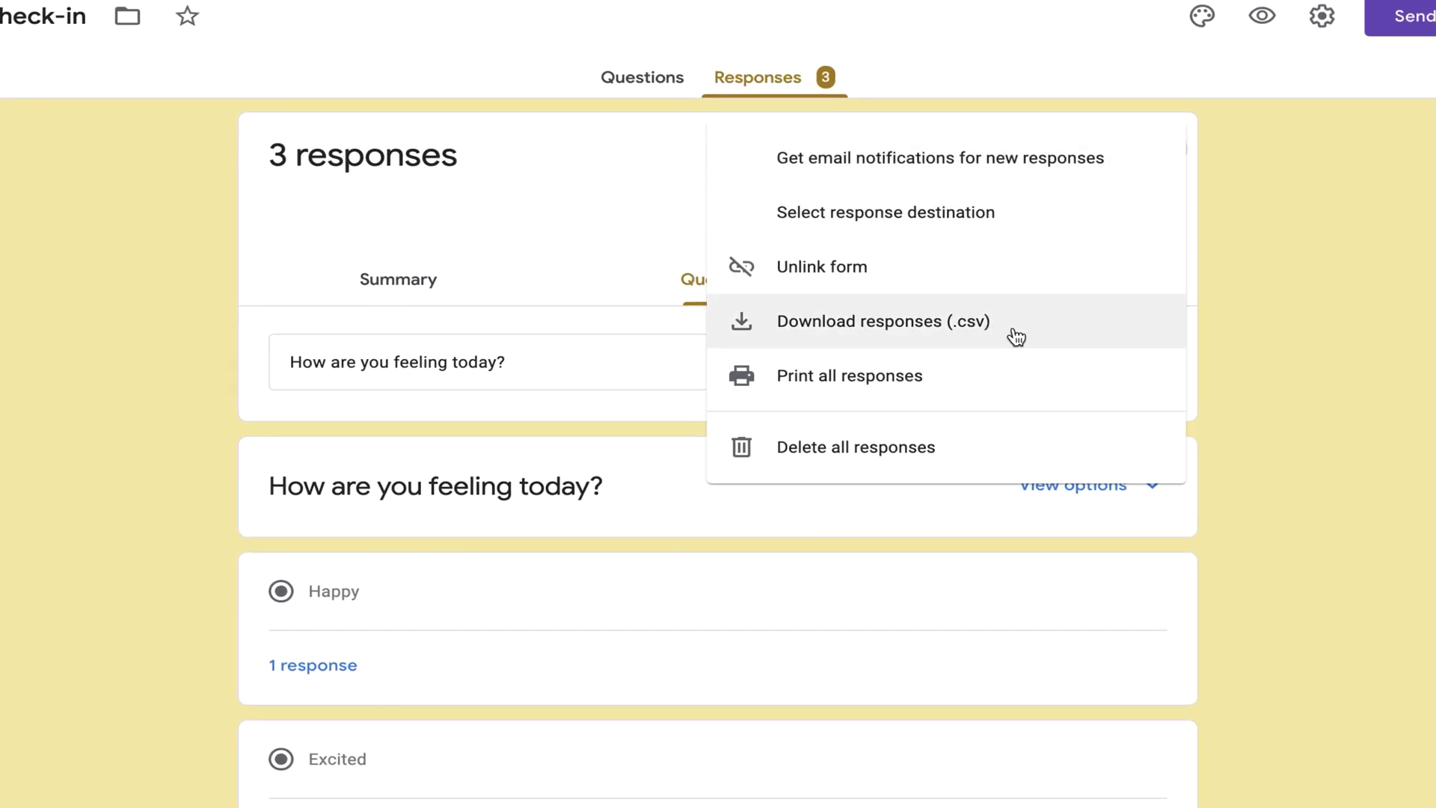
click(1327, 267)
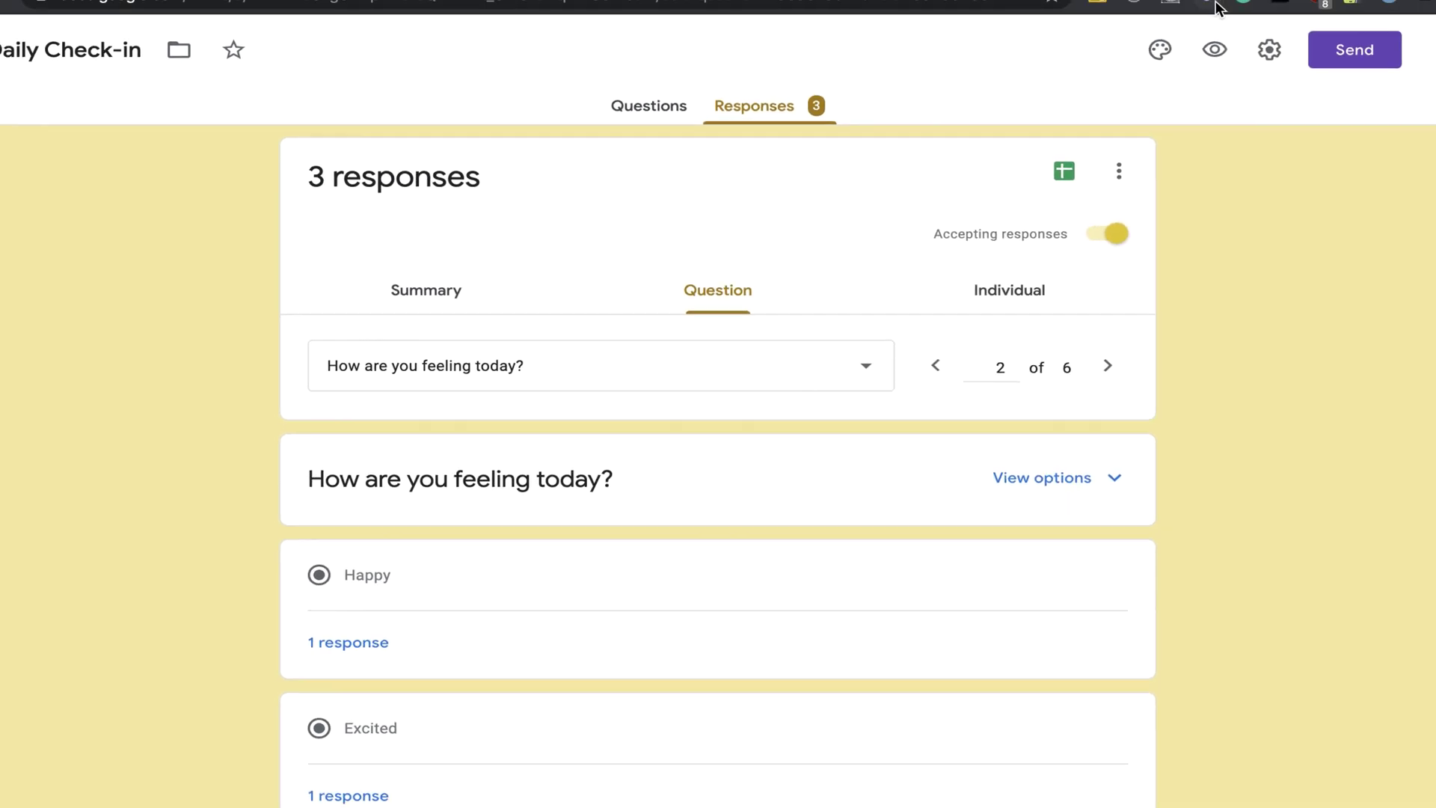
click(1186, 0)
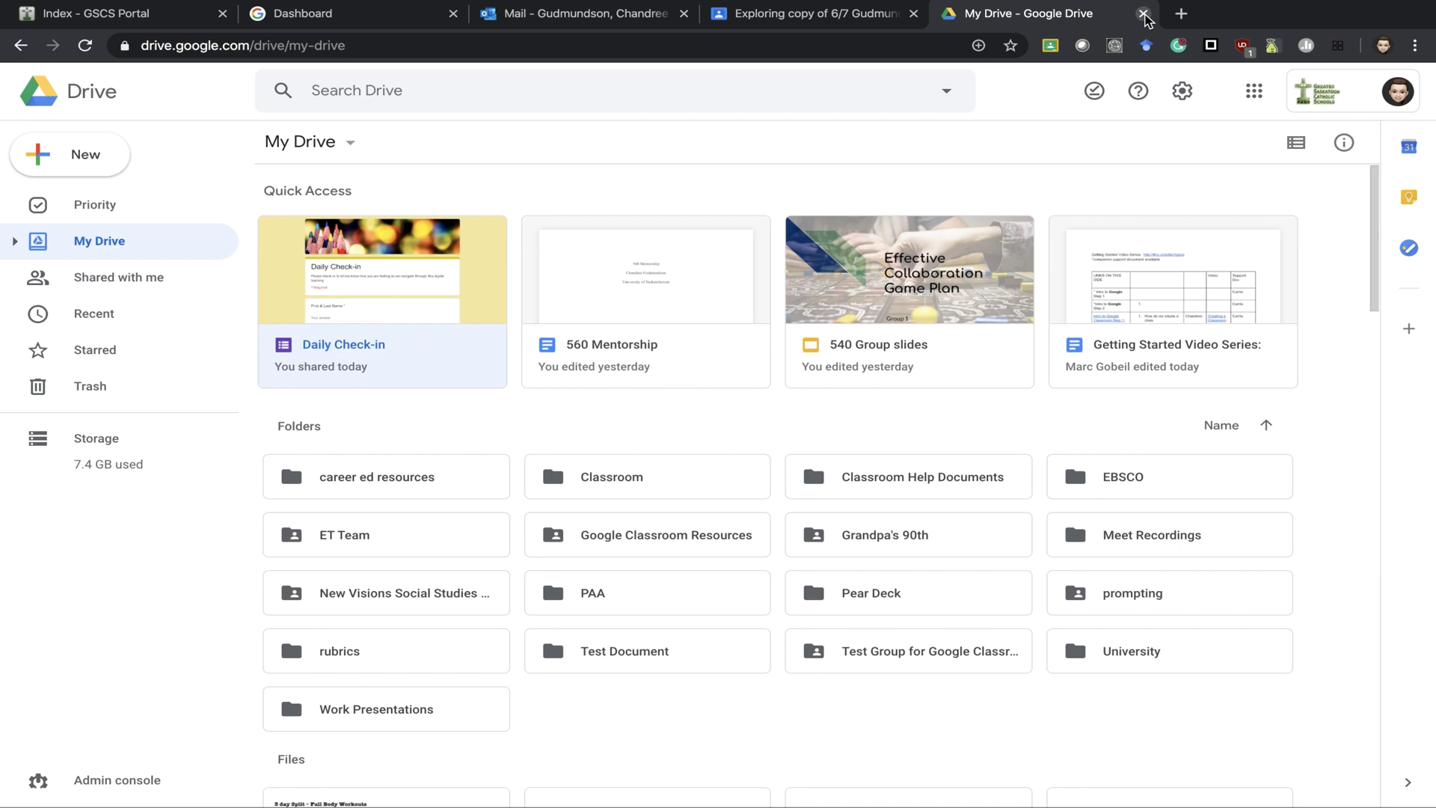
Step: Check the class stream, then reopen Daily Check-in from My Drive's Quick Access
click(845, 20)
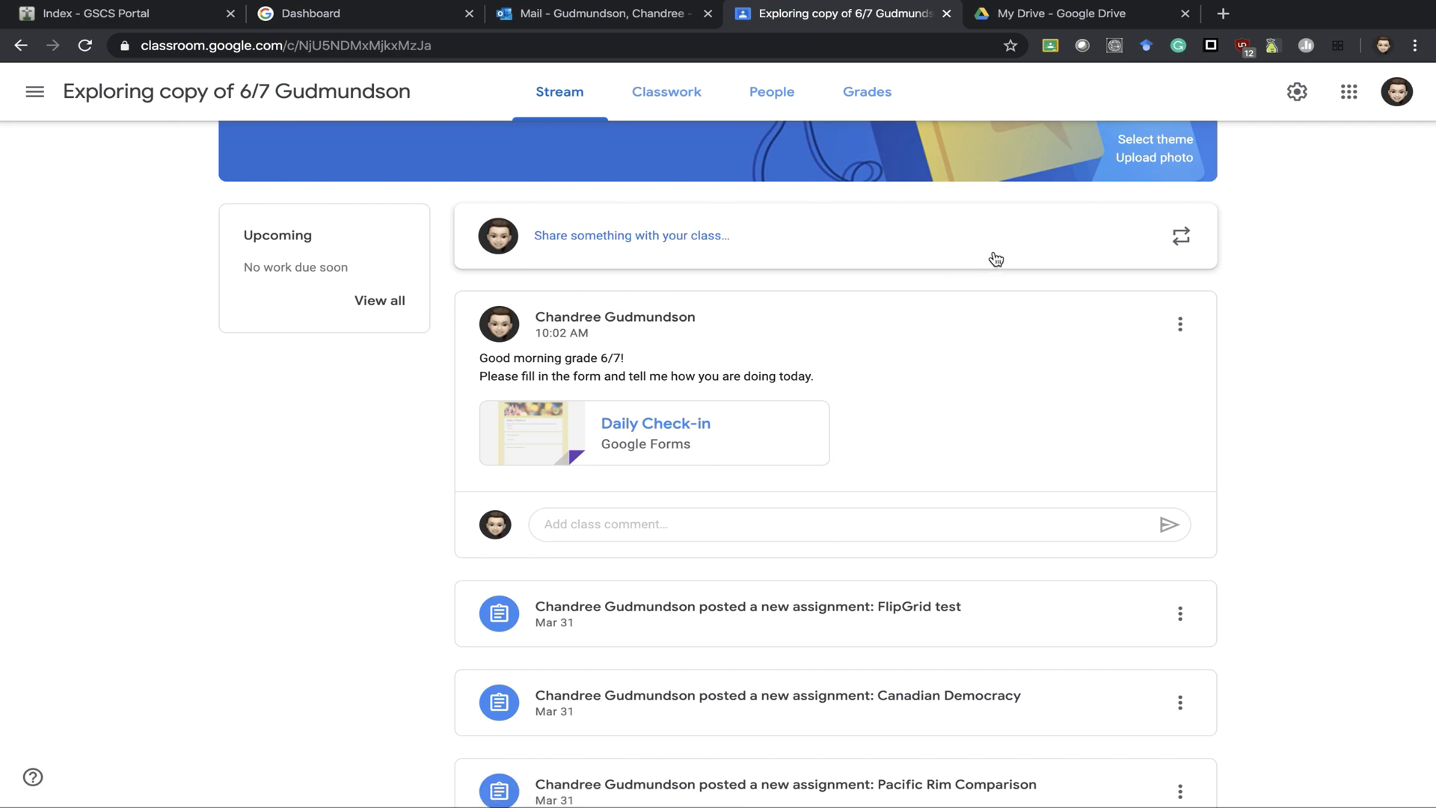
click(1133, 22)
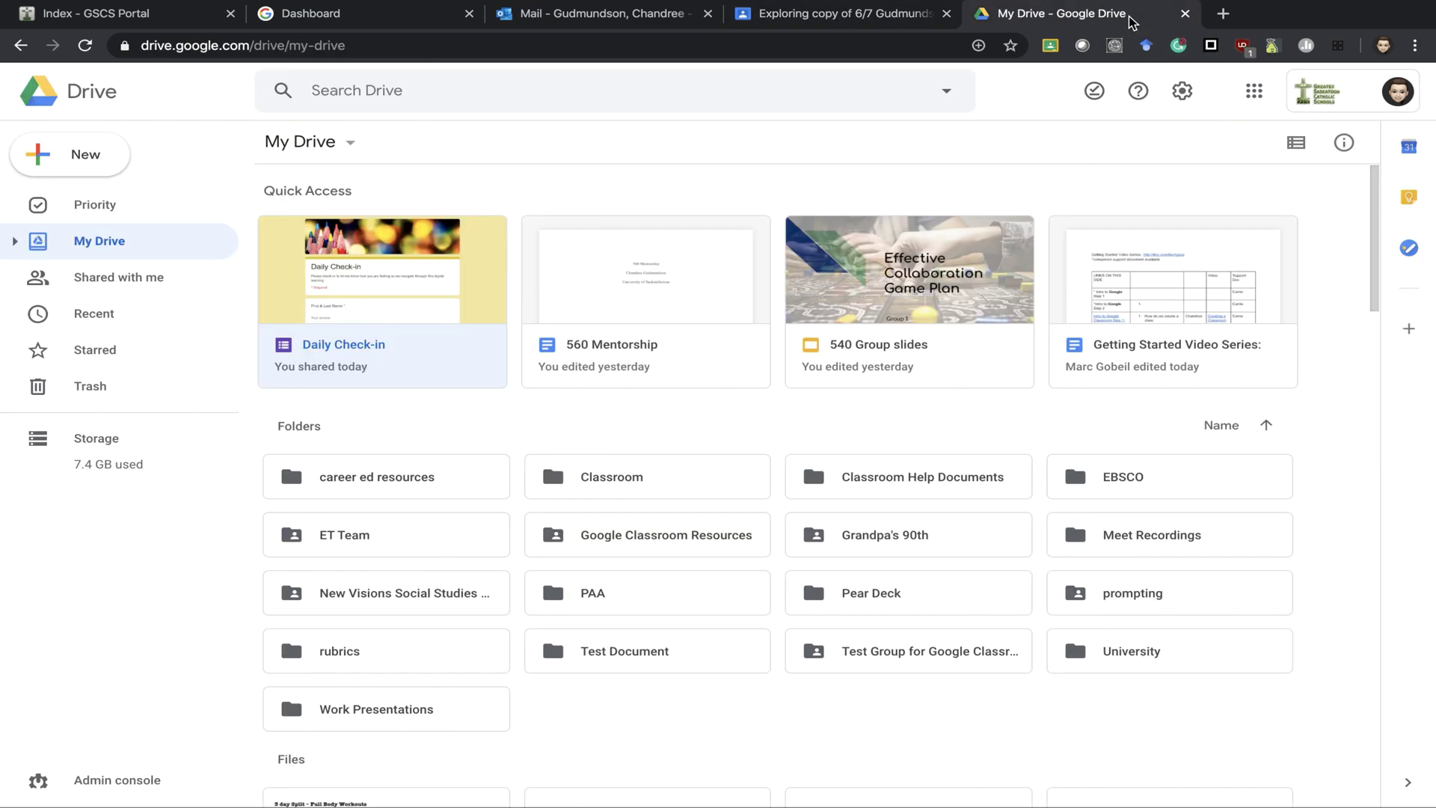
click(373, 322)
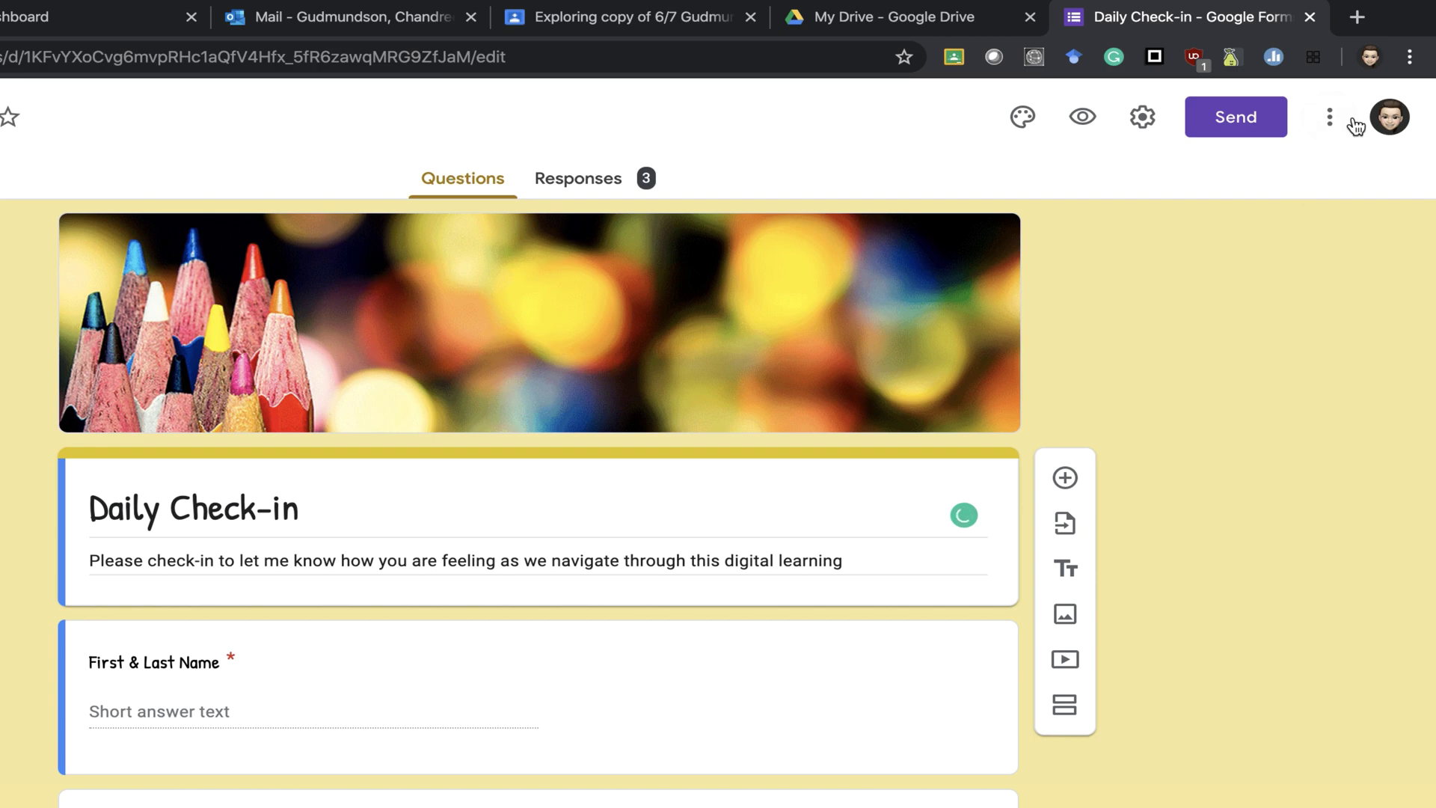
Step: Start a copy of the form and name it 'Copy of Daily Check-in grade 6/7'
click(1330, 117)
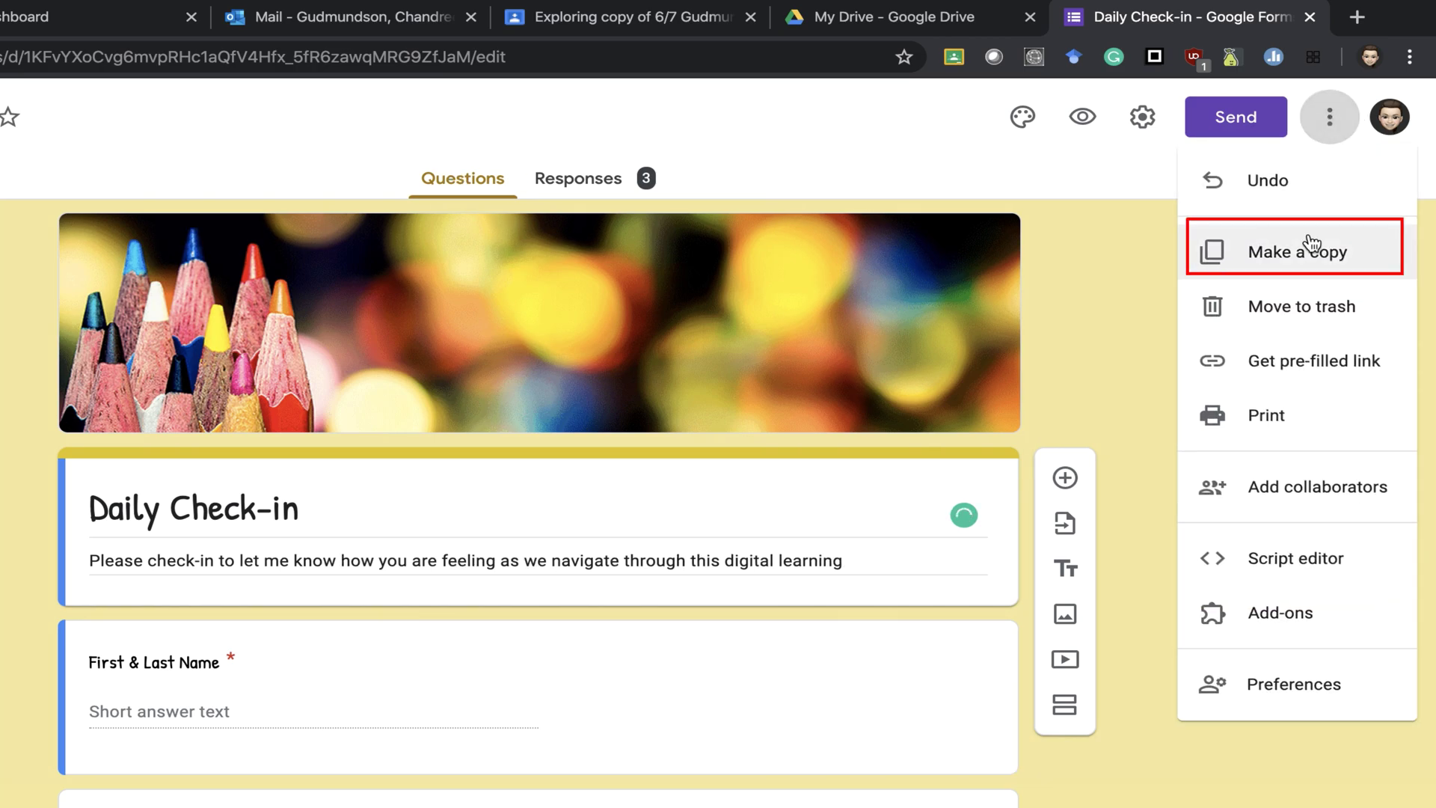
click(1315, 275)
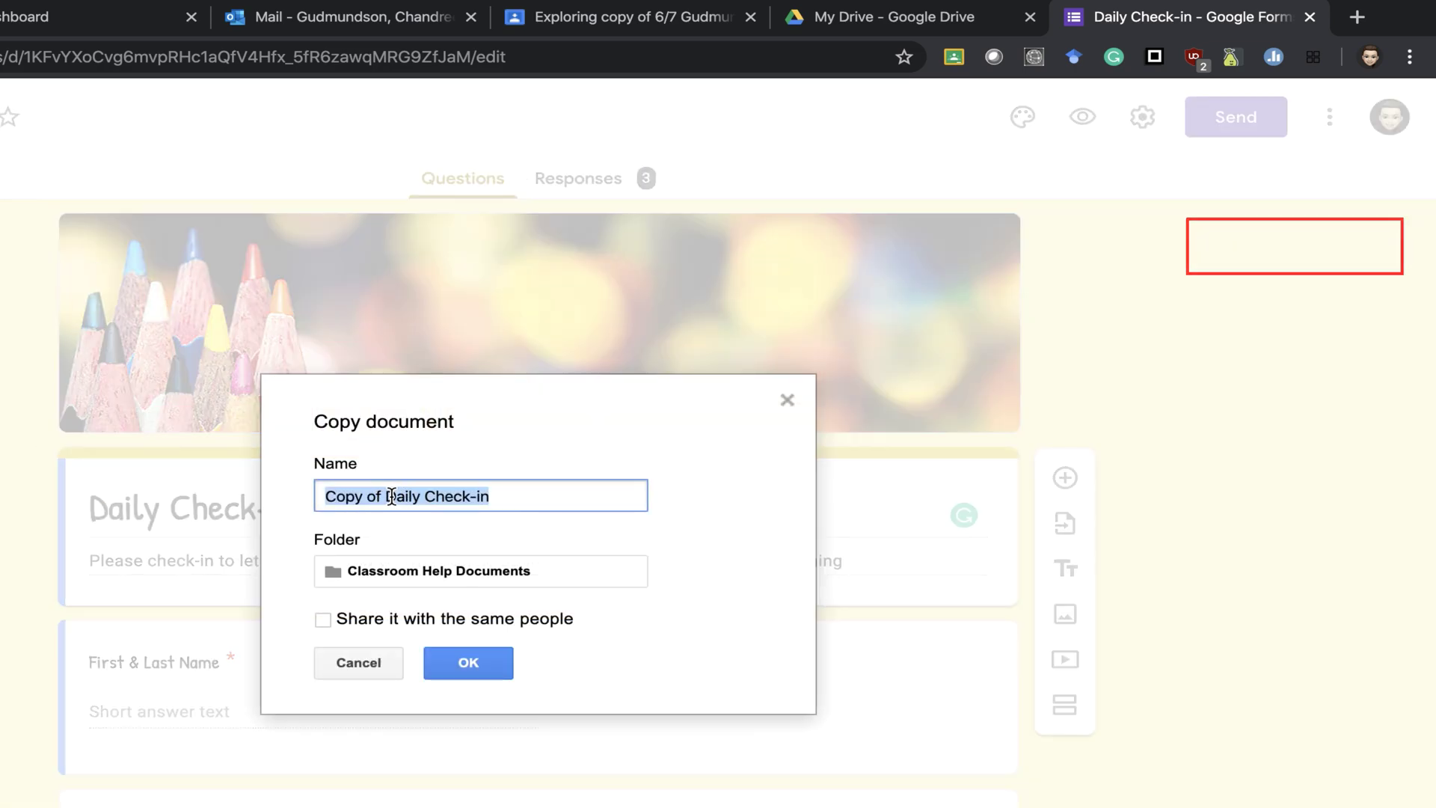
mouse_move(380, 500)
mouse_down()
mouse_move(276, 494)
mouse_move(499, 494)
mouse_move(484, 491)
mouse_up()
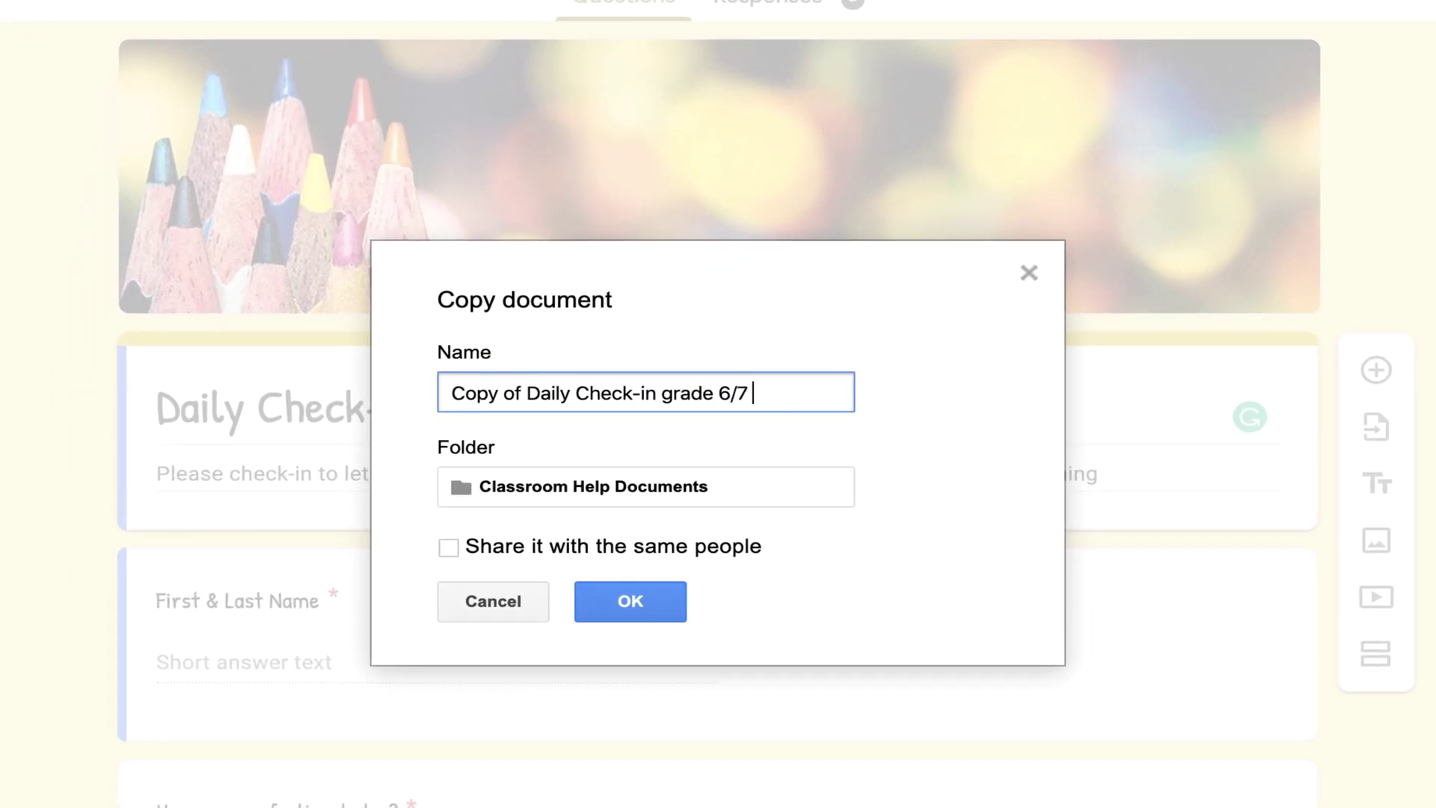
text(grade 6/7)
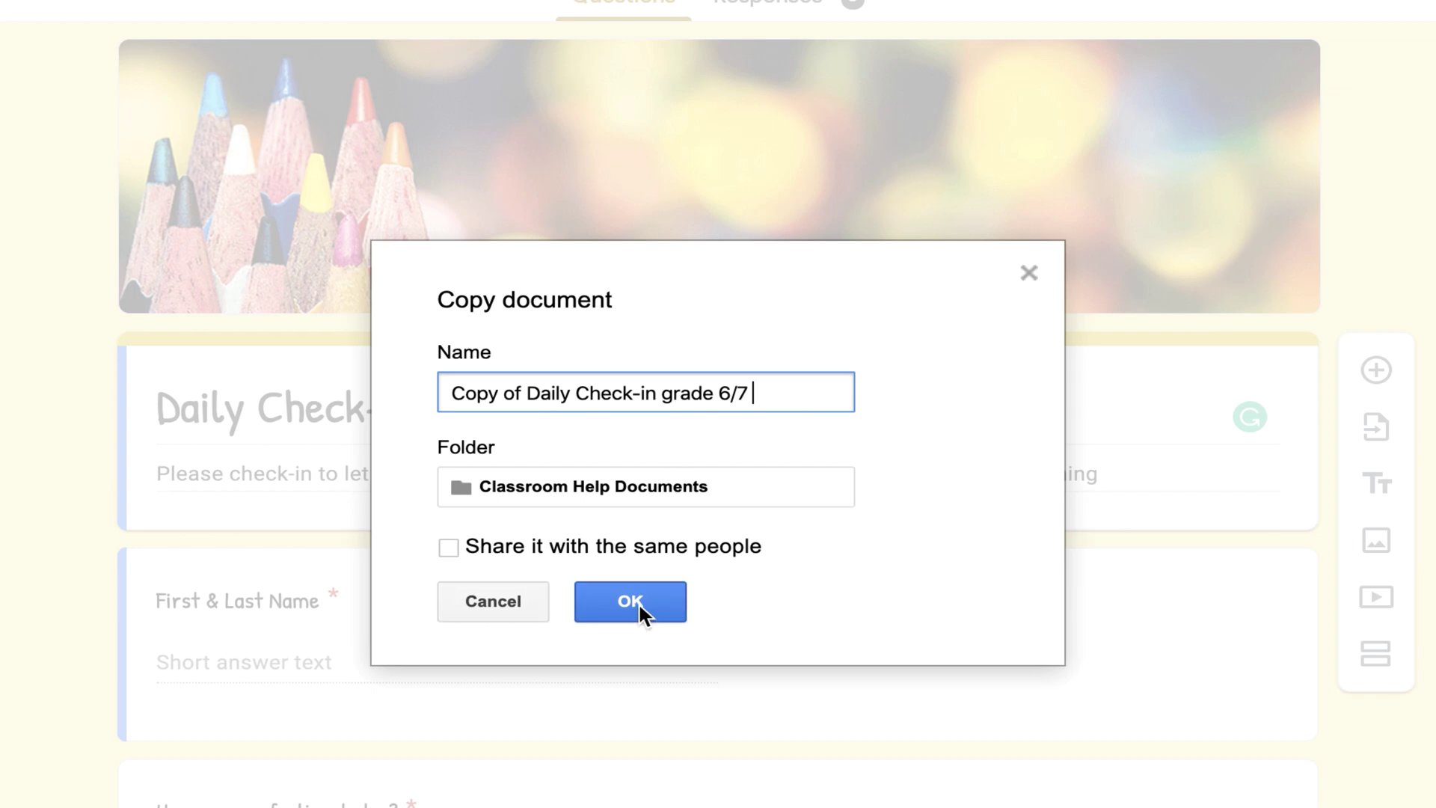